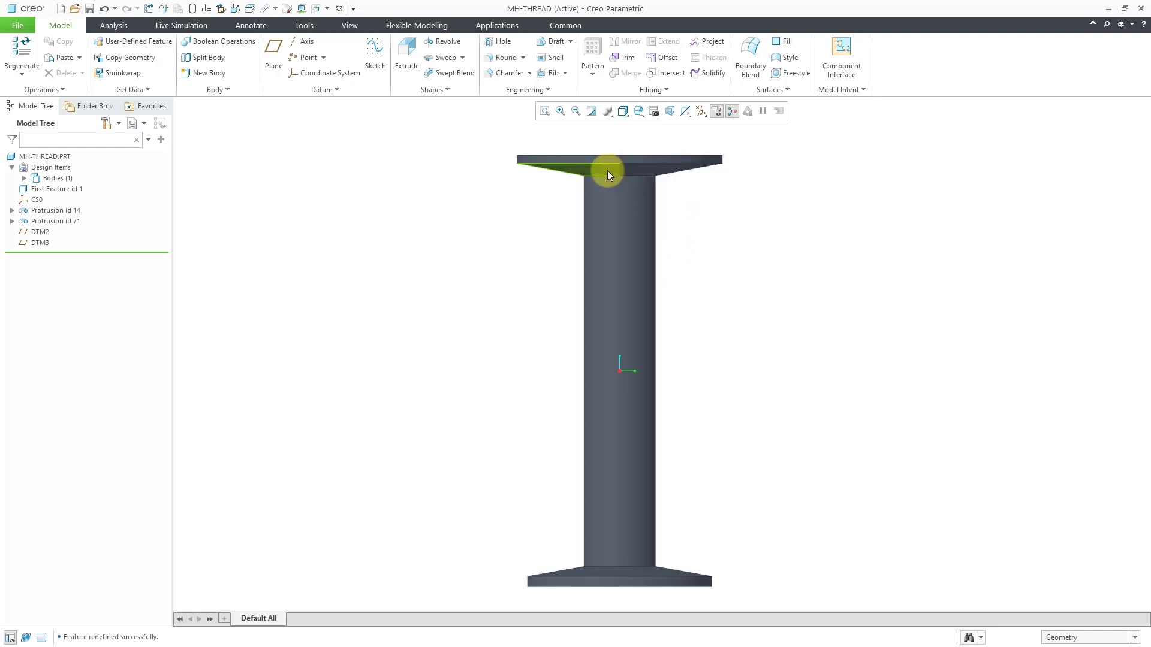
- Copy both halves of the upper flange's sloped underside and paste them as a surface quilt
{"action": "middle_click_drag", "start_coordinate": [668, 141], "coordinate": [666, 225], "text": "ctrl"}
{"action": "left_click", "coordinate": [685, 192]}
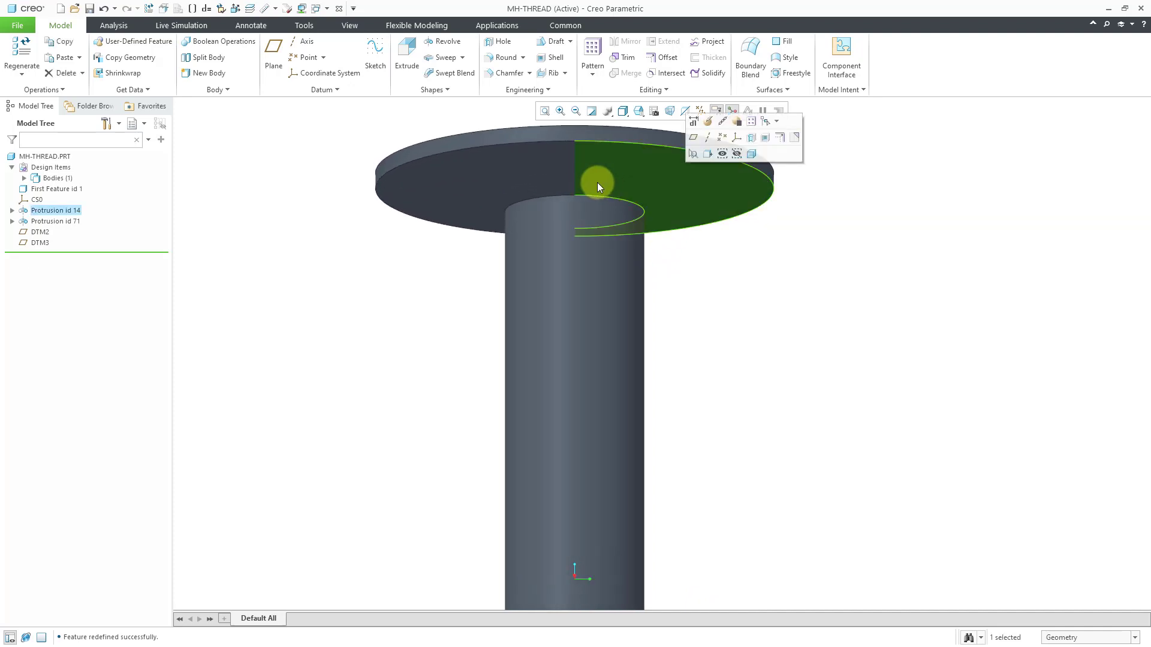
{"action": "left_click", "coordinate": [501, 178], "text": "ctrl"}
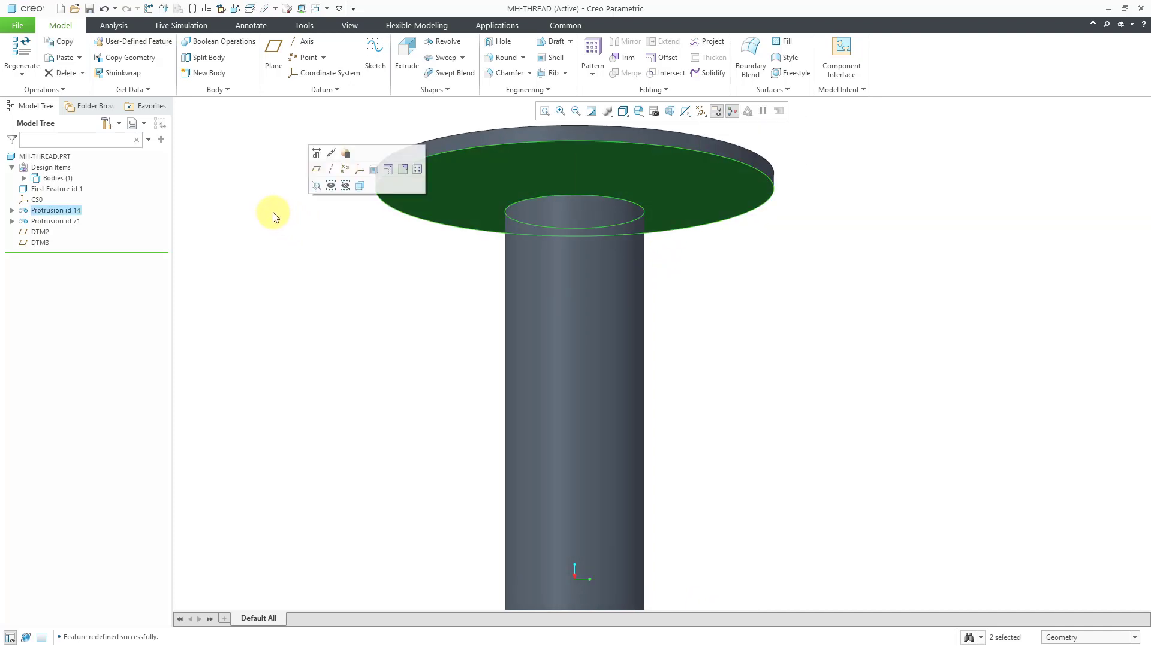
{"action": "left_click", "coordinate": [64, 60]}
{"action": "left_click", "coordinate": [337, 58]}
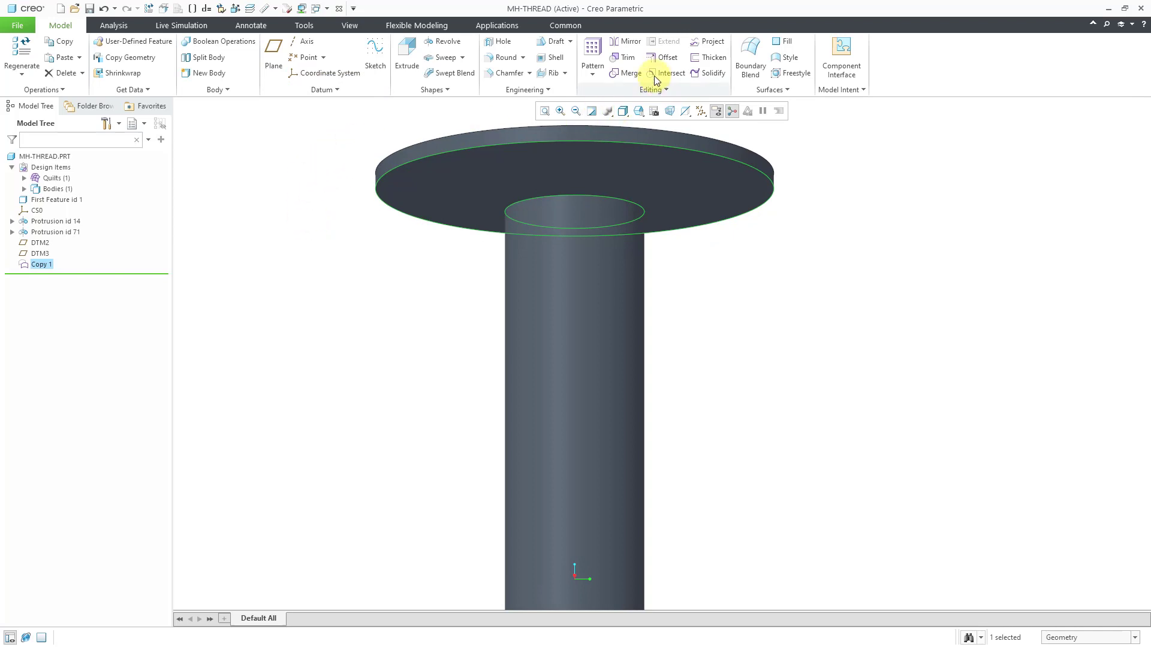
- Offset the copied quilt 0.125 upward into the flange, and hide both the copied and the offset surfaces
{"action": "left_click", "coordinate": [664, 57]}
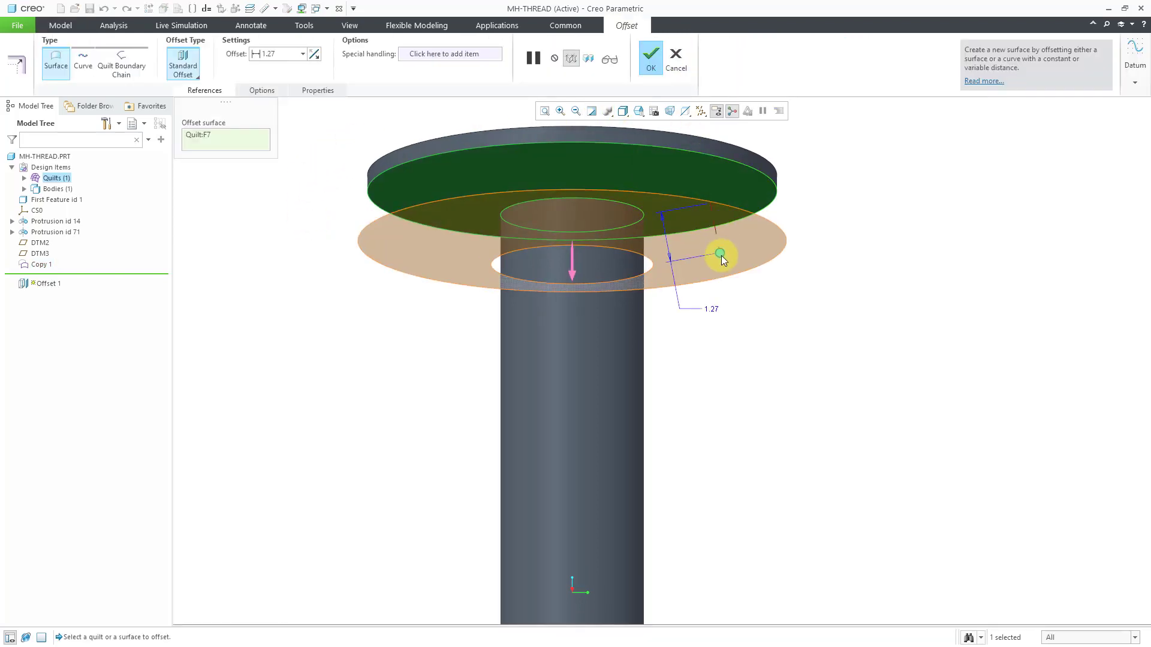
{"action": "left_click_drag", "start_coordinate": [721, 255], "coordinate": [710, 204]}
{"action": "double_click", "coordinate": [684, 157]}
{"action": "type", "text": "0.125"}
{"action": "key", "text": "Return"}
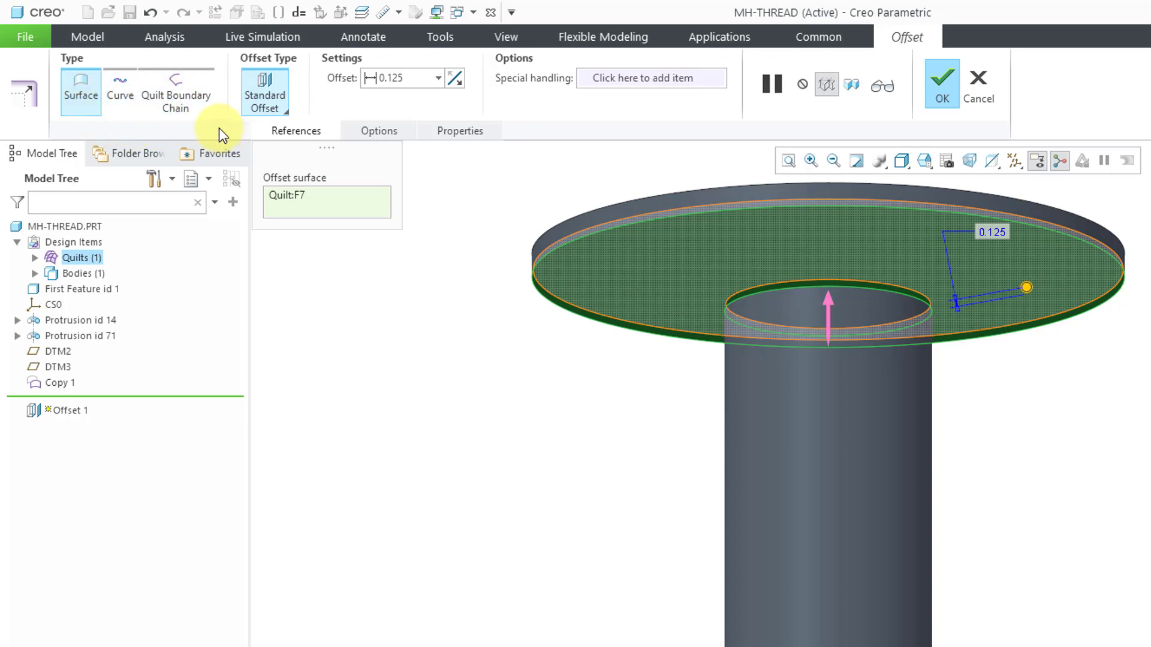
{"action": "left_click", "coordinate": [946, 96]}
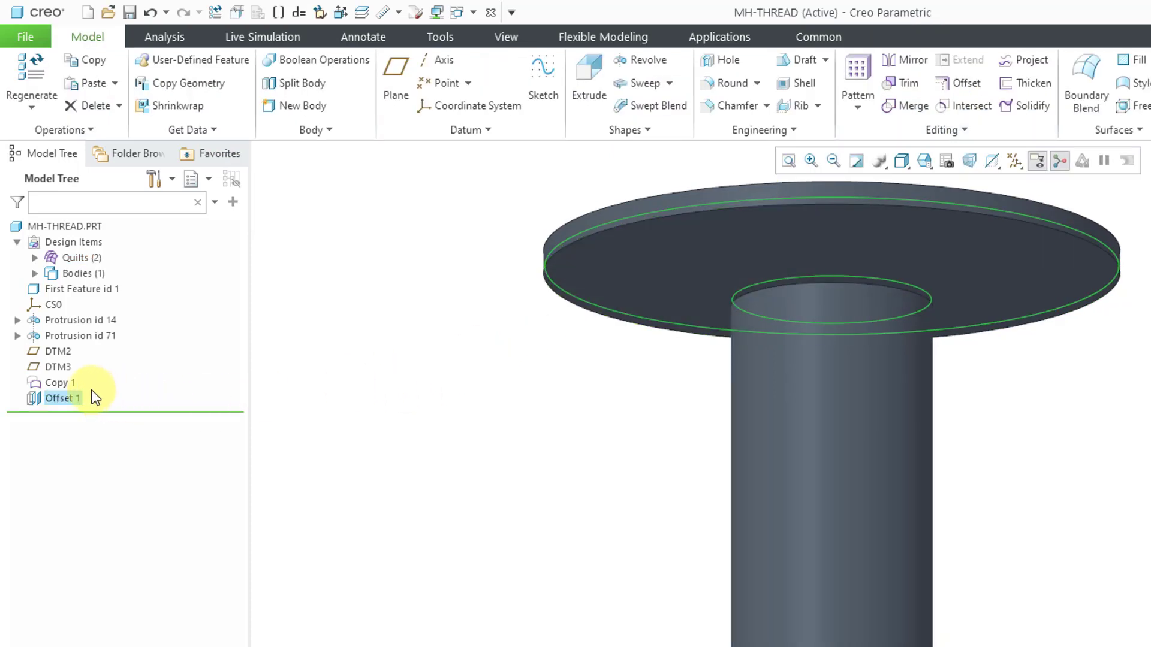
{"action": "left_click", "coordinate": [63, 382], "text": "ctrl"}
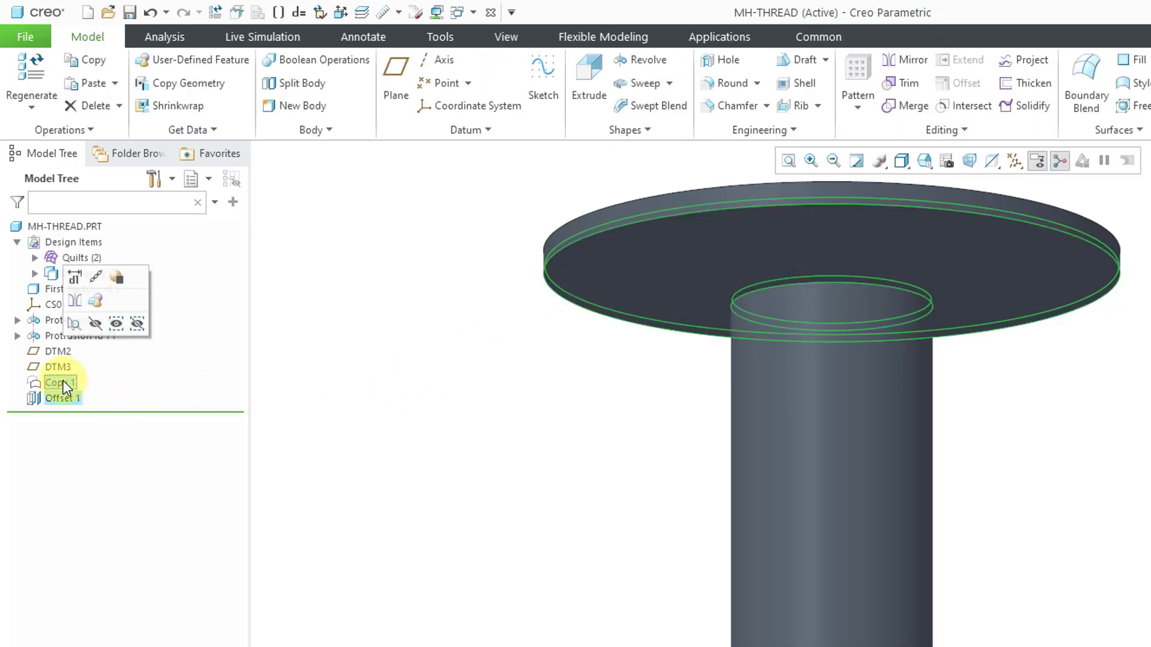
{"action": "left_click", "coordinate": [99, 325]}
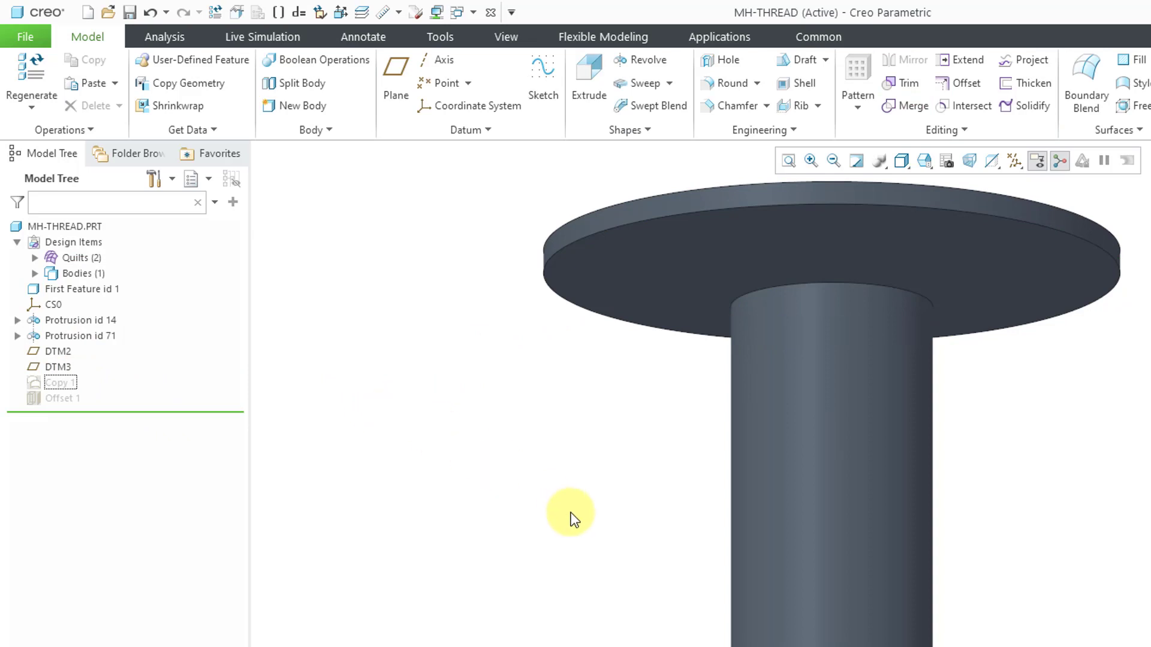
- Start a simple hole with Sketched placement, with its internal sketch on the flange's top face
{"action": "middle_click_drag", "start_coordinate": [617, 401], "coordinate": [616, 461]}
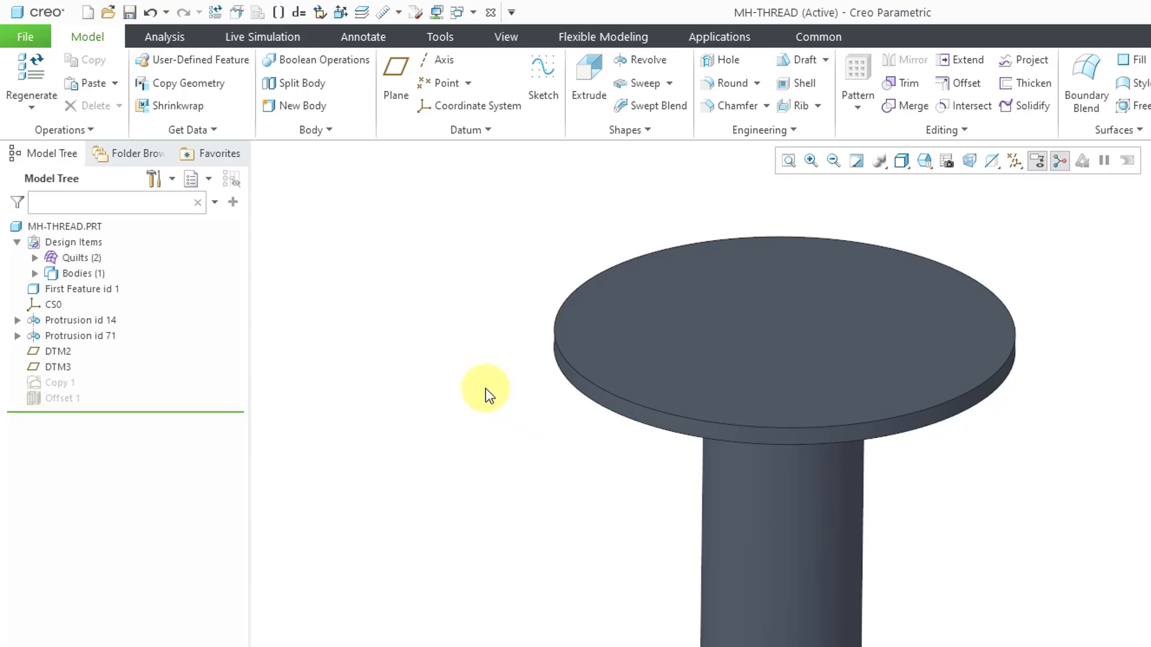
{"action": "left_click", "coordinate": [727, 60]}
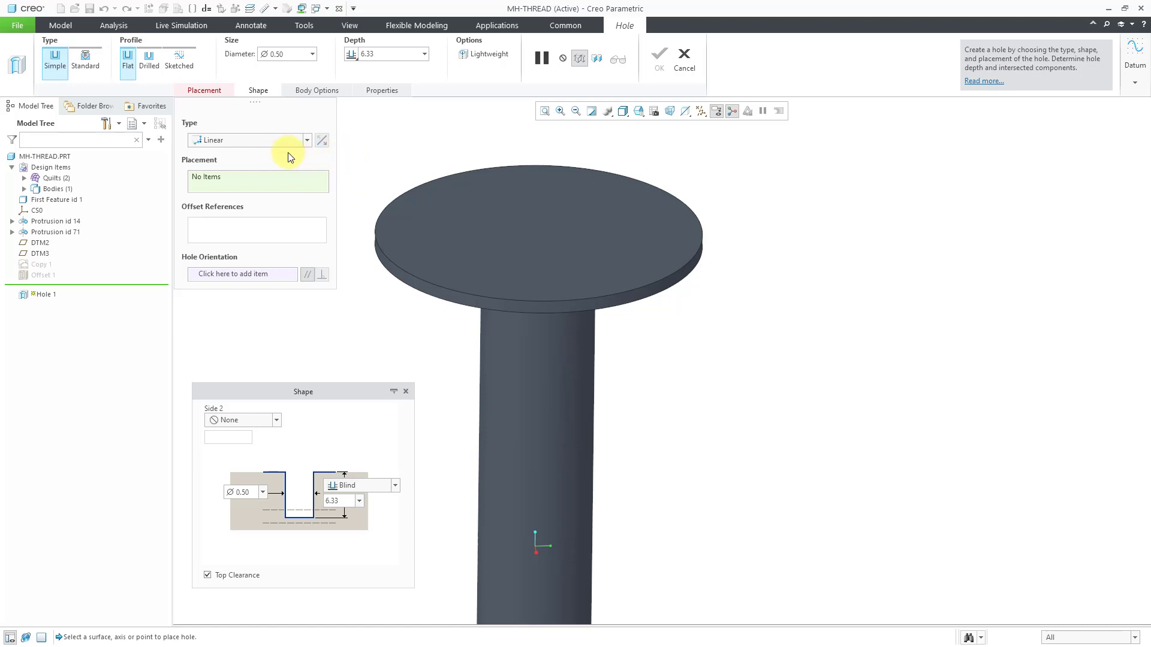
{"action": "left_click", "coordinate": [275, 140]}
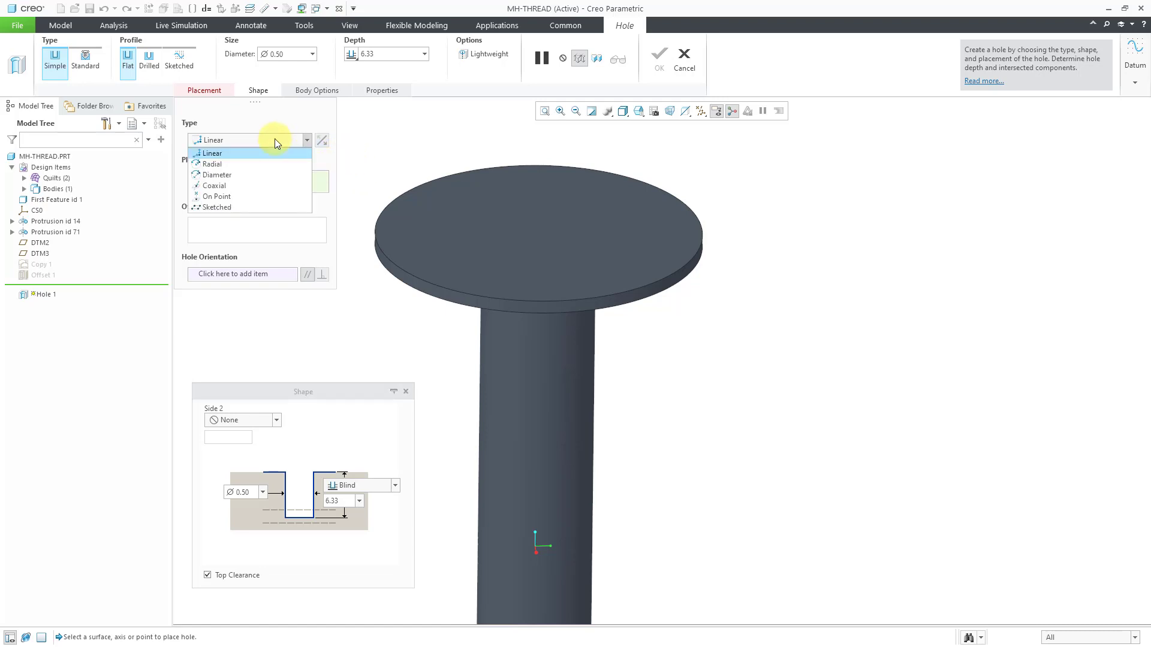
{"action": "left_click", "coordinate": [253, 209]}
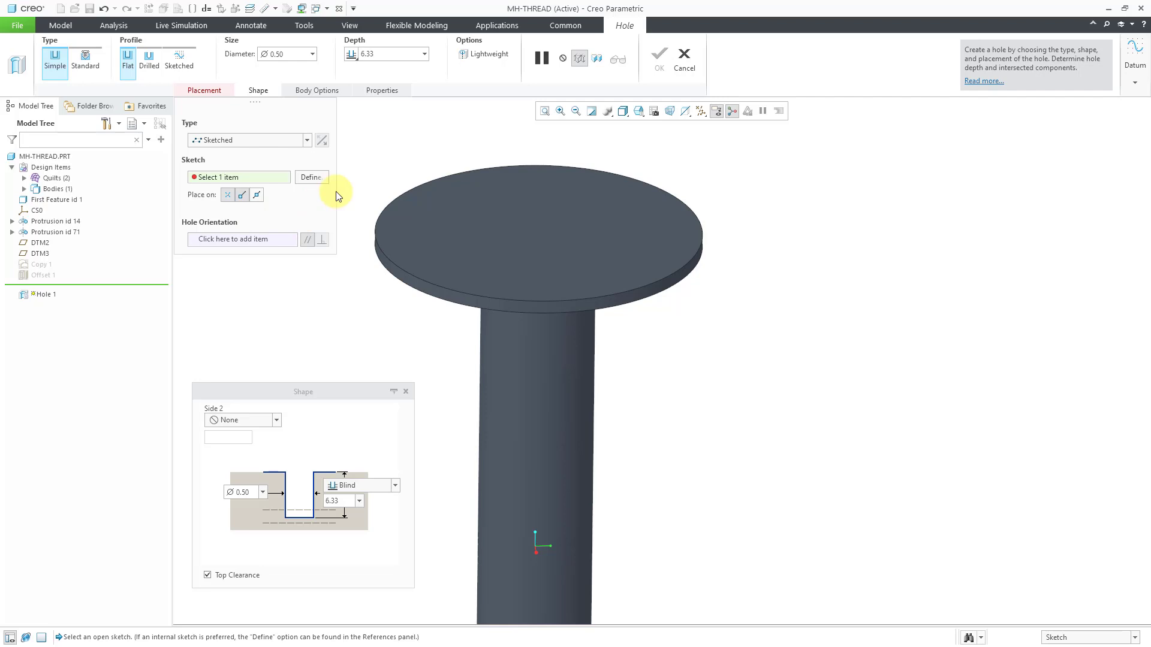
{"action": "left_click", "coordinate": [488, 216]}
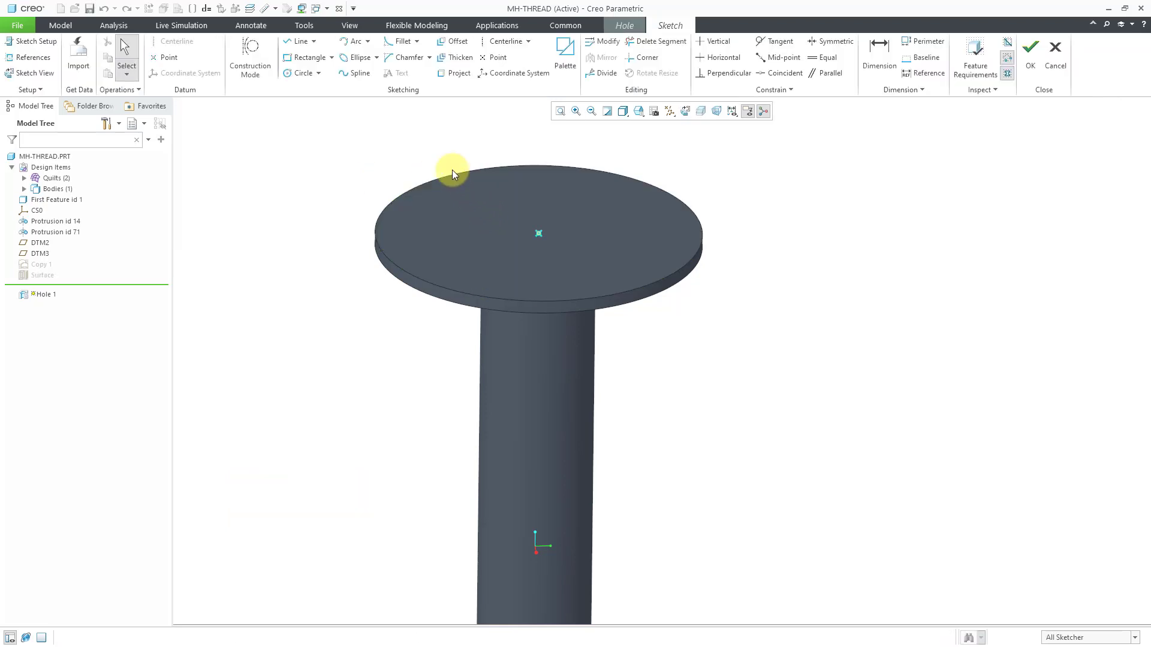
- Insert a 7-Sided Heptagon from the sketcher palette into the hole's placement sketch, beside the flange
{"action": "left_click", "coordinate": [565, 60]}
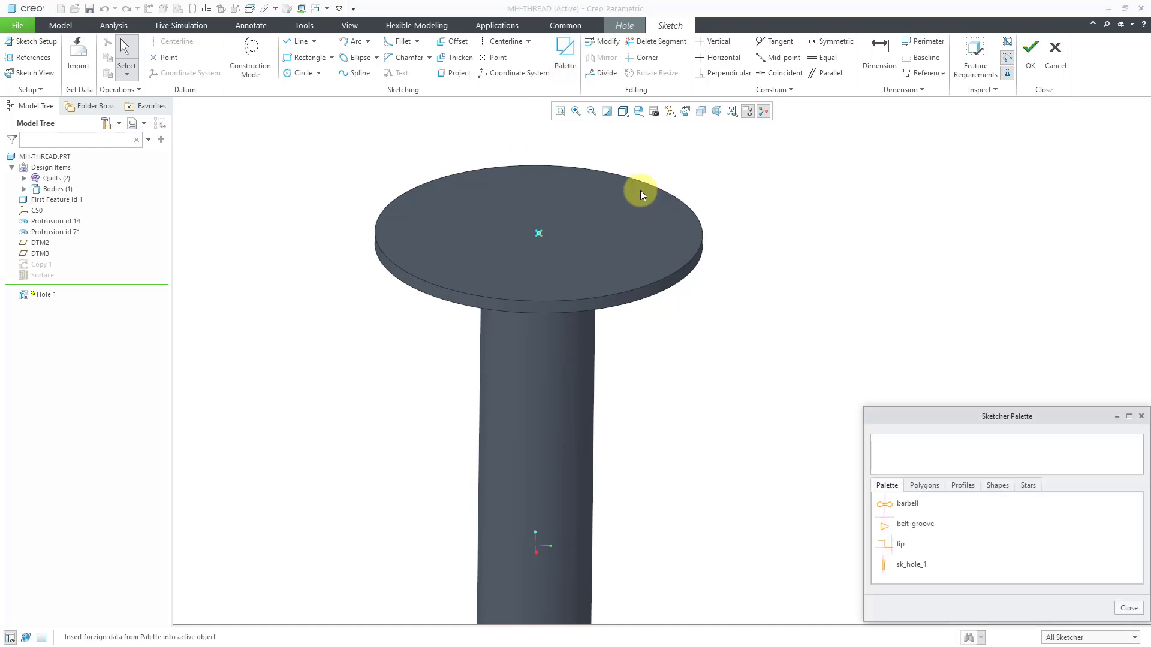
{"action": "left_click", "coordinate": [923, 484]}
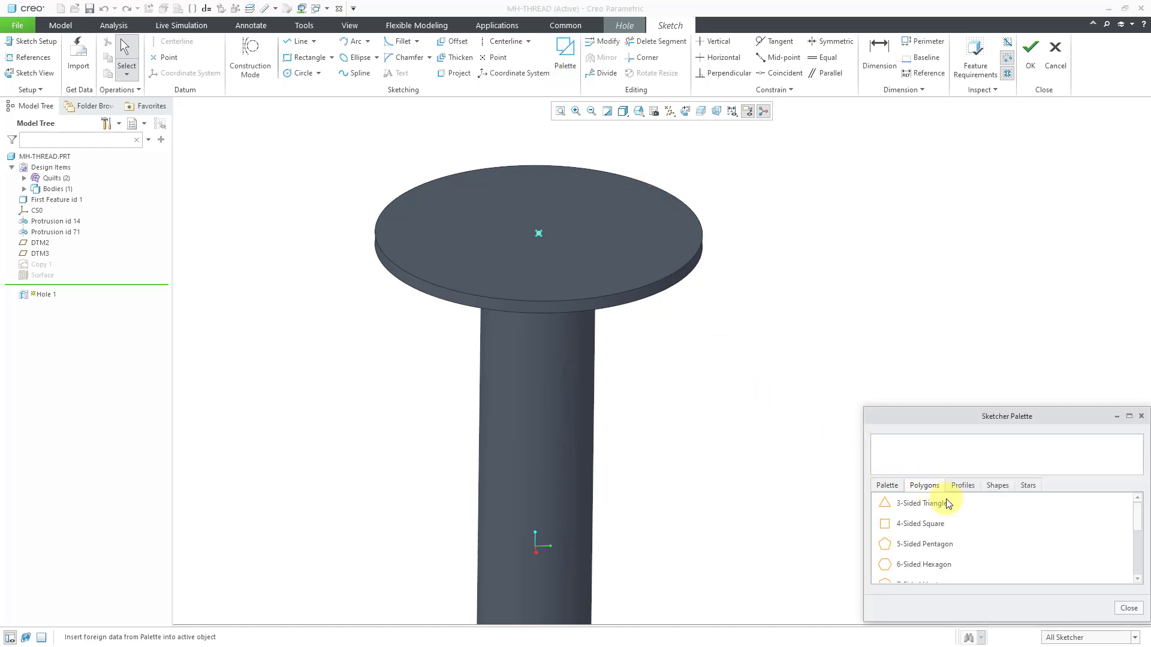
{"action": "left_click", "coordinate": [1137, 579]}
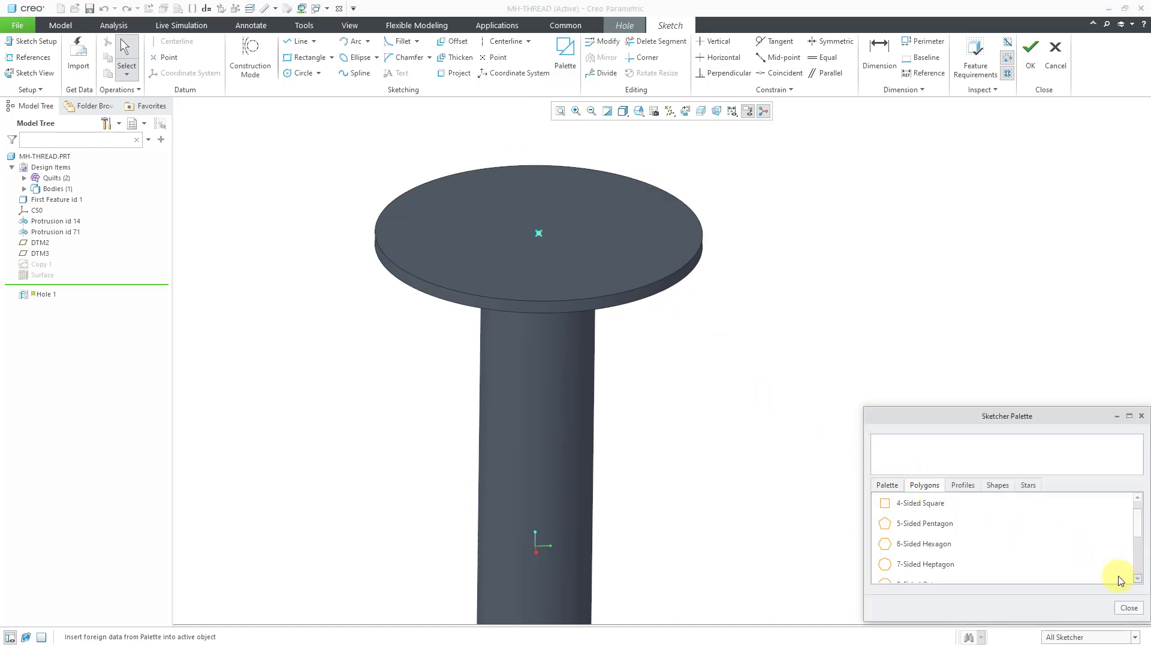
{"action": "double_click", "coordinate": [931, 573]}
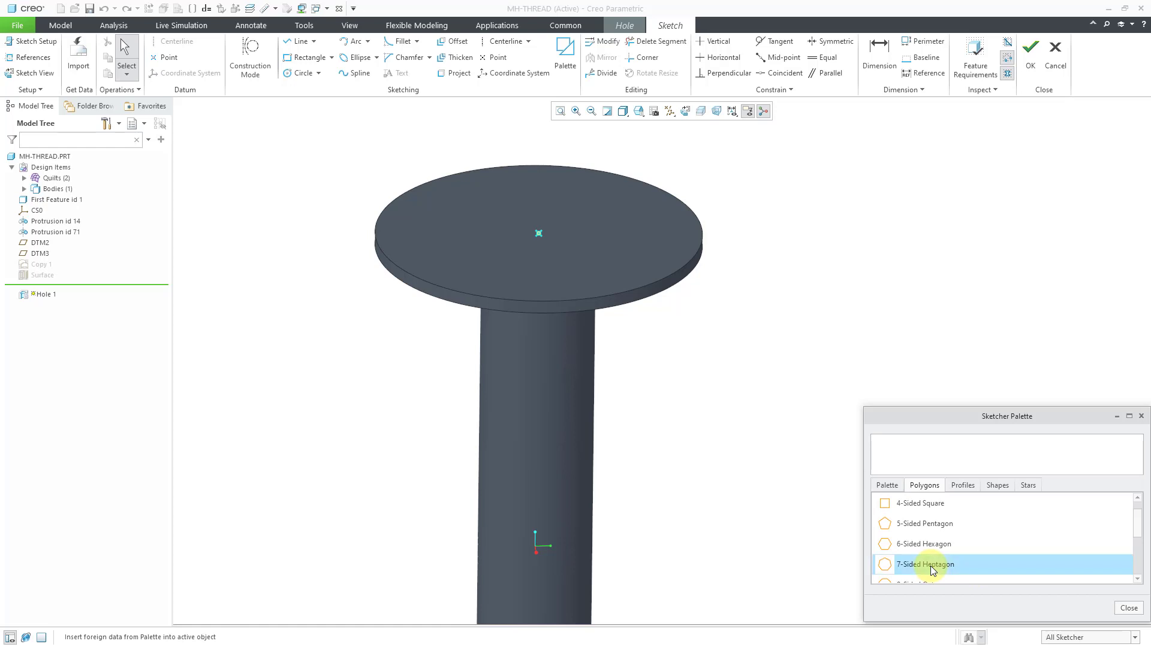
{"action": "left_click", "coordinate": [737, 221]}
- Scale the heptagon by a factor of 3.6, centre it on the flange's centre and finish the sketch
{"action": "double_click", "coordinate": [482, 58]}
{"action": "type", "text": "3.6"}
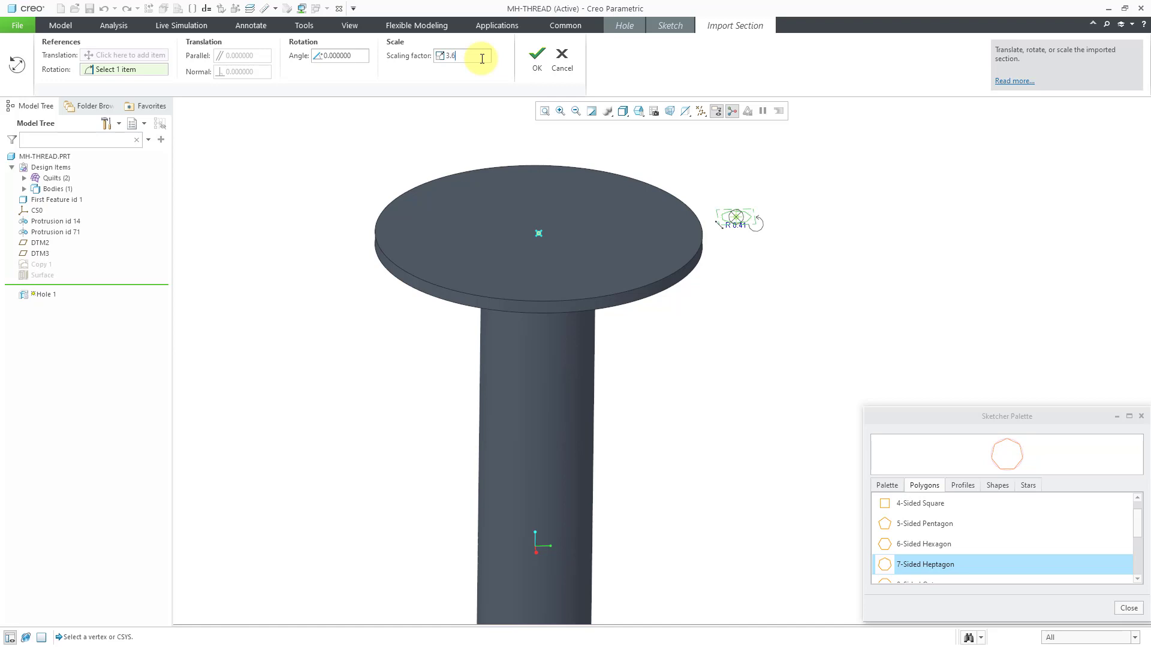
{"action": "key", "text": "Return"}
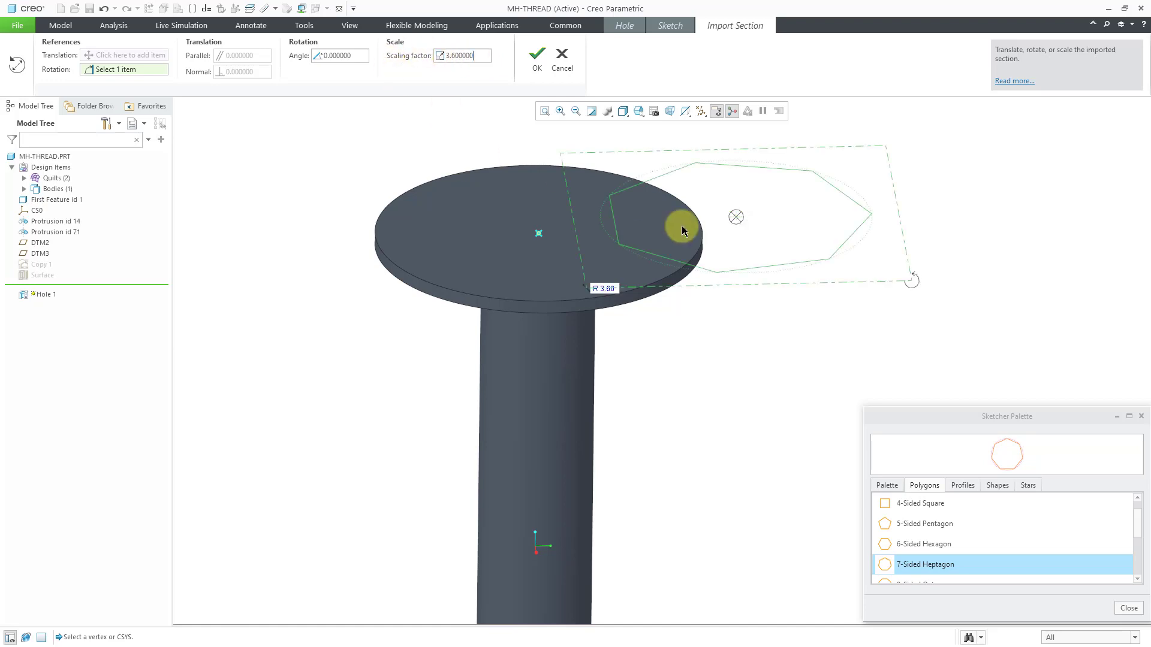
{"action": "left_click_drag", "start_coordinate": [735, 214], "coordinate": [538, 234]}
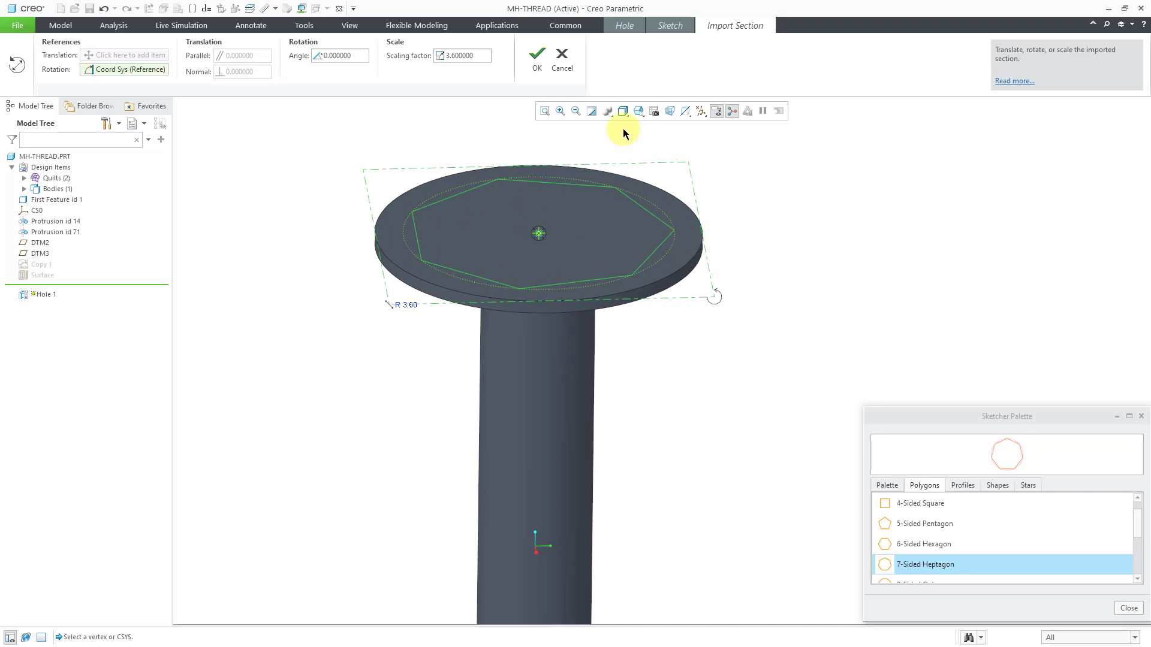
{"action": "left_click", "coordinate": [538, 63]}
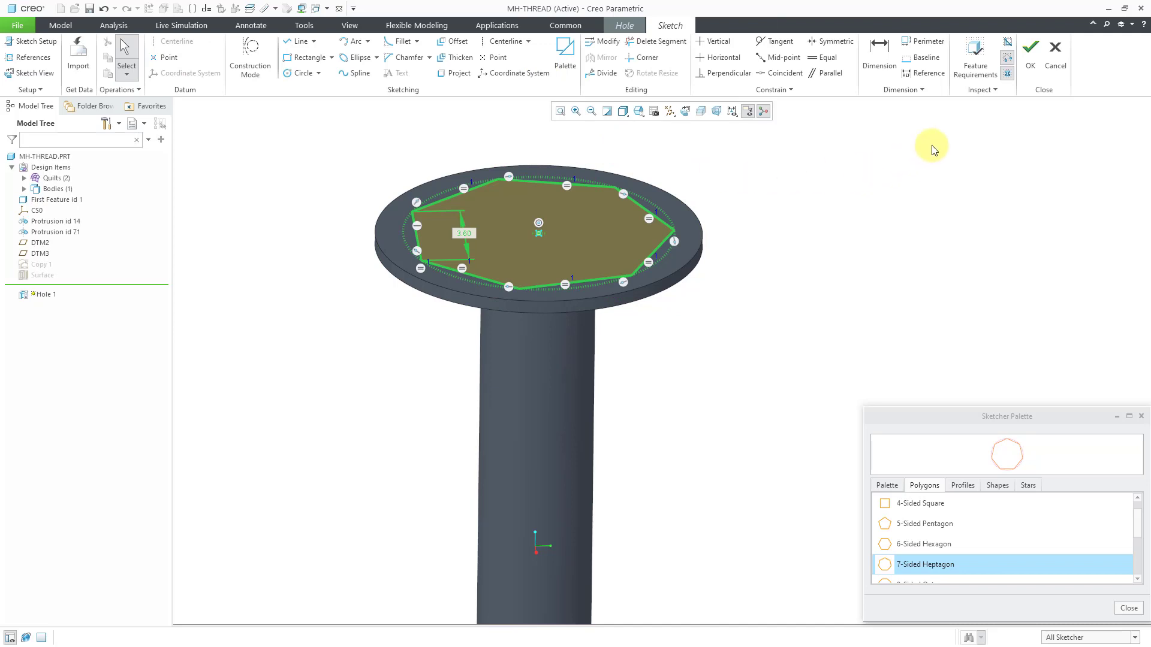
{"action": "left_click", "coordinate": [1030, 66]}
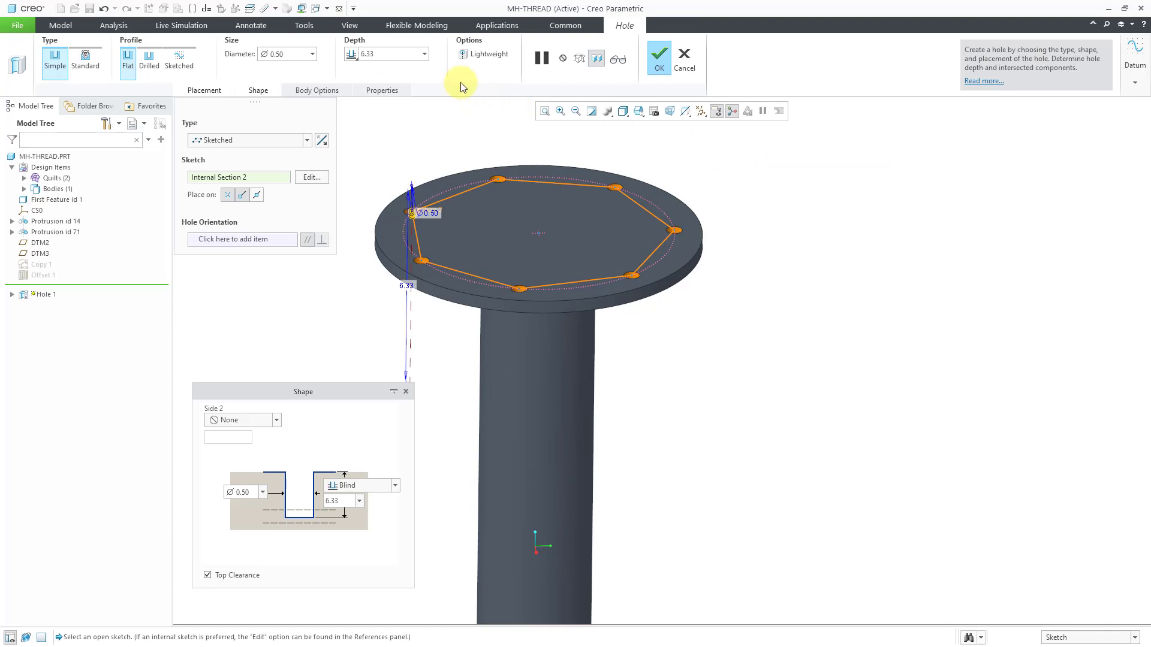
- Set the hole depth to To Reference with the flange's underside surface as the limit, and create the 0.50 diameter holes
{"action": "left_click", "coordinate": [351, 54]}
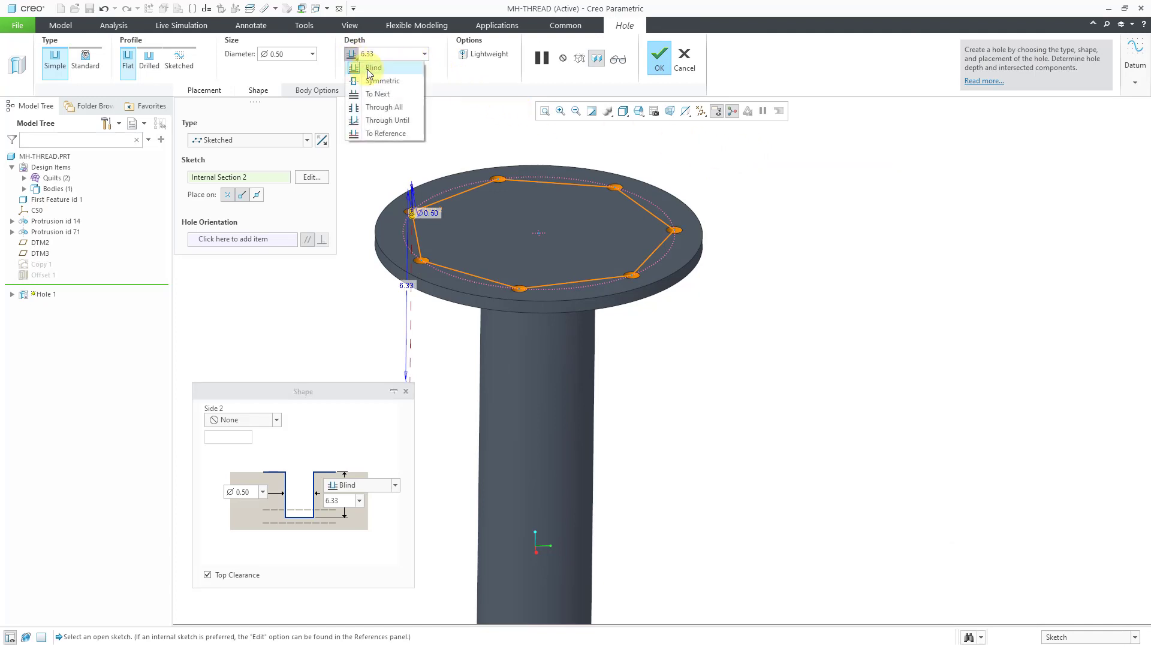
{"action": "left_click", "coordinate": [381, 133]}
{"action": "middle_click_drag", "start_coordinate": [533, 163], "coordinate": [509, 188]}
{"action": "left_click", "coordinate": [506, 174]}
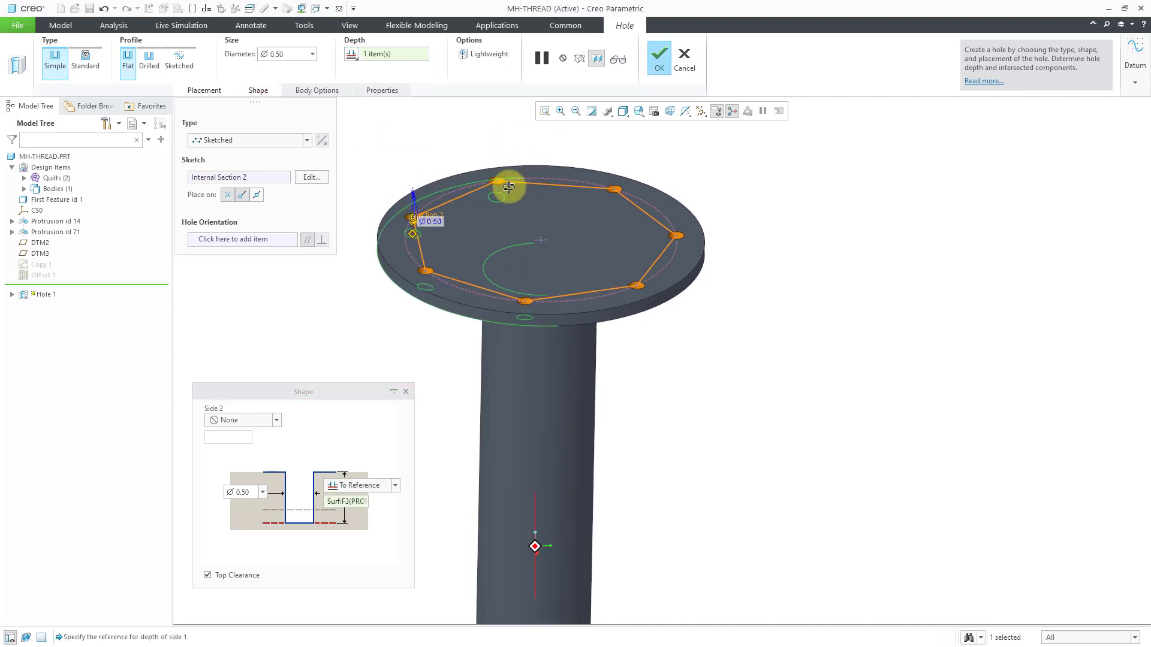
{"action": "middle_click_drag", "start_coordinate": [423, 221], "coordinate": [569, 254], "text": "ctrl"}
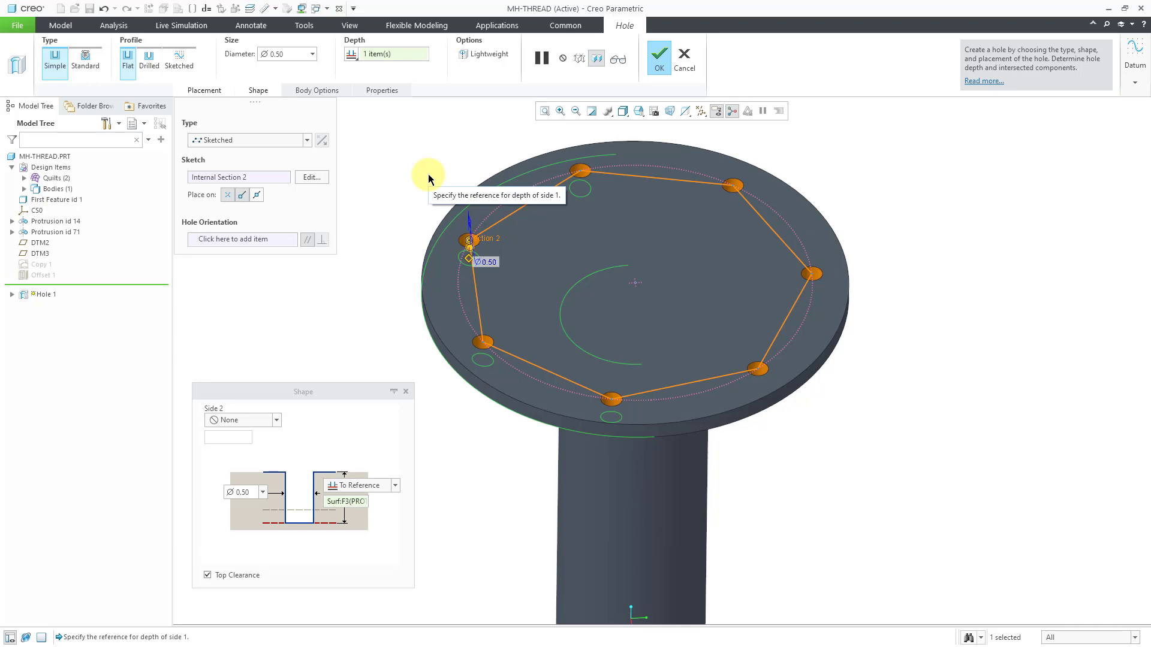
{"action": "left_click", "coordinate": [661, 67]}
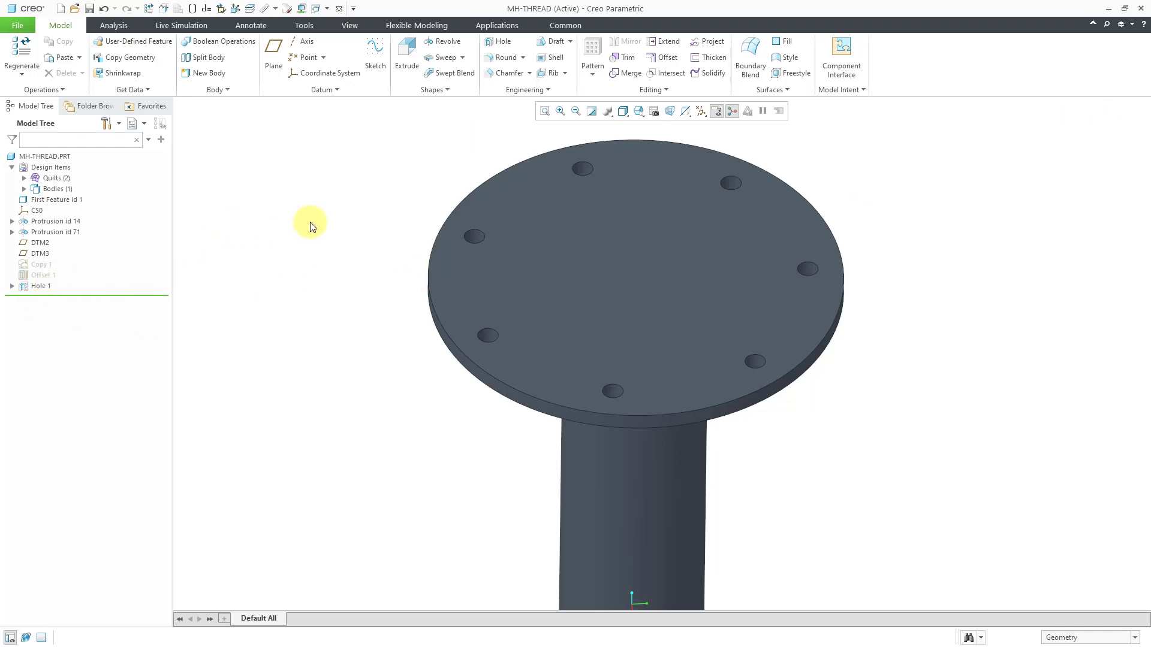
- Chamfer the top edge of one flange hole with a D x D chamfer of 0.13
{"action": "left_click", "coordinate": [499, 76]}
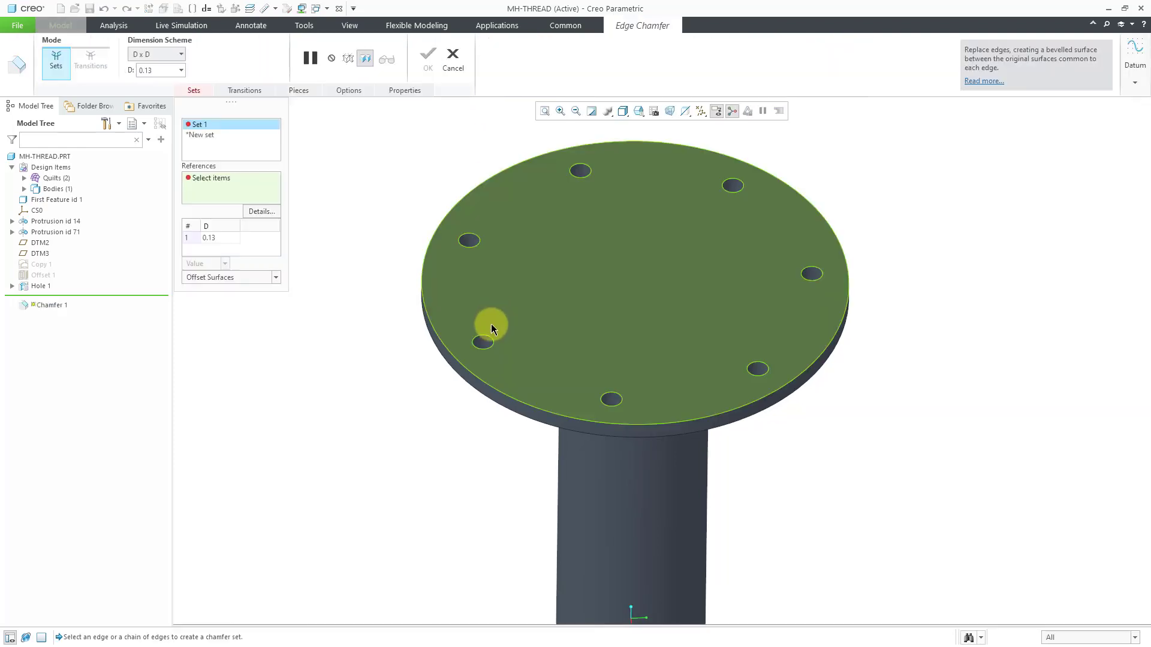
{"action": "left_click", "coordinate": [486, 335]}
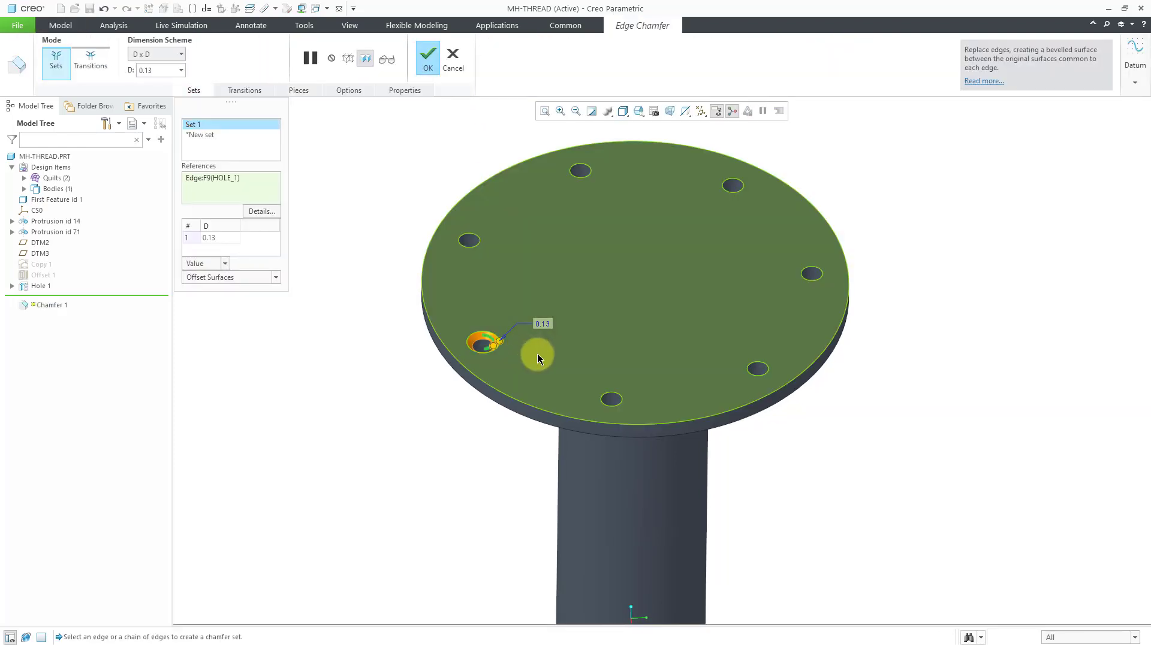
{"action": "middle_click", "coordinate": [347, 196]}
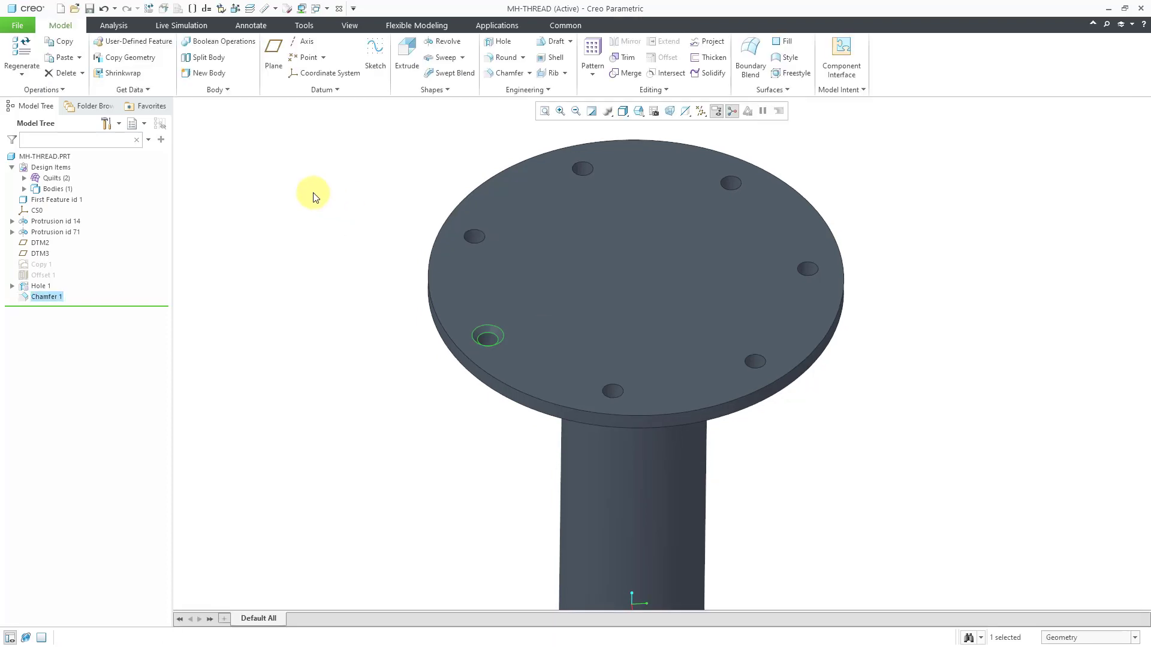
- Apply a Reference pattern to the chamfer so it follows all the flange holes
{"action": "right_click", "coordinate": [282, 185]}
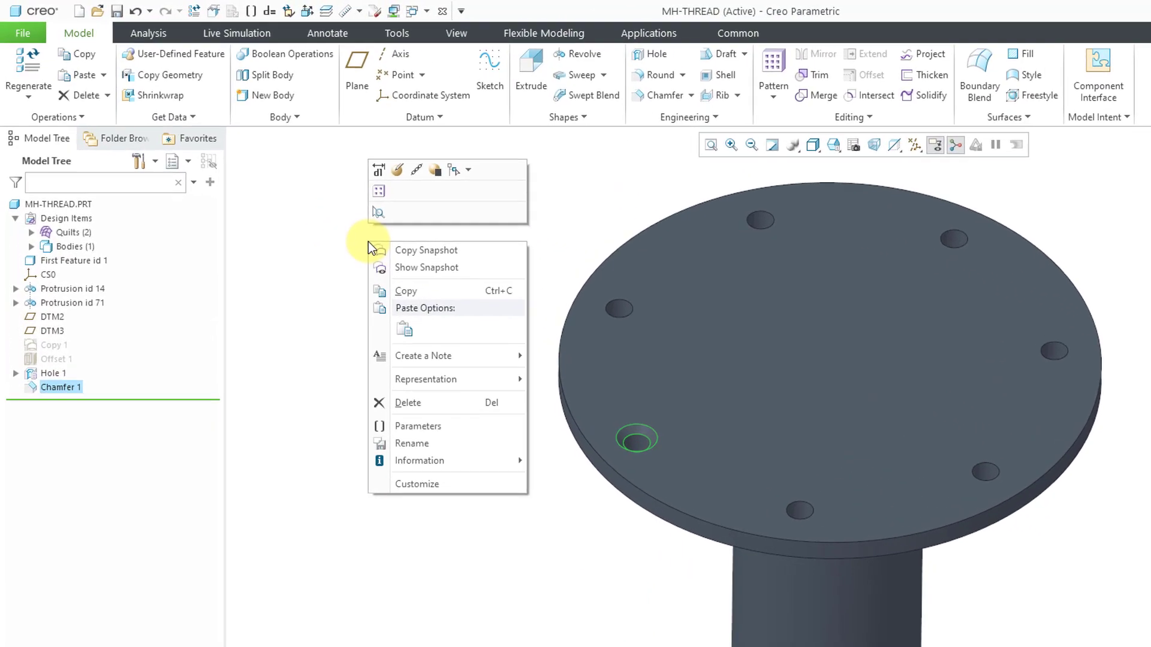
{"action": "left_click", "coordinate": [379, 192]}
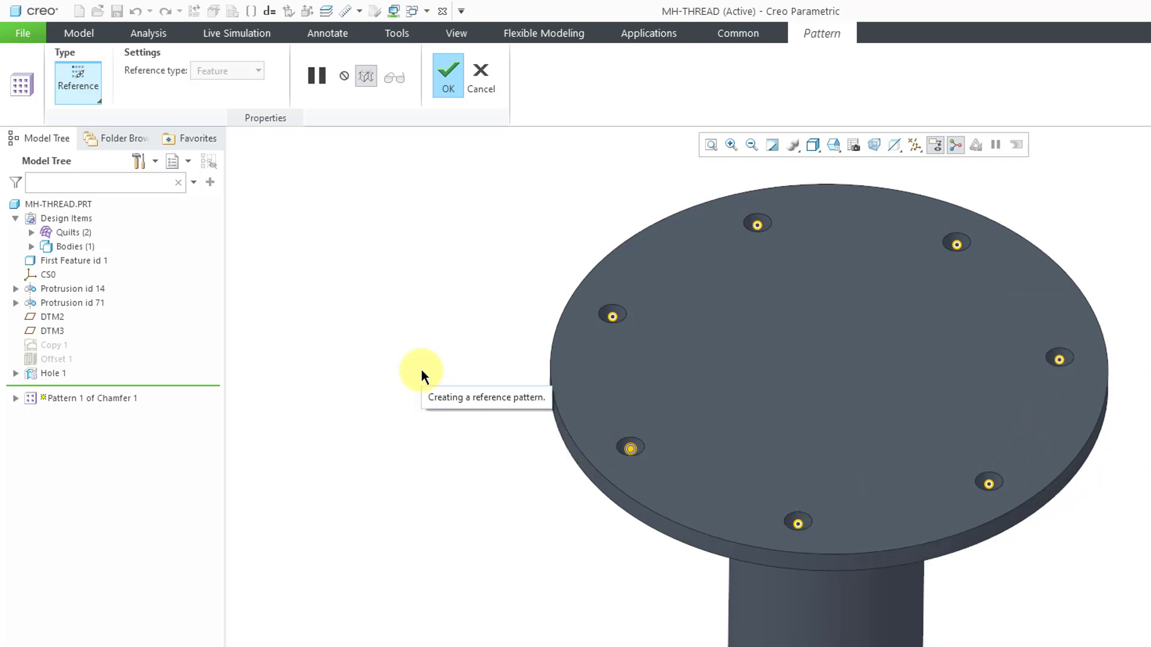
{"action": "left_click", "coordinate": [447, 77]}
{"action": "left_click", "coordinate": [374, 305]}
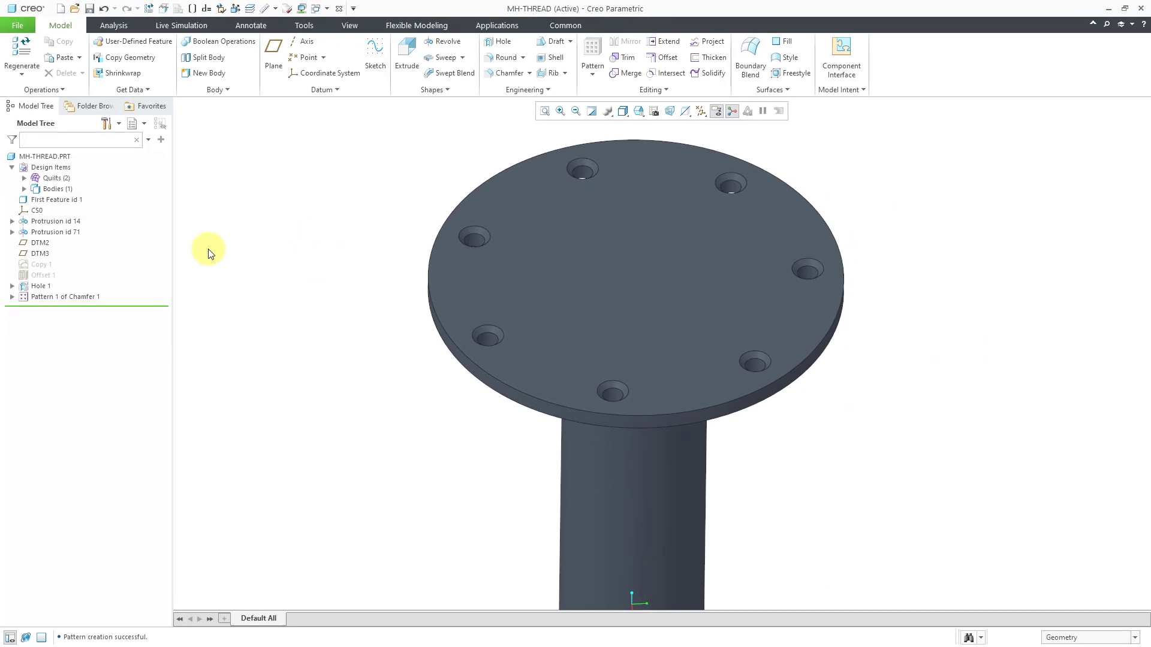
- Show the hidden Offset 1 surface again
{"action": "left_click", "coordinate": [43, 275]}
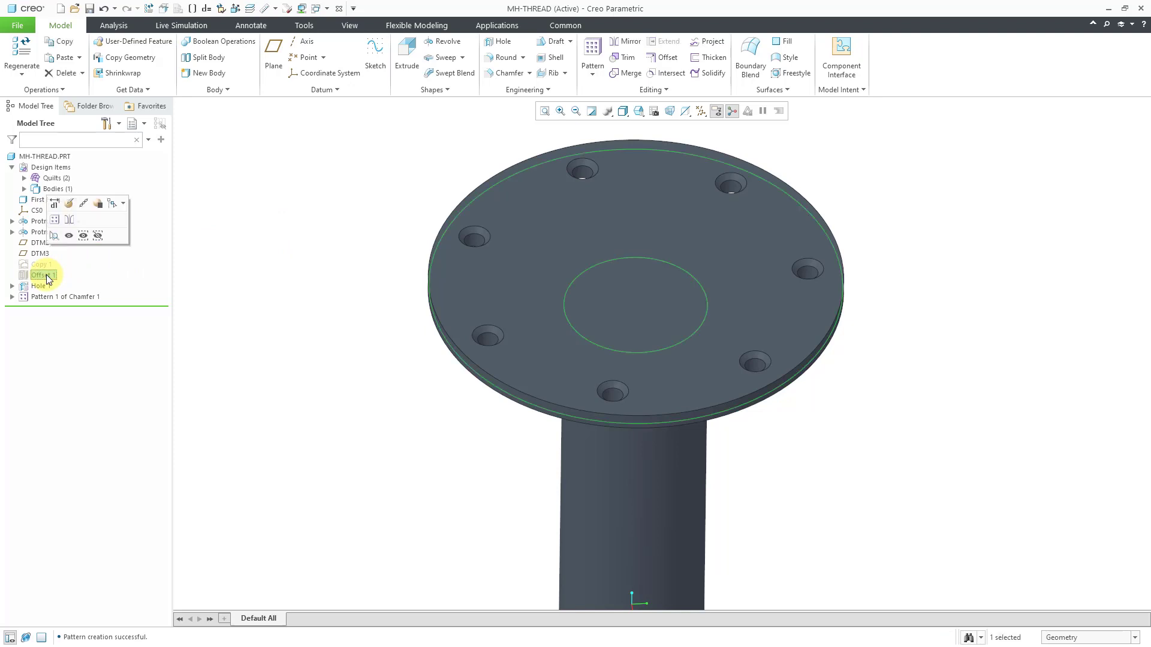
{"action": "left_click", "coordinate": [68, 236]}
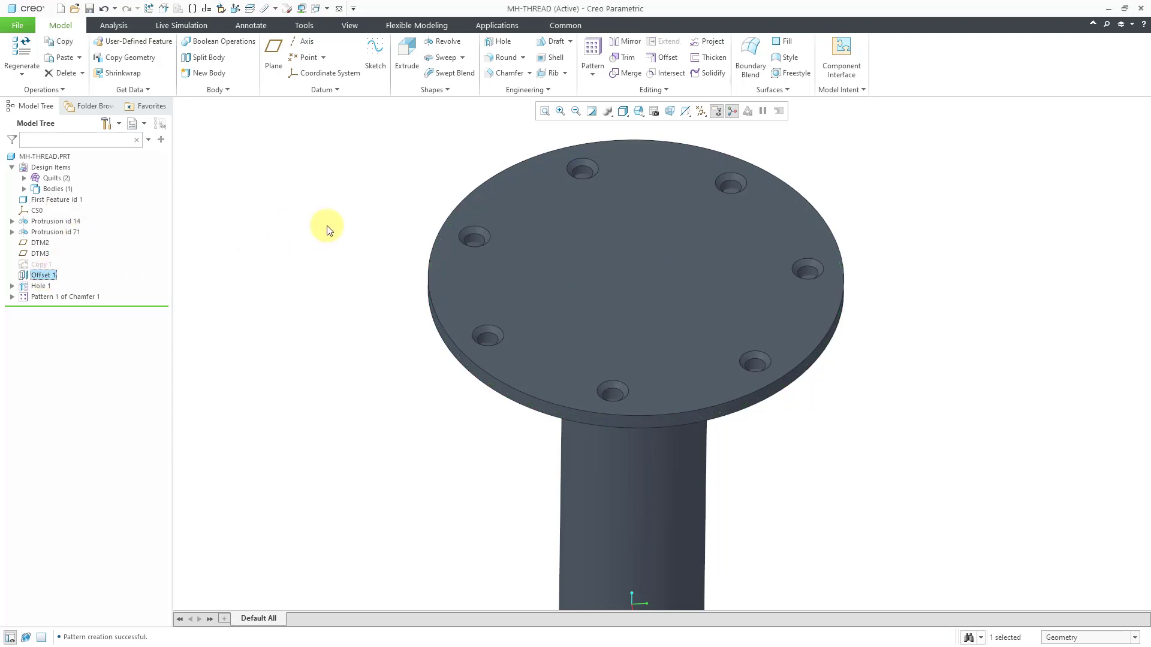
{"action": "middle_click_drag", "start_coordinate": [468, 325], "coordinate": [316, 272]}
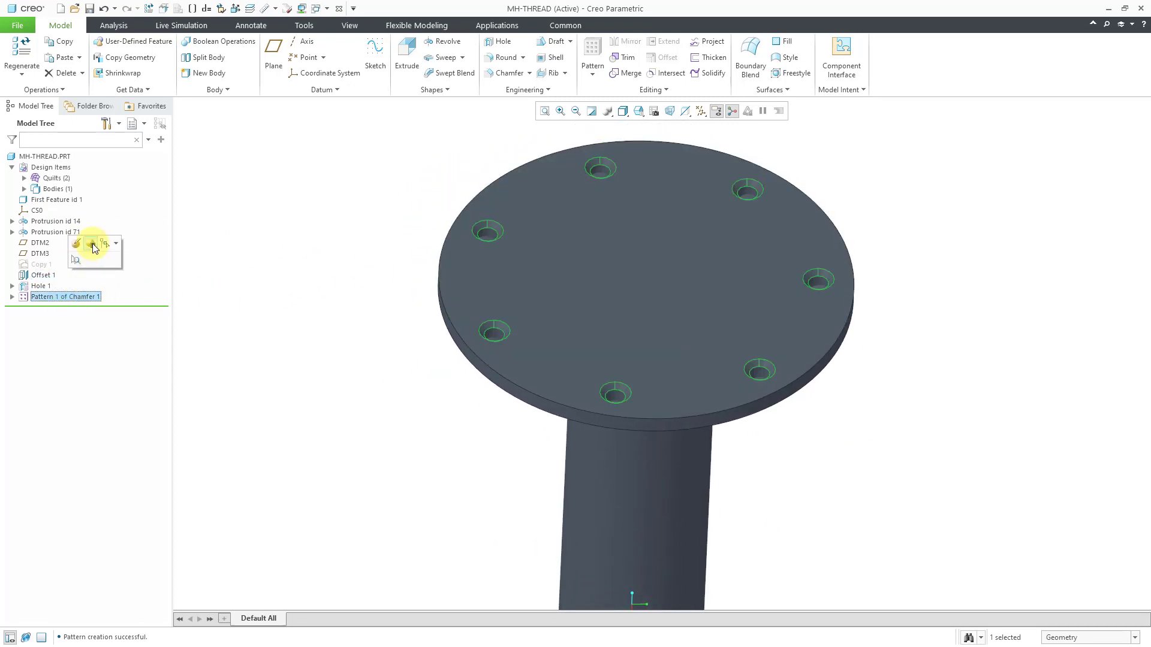
- Suppress the chamfer pattern and redefine Hole 1 as a Standard tapped hole with UNC thread and screw size 1/2-13
{"action": "left_click", "coordinate": [92, 243]}
{"action": "left_click", "coordinate": [542, 344]}
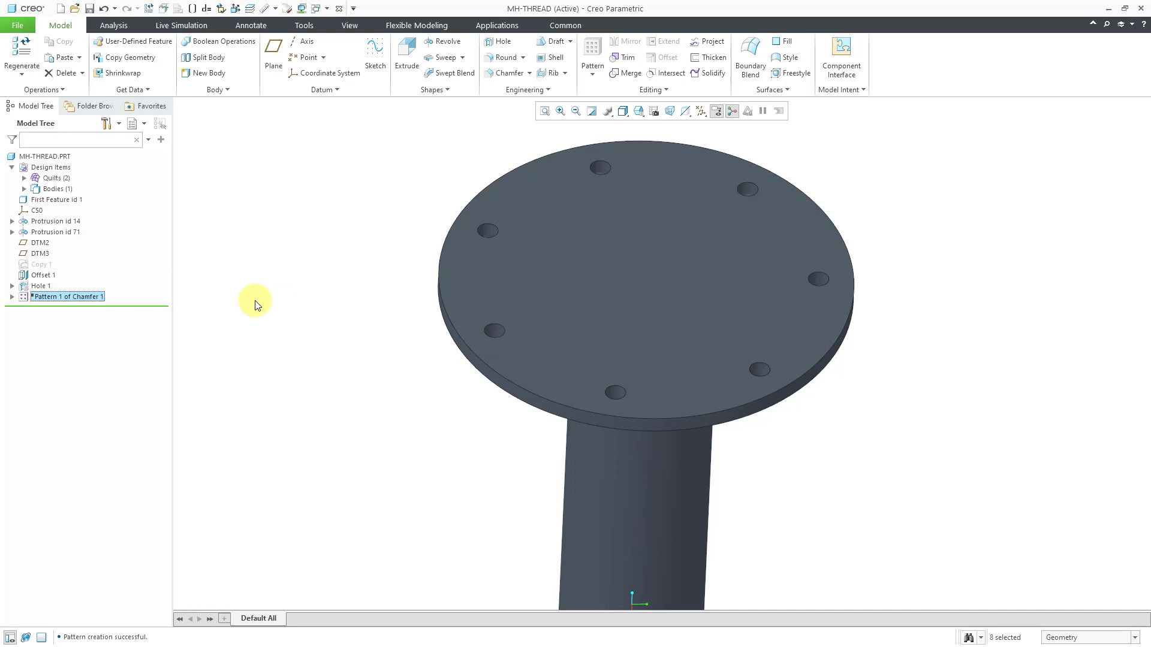
{"action": "left_click", "coordinate": [41, 286]}
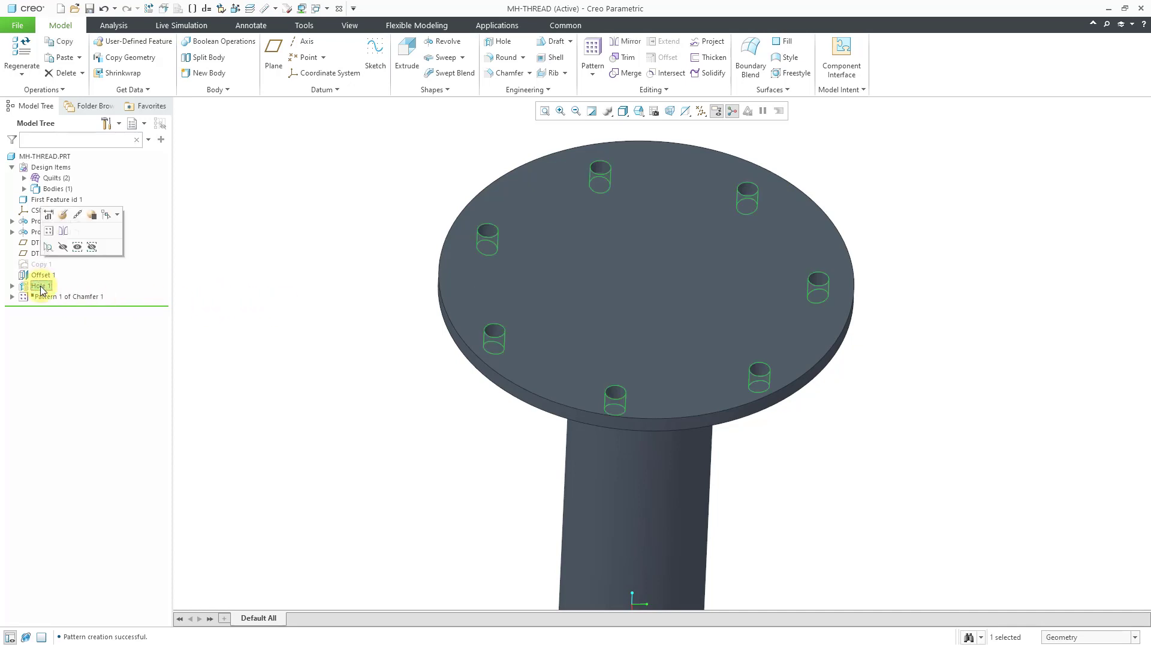
{"action": "left_click", "coordinate": [63, 216]}
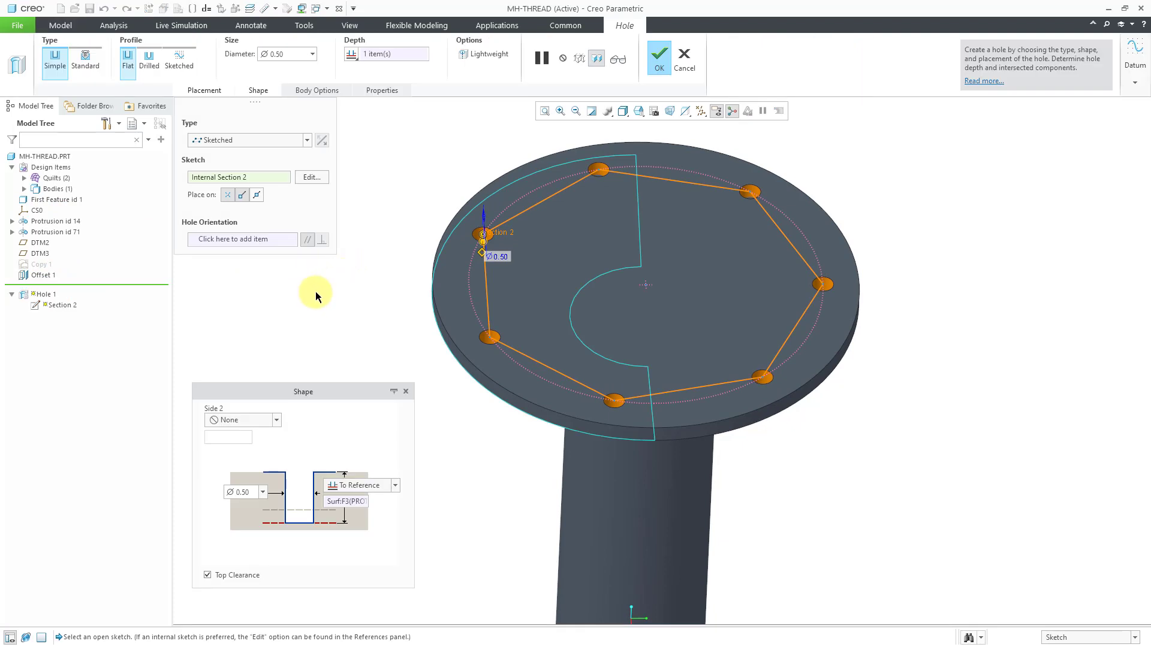
{"action": "left_click", "coordinate": [86, 63]}
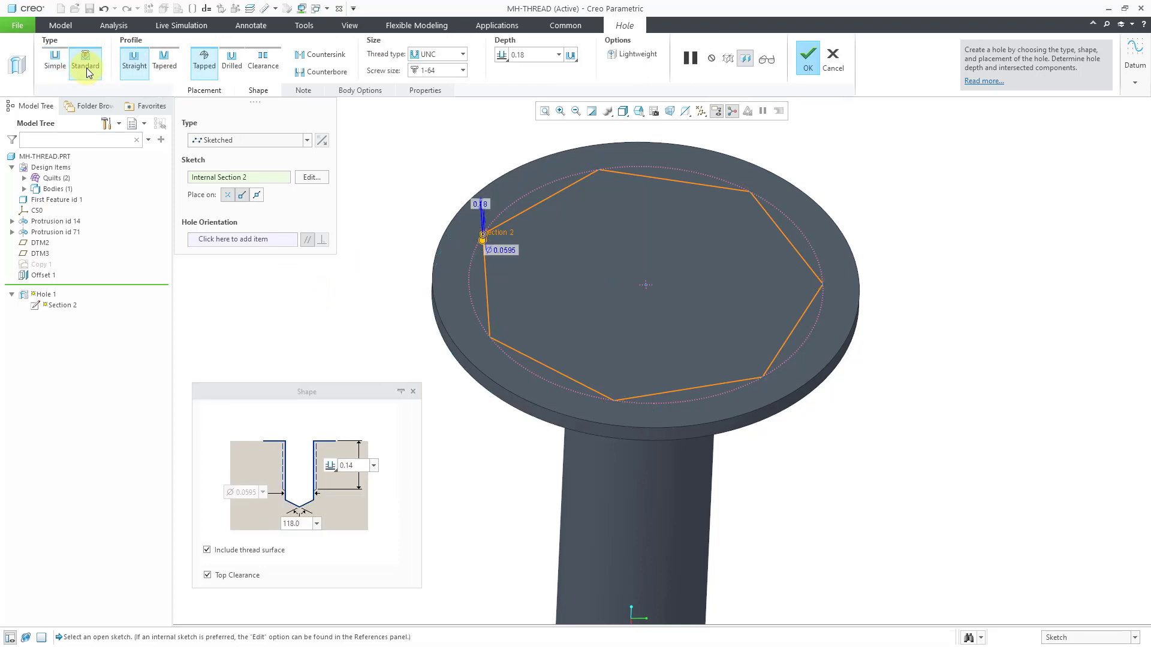
{"action": "left_click", "coordinate": [462, 70]}
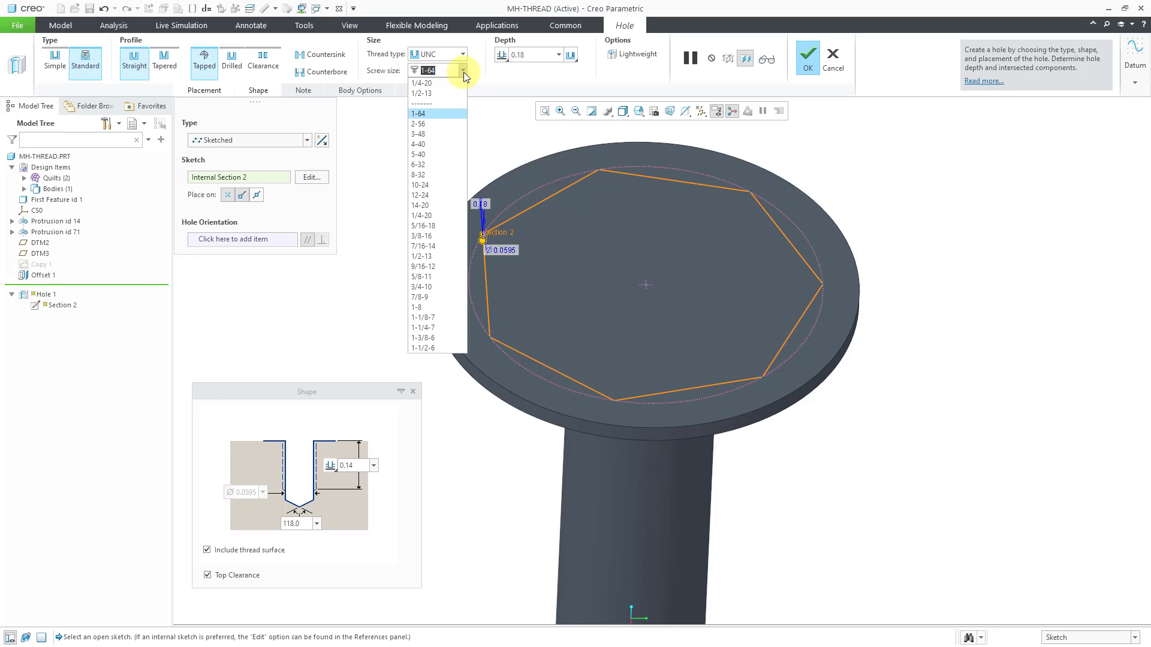
{"action": "left_click", "coordinate": [434, 255]}
{"action": "middle_click_drag", "start_coordinate": [529, 180], "coordinate": [543, 186]}
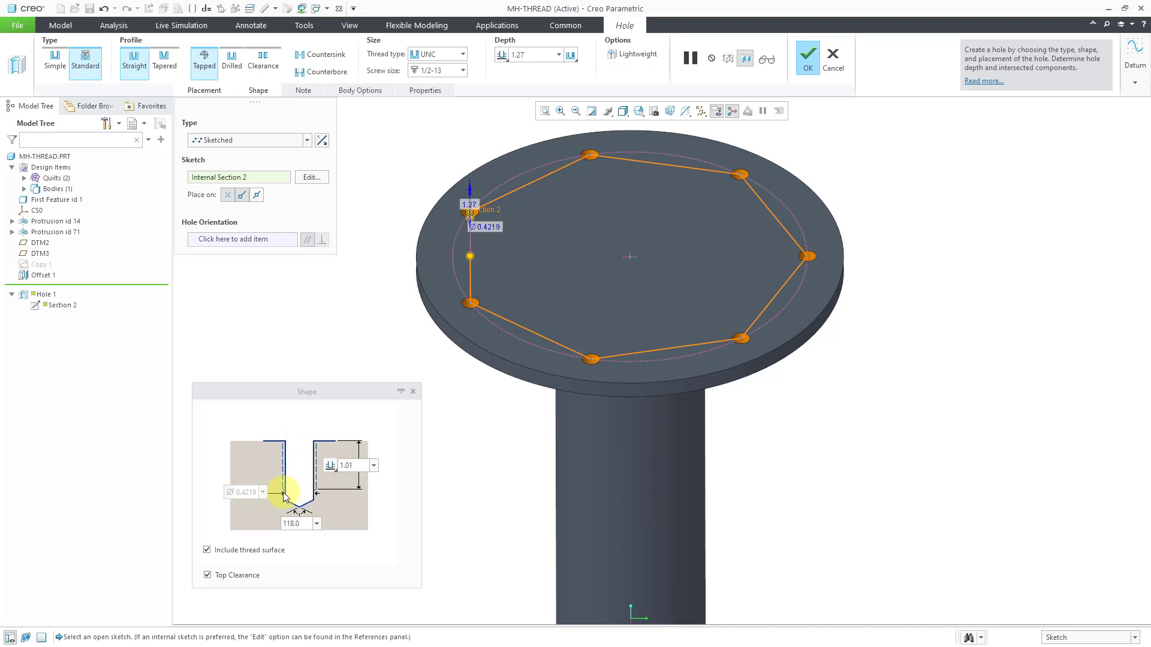
- Set the thread depth to To Reference with the Offset 1 surface near the flange's underside as the limit, and accept the hole
{"action": "left_click", "coordinate": [334, 472]}
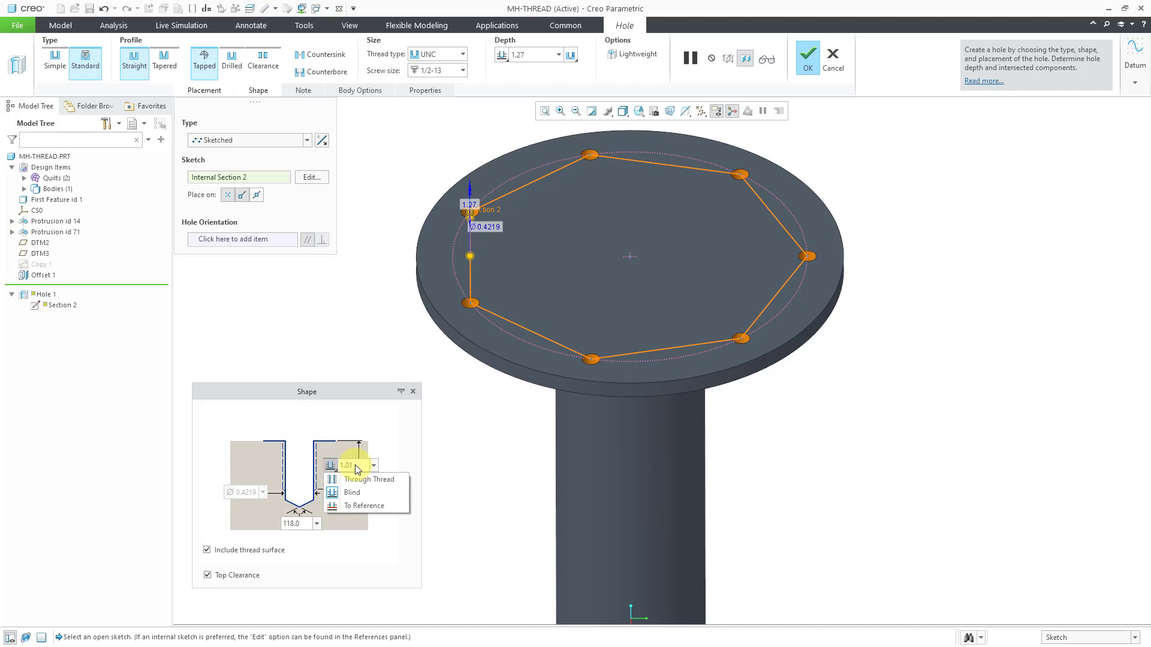
{"action": "left_click", "coordinate": [368, 505]}
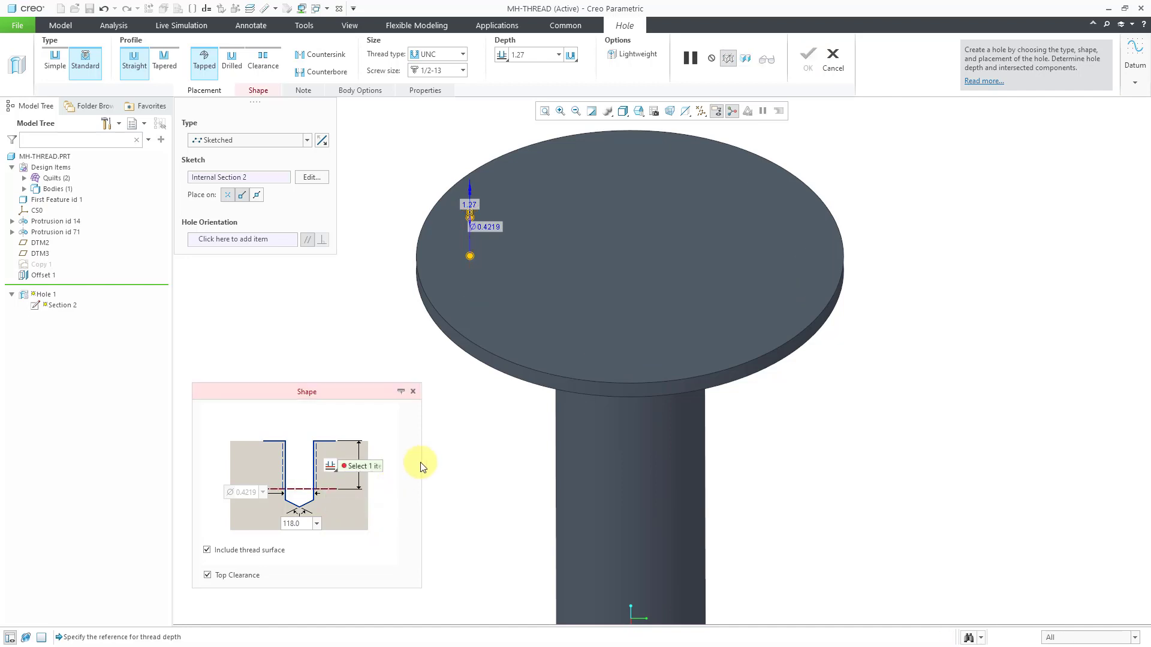
{"action": "middle_click_drag", "start_coordinate": [477, 409], "coordinate": [473, 329]}
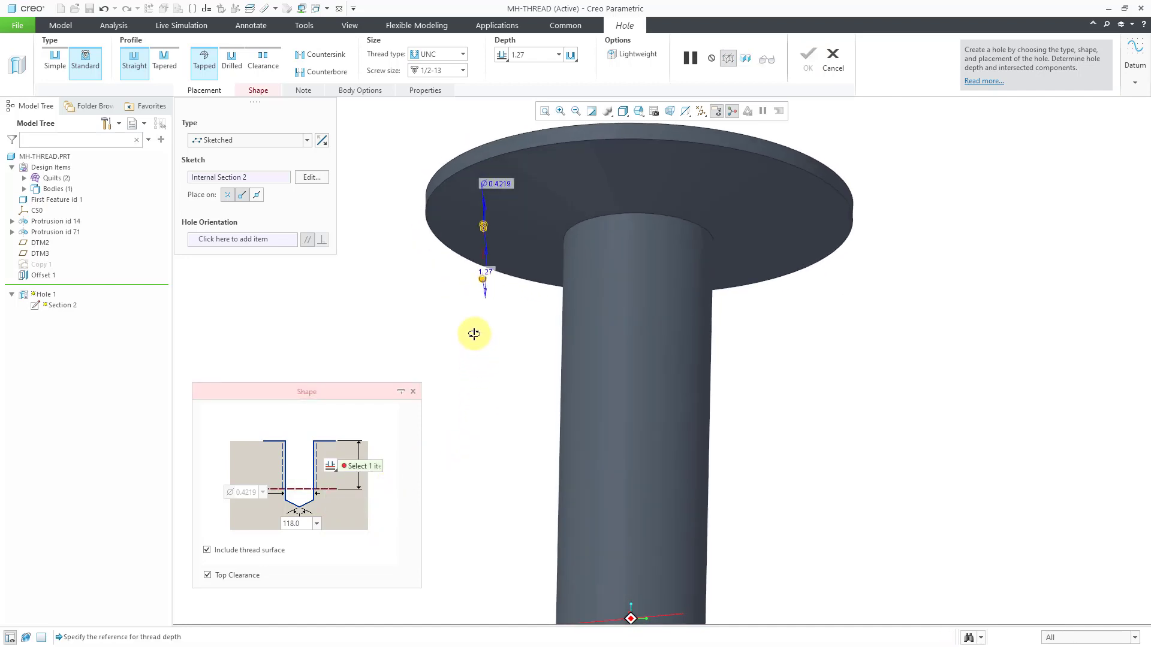
{"action": "left_click", "coordinate": [530, 211]}
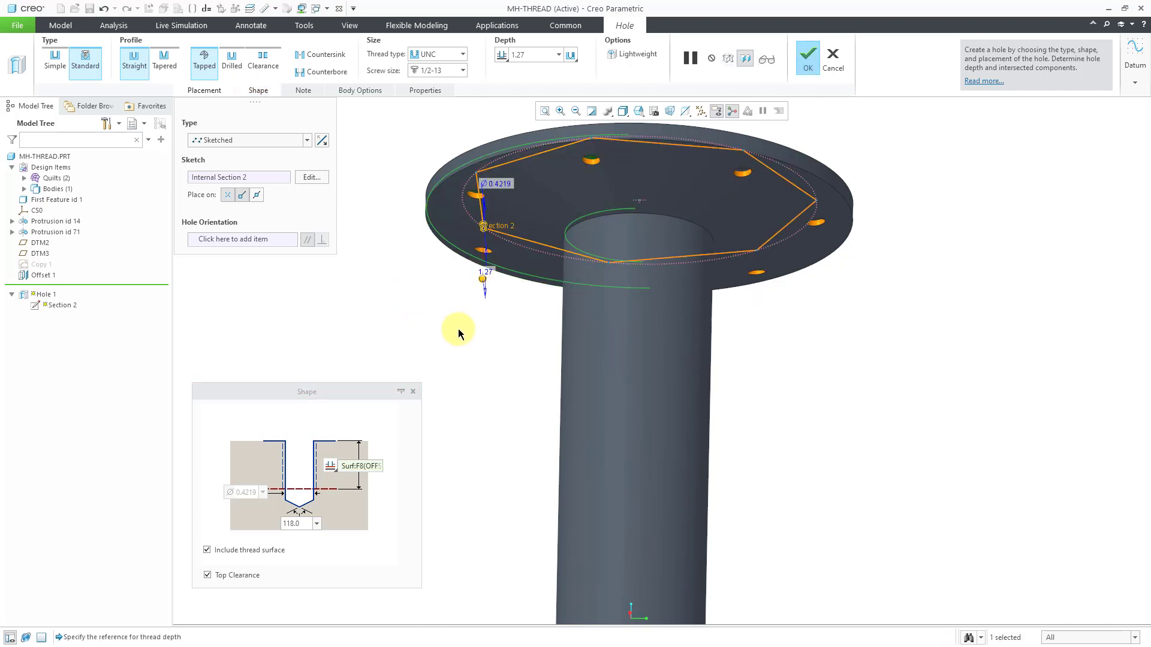
{"action": "mouse_move", "coordinate": [465, 316]}
{"action": "middle_mouse_down"}
{"action": "mouse_move", "coordinate": [465, 360]}
{"action": "mouse_move", "coordinate": [466, 326]}
{"action": "middle_mouse_up"}
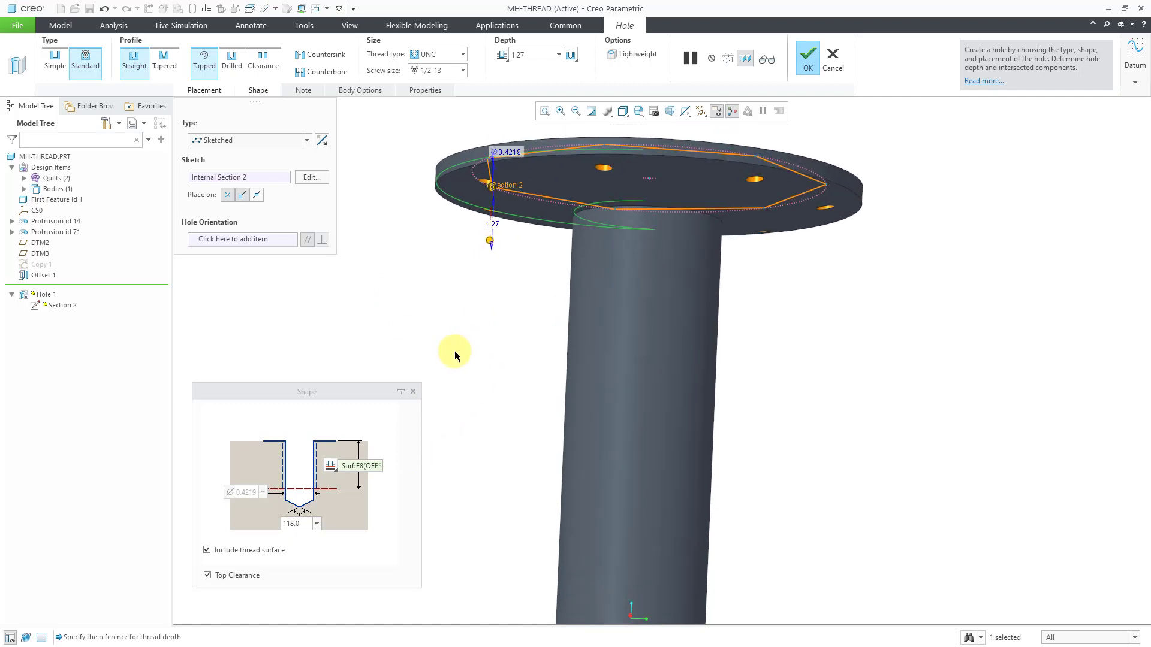
{"action": "left_click", "coordinate": [799, 63]}
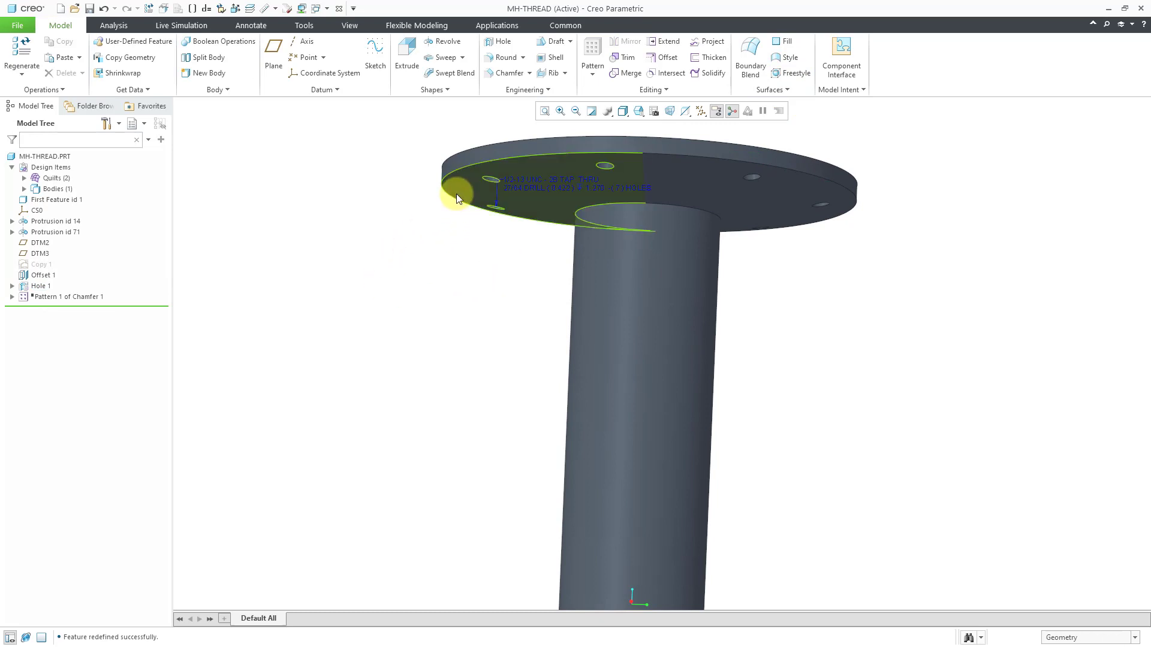
- Hide the Offset 1 surface and set the display style to Hidden Line to inspect the threads inside the flange holes
{"action": "middle_click_drag", "start_coordinate": [452, 211], "coordinate": [420, 283]}
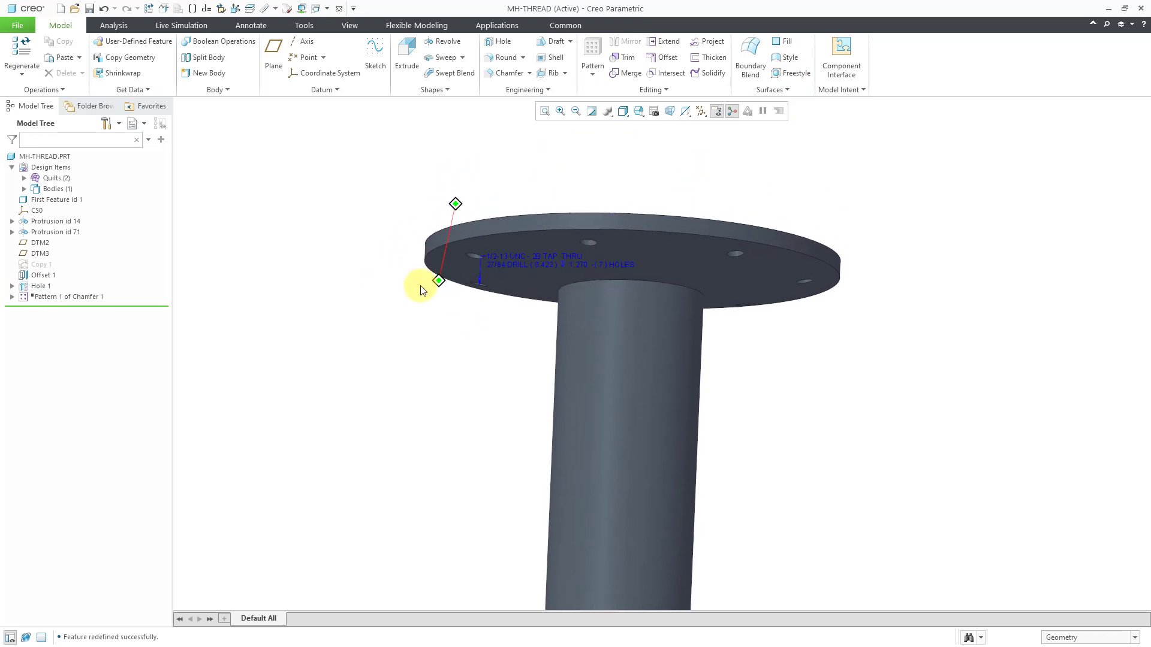
{"action": "left_click", "coordinate": [53, 277]}
{"action": "left_click", "coordinate": [73, 240]}
{"action": "left_click", "coordinate": [306, 230]}
{"action": "left_click", "coordinate": [624, 114]}
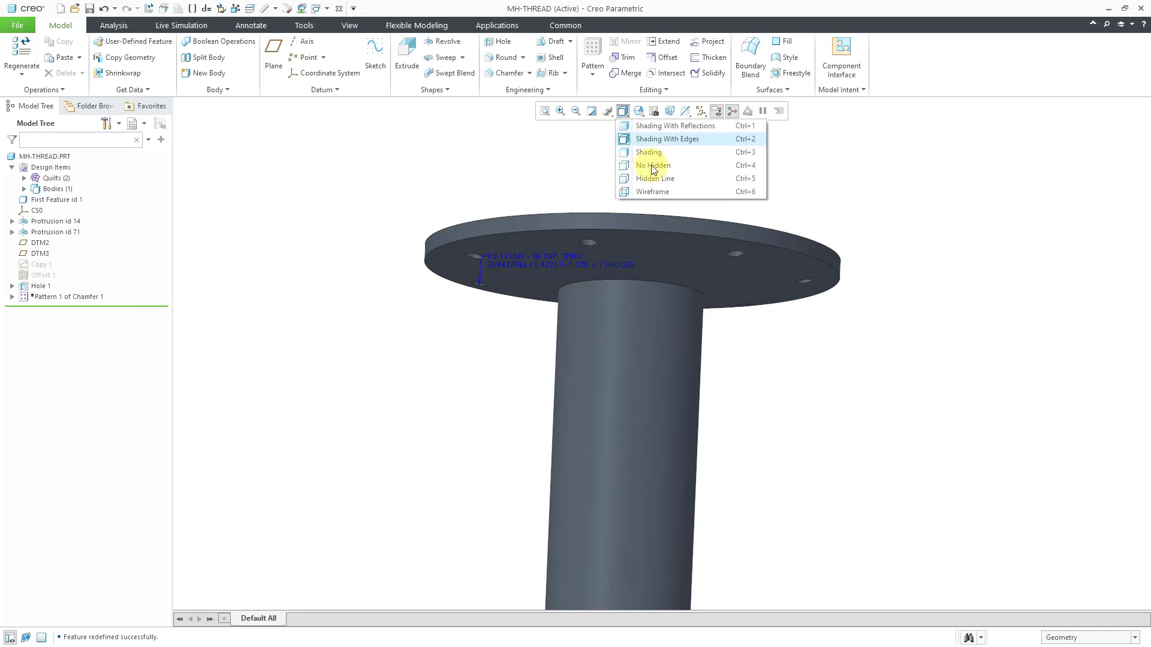
{"action": "left_click", "coordinate": [656, 178]}
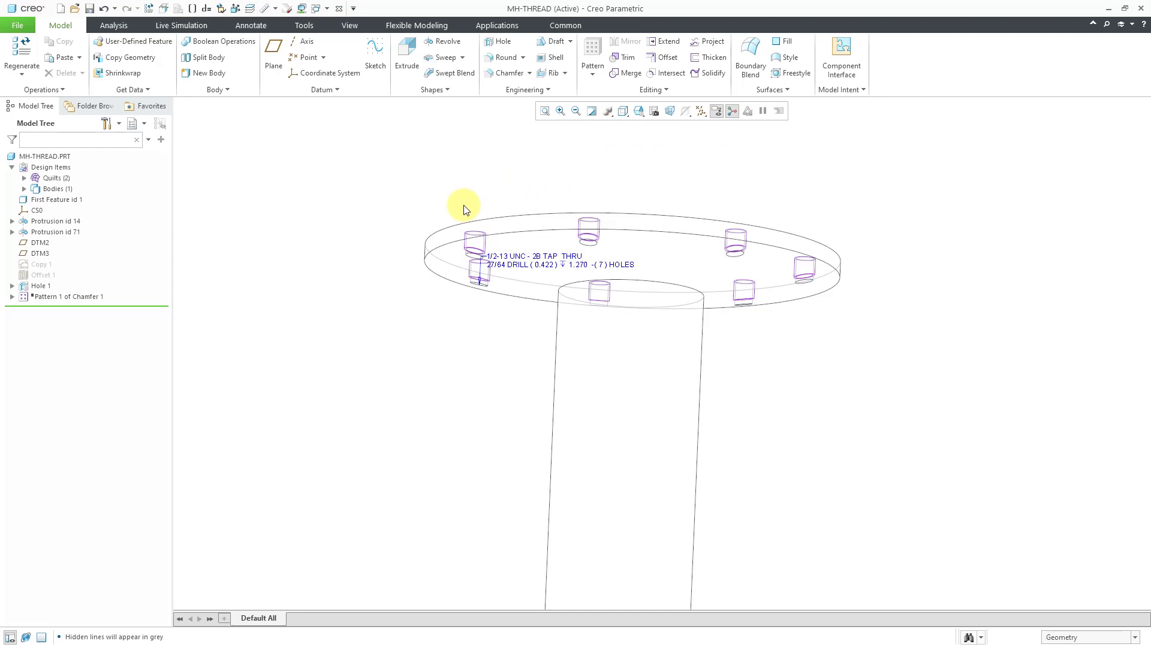
{"action": "middle_click_drag", "start_coordinate": [462, 214], "coordinate": [471, 232], "text": "shift"}
{"action": "middle_click_drag", "start_coordinate": [485, 357], "coordinate": [498, 390], "text": "ctrl"}
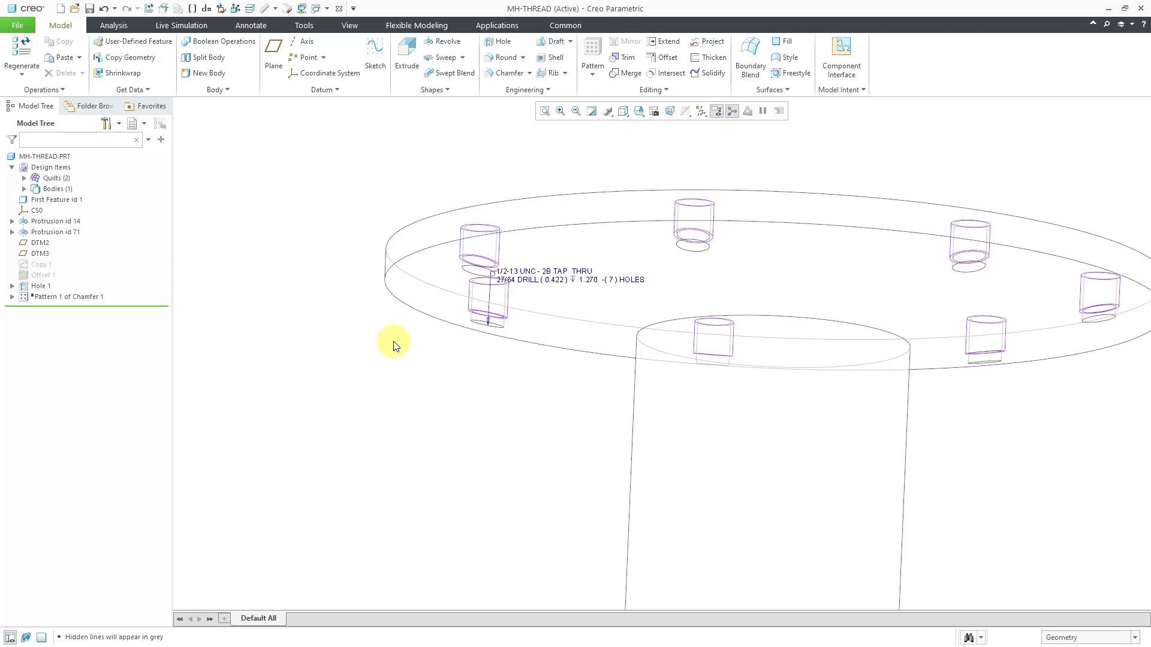
- Redefine Hole 1 with its thread depth set to Through Thread
{"action": "left_click", "coordinate": [42, 285]}
{"action": "left_click", "coordinate": [69, 220]}
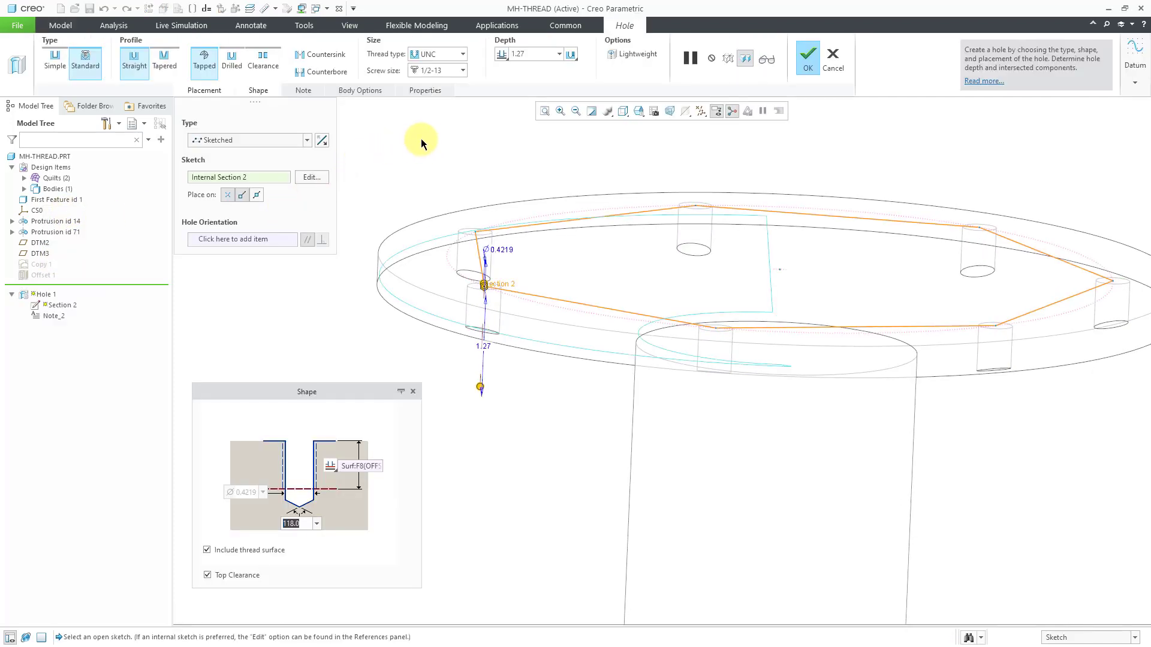
{"action": "left_click", "coordinate": [330, 466]}
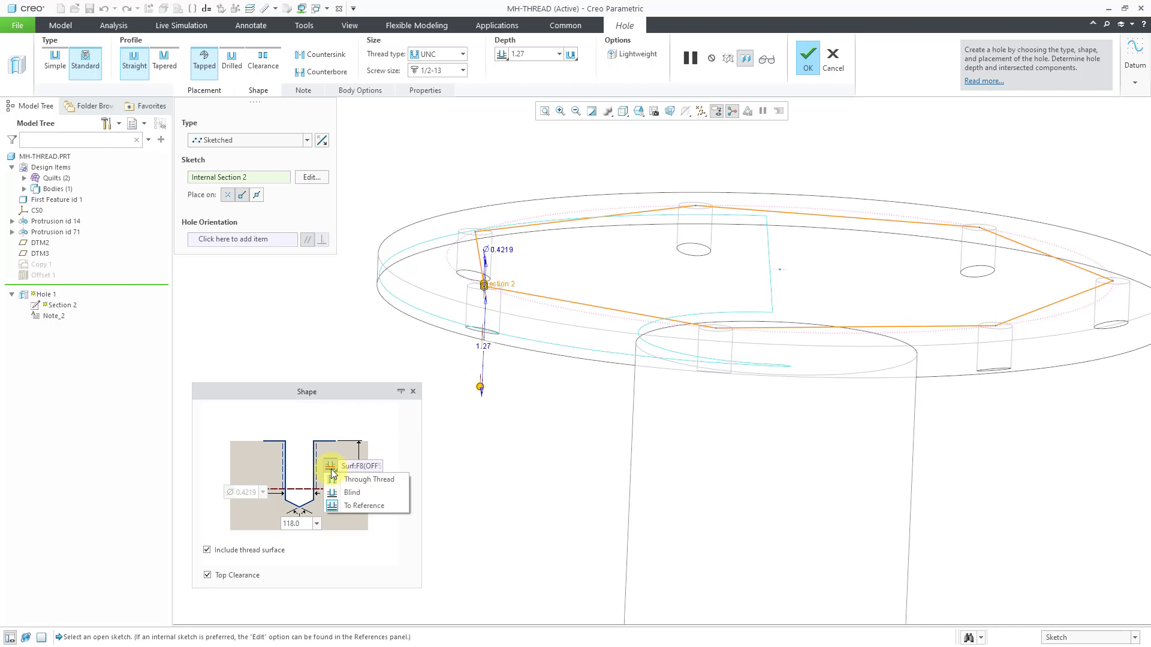
{"action": "left_click", "coordinate": [379, 480]}
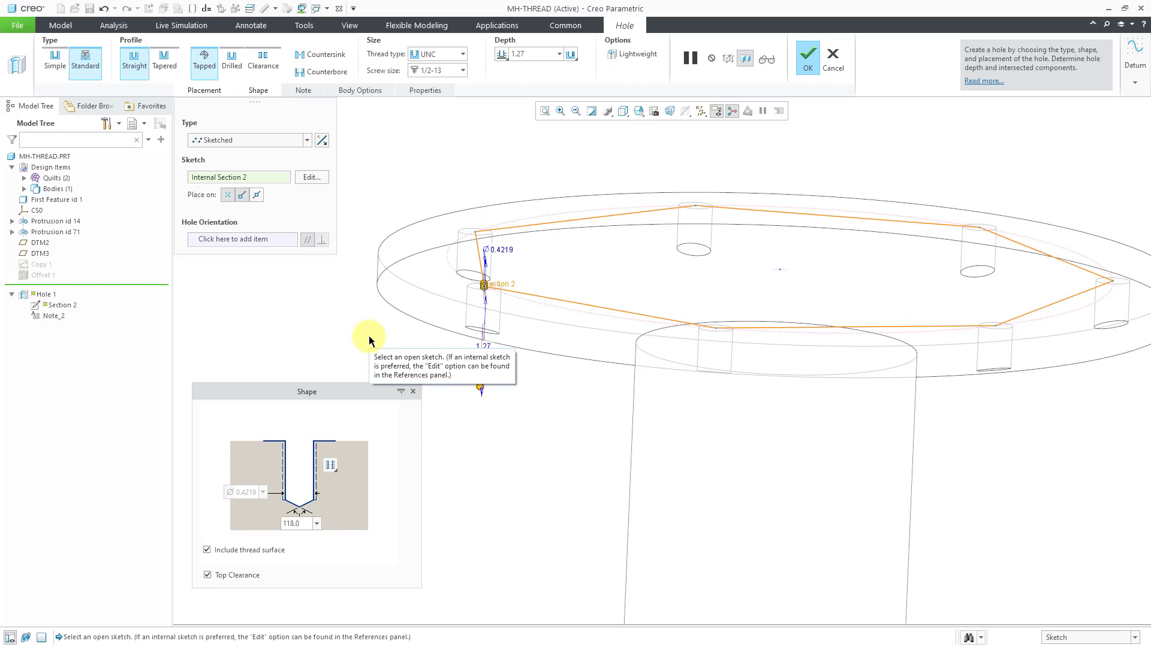
{"action": "left_click", "coordinate": [805, 60]}
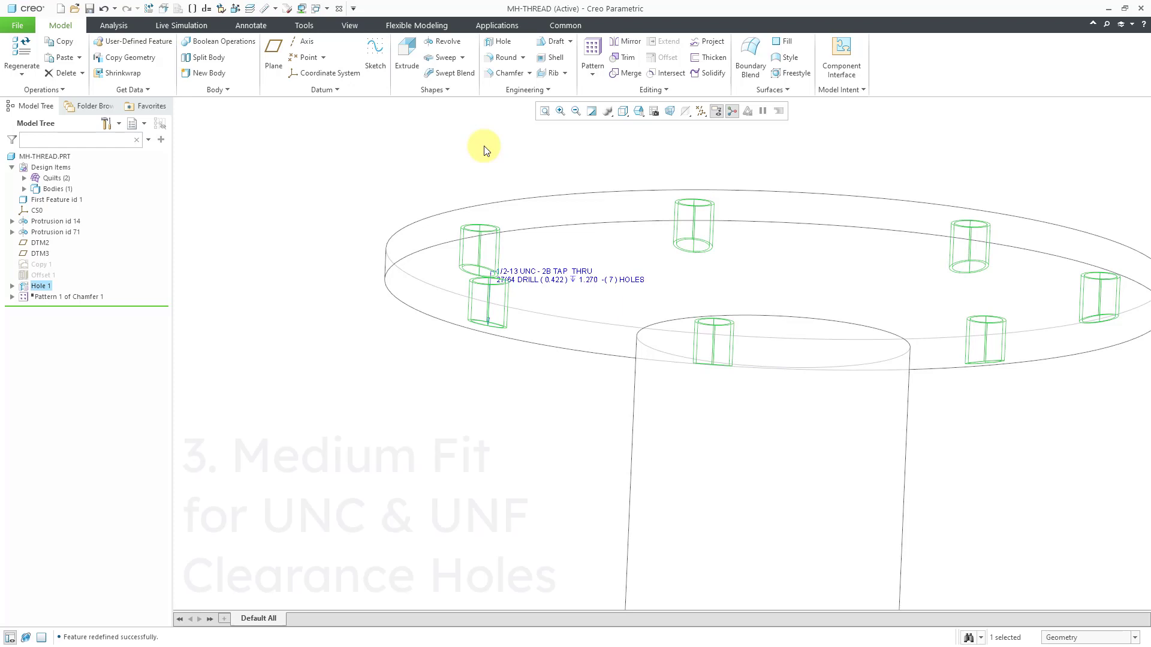
- Reopen Hole 1's definition, restore the Shading With Edges display, and change the thread type to UNF
{"action": "right_click", "coordinate": [484, 150]}
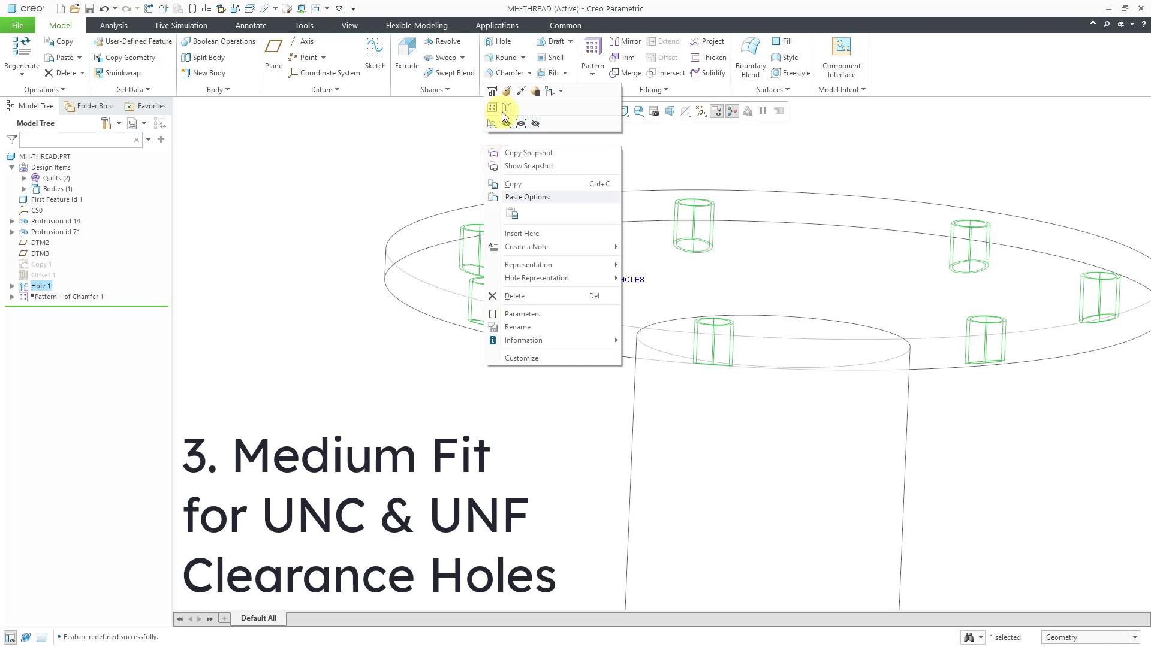
{"action": "left_click", "coordinate": [509, 92]}
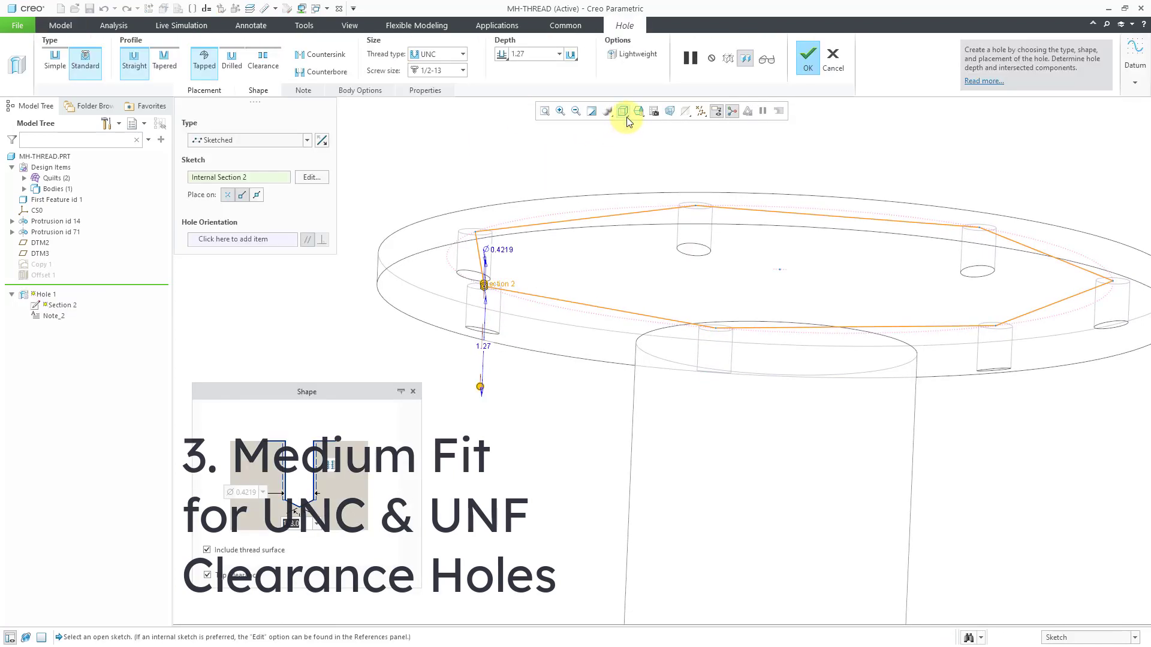
{"action": "left_click", "coordinate": [622, 111]}
{"action": "left_click", "coordinate": [648, 138]}
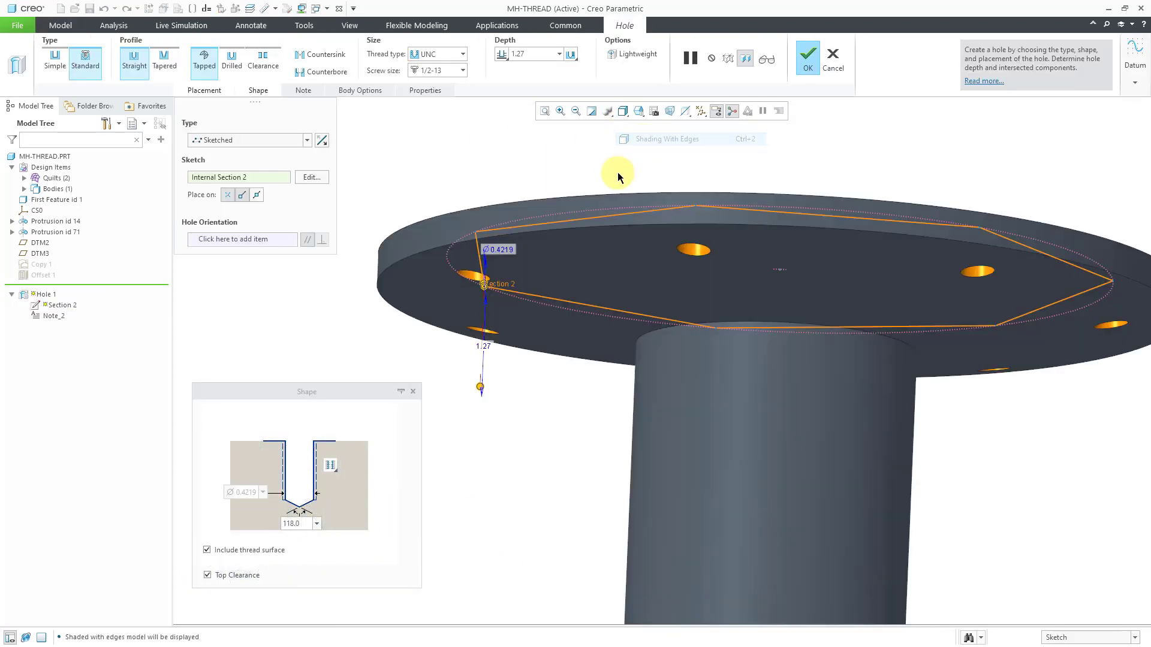
{"action": "middle_click_drag", "start_coordinate": [562, 239], "coordinate": [574, 262]}
{"action": "left_click", "coordinate": [463, 54]}
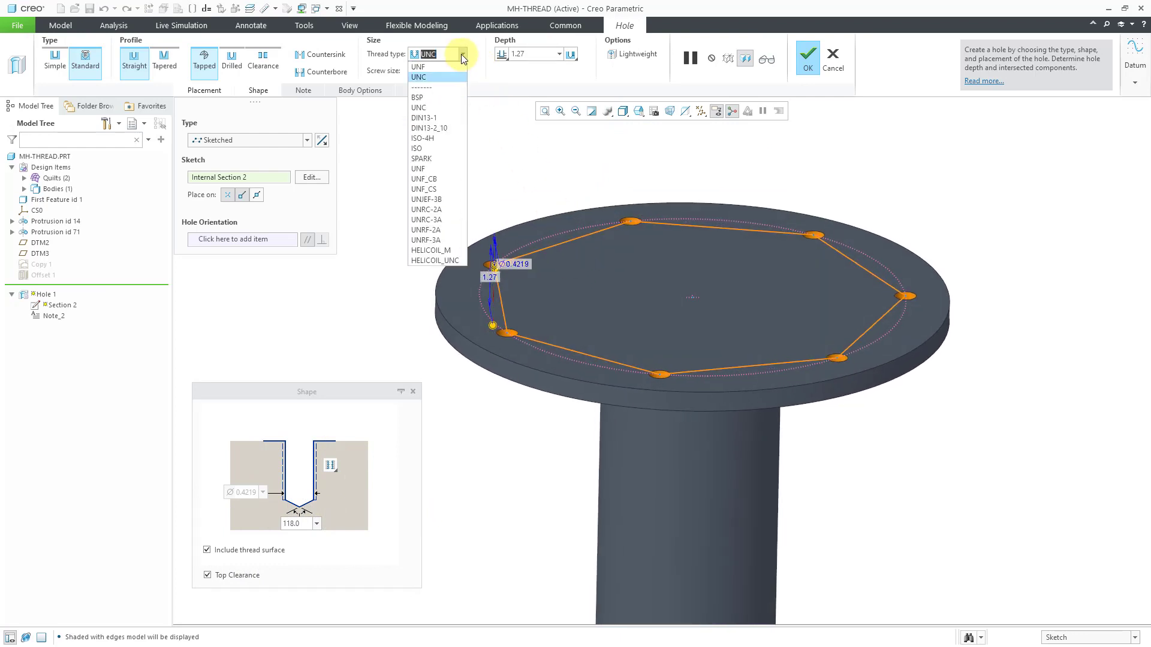
{"action": "left_click", "coordinate": [450, 171]}
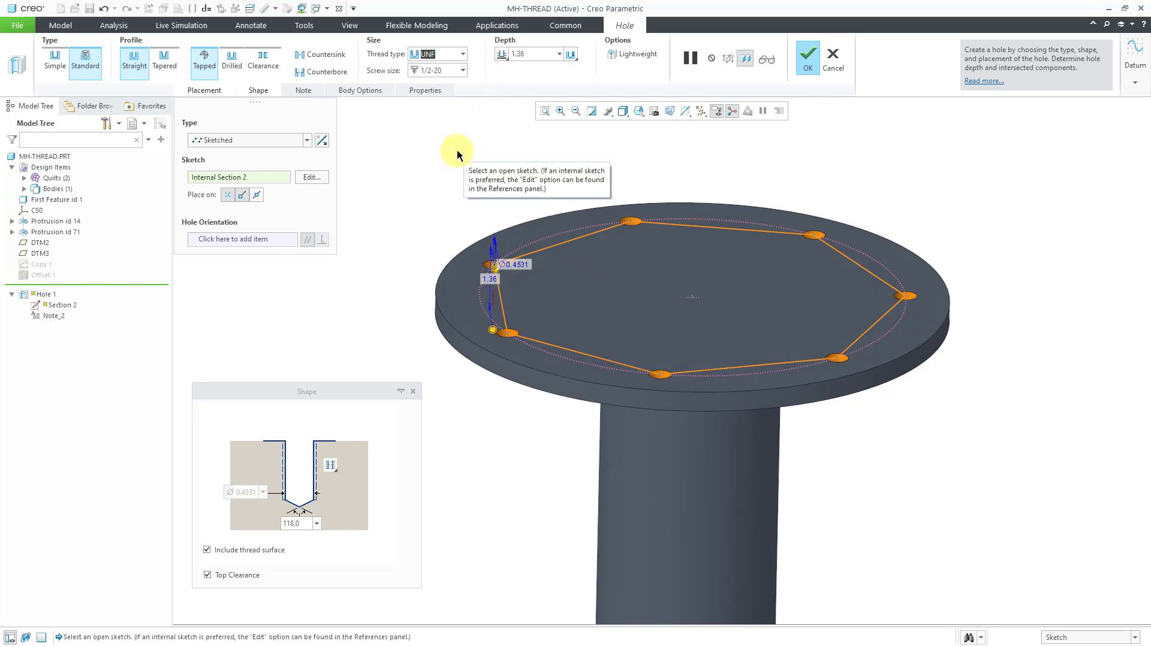
- Make the flange holes Clearance holes with screw size 1/4-28 and Medium Fit, and accept the hole
{"action": "left_click", "coordinate": [264, 63]}
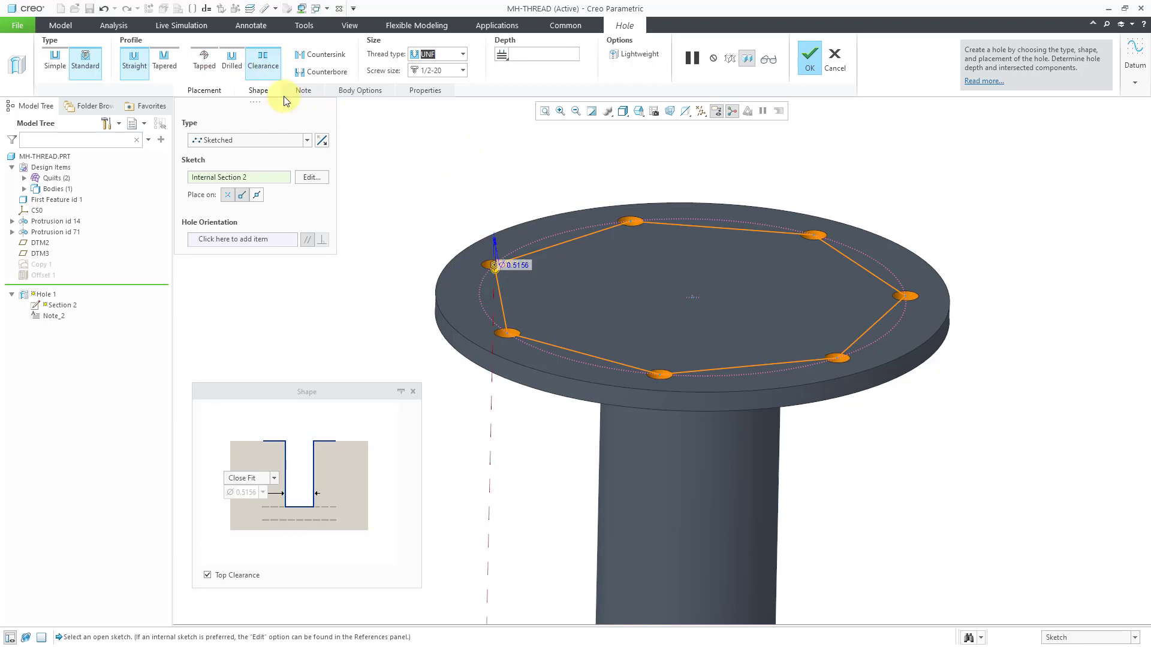
{"action": "left_click", "coordinate": [274, 478]}
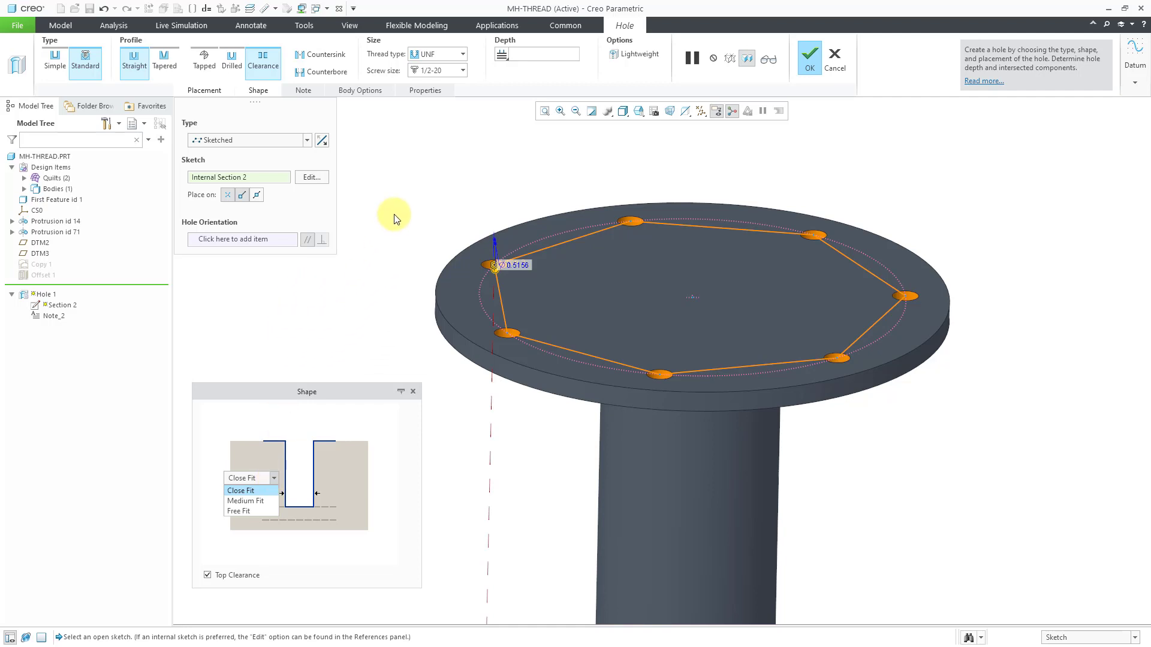
{"action": "left_click", "coordinate": [441, 169]}
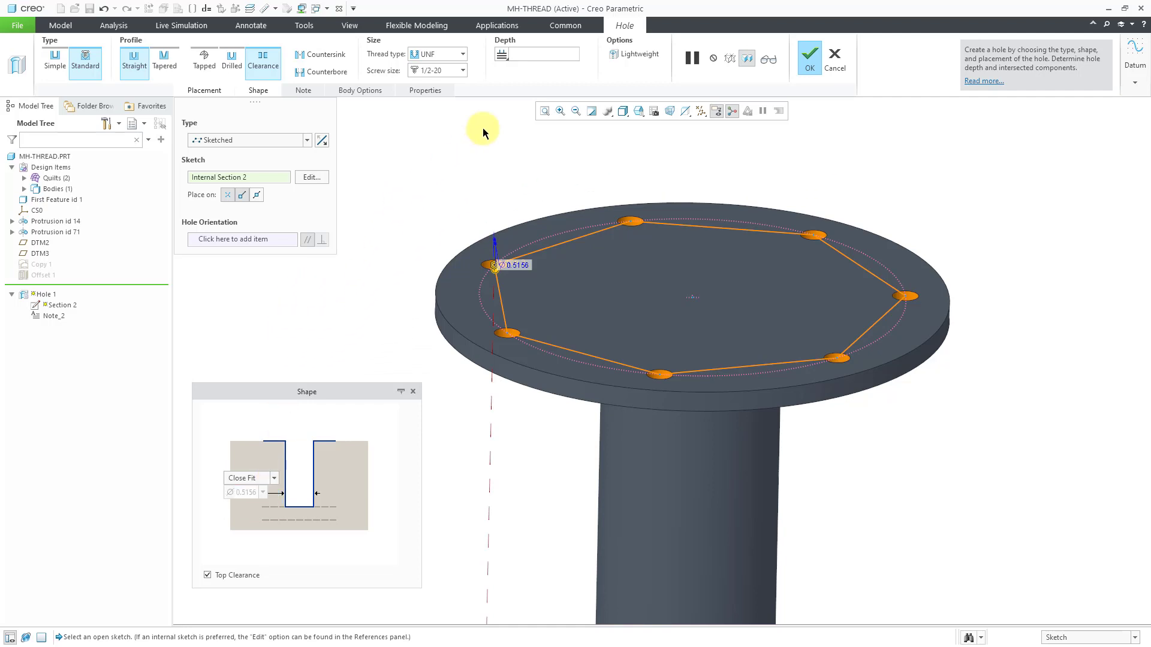
{"action": "left_click", "coordinate": [463, 70]}
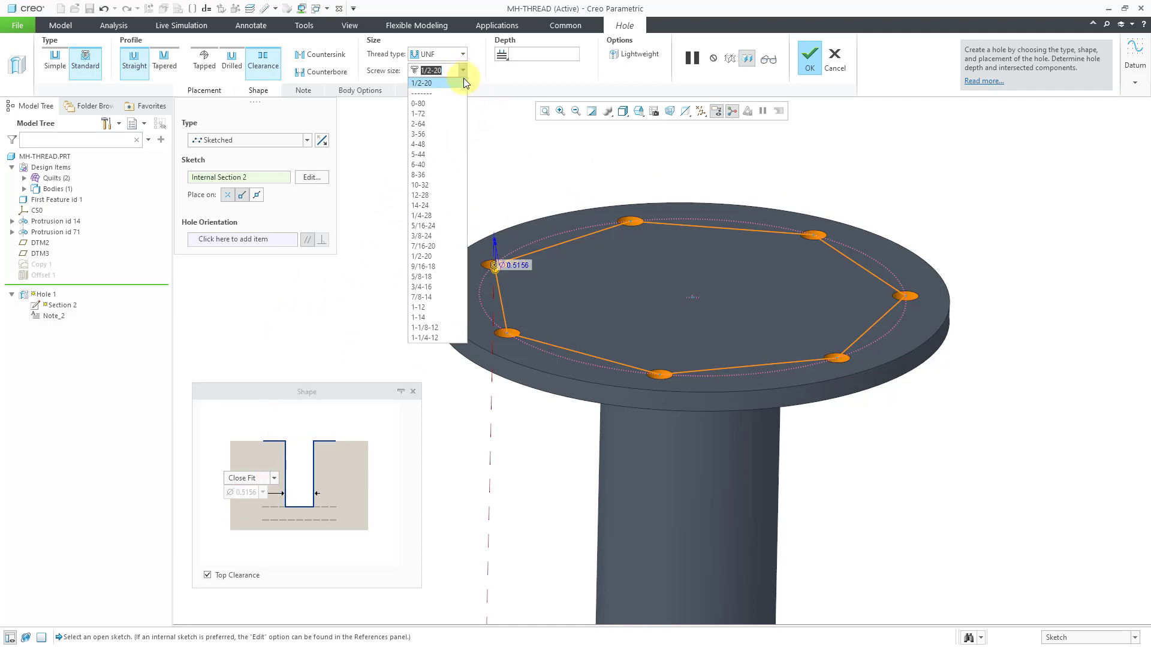
{"action": "left_click", "coordinate": [433, 213]}
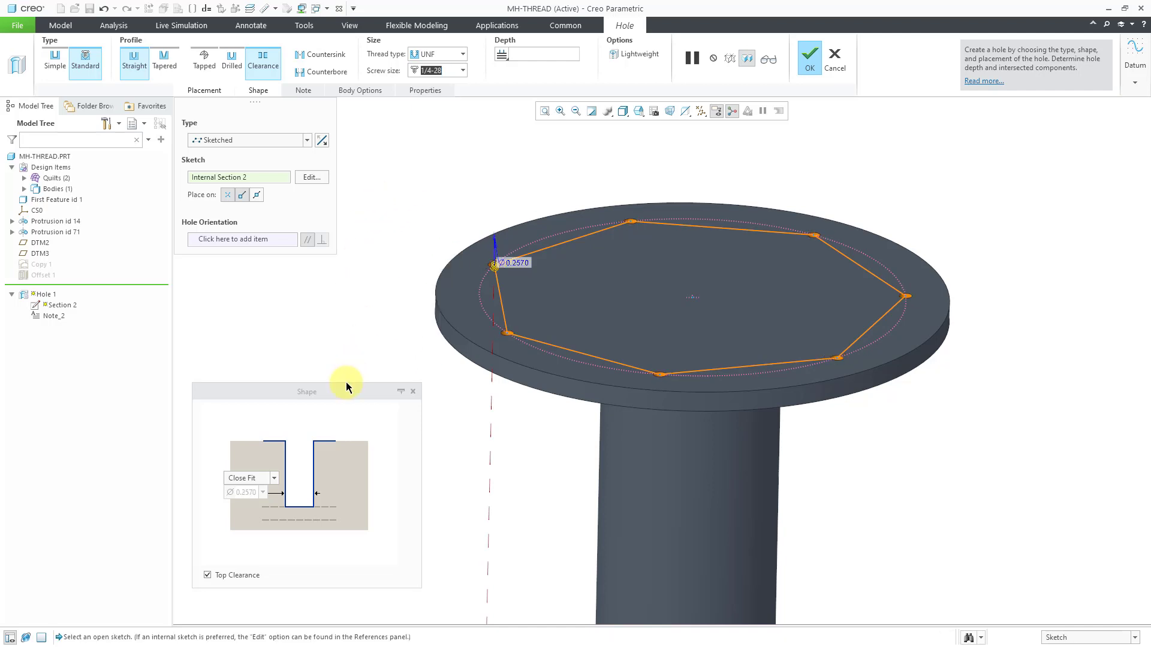
{"action": "left_click", "coordinate": [275, 480]}
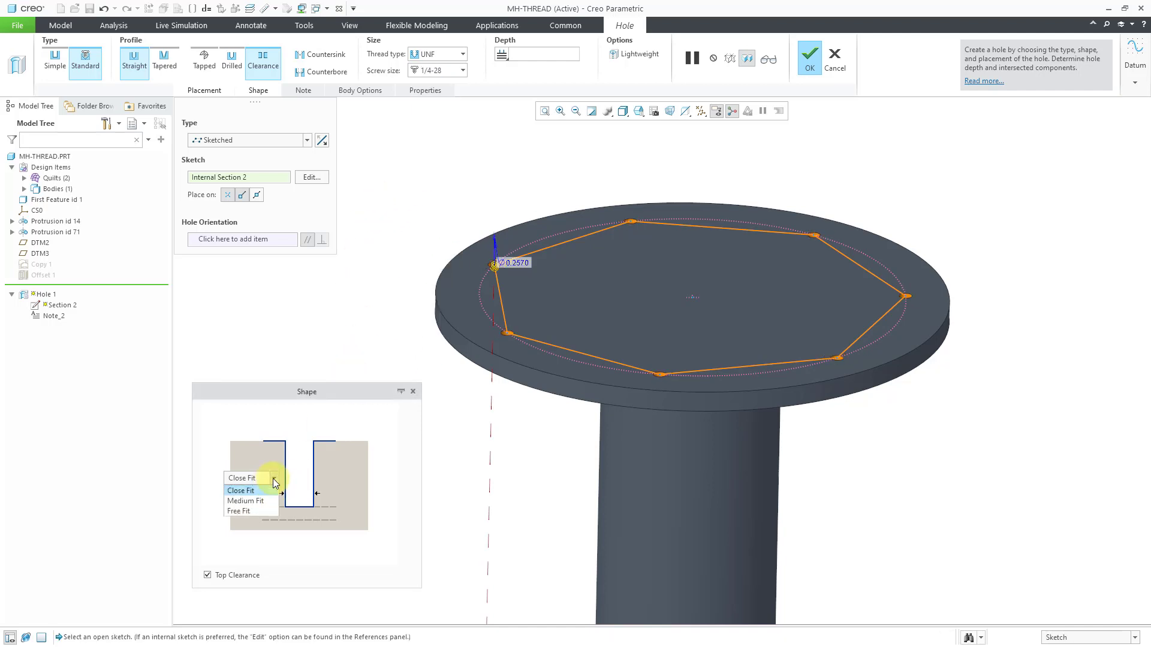
{"action": "left_click", "coordinate": [267, 500]}
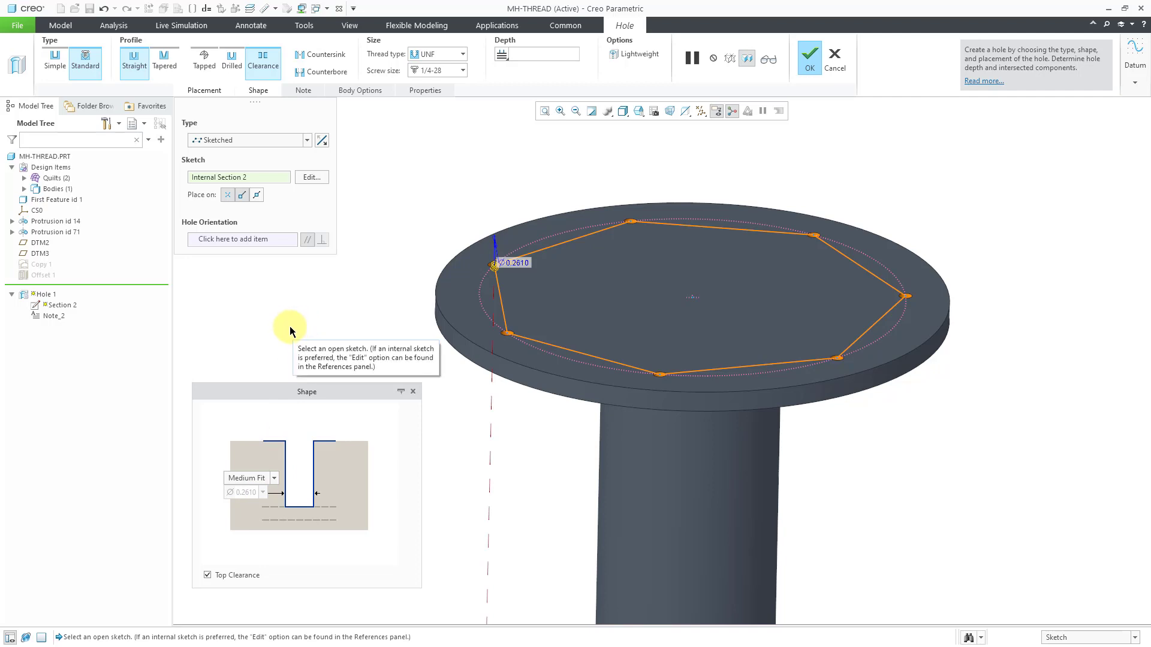
{"action": "left_click", "coordinate": [809, 63]}
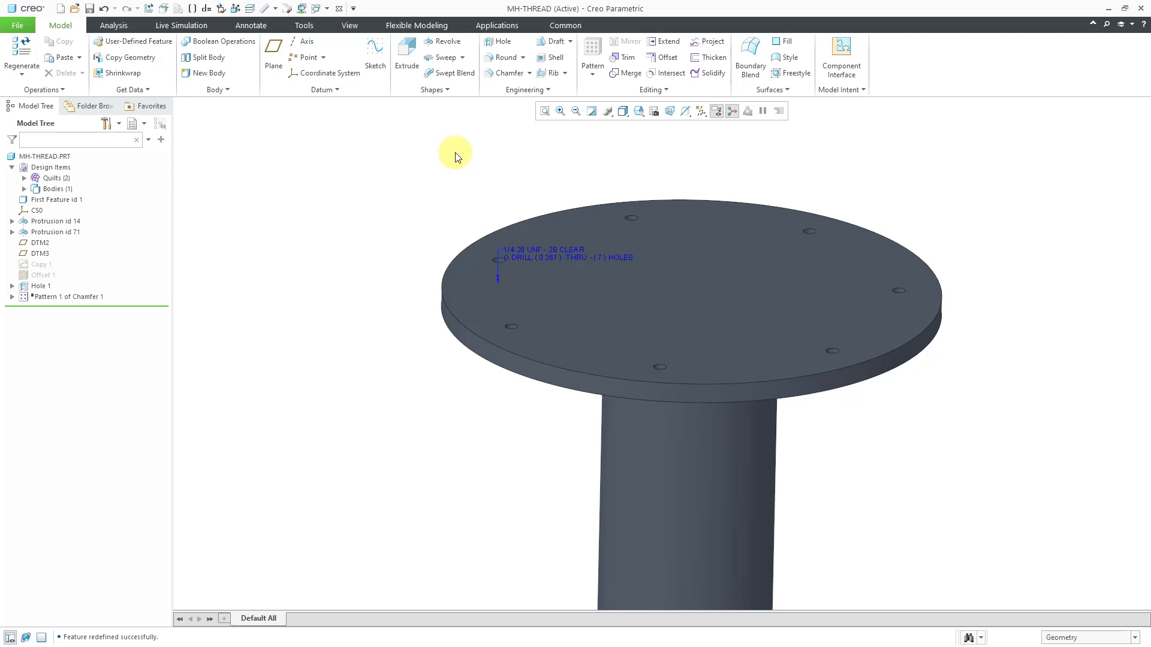
- Switch to the text editor and examine the clearance drill columns in the UNC.hol hole table
{"action": "key", "text": "alt+Tab"}
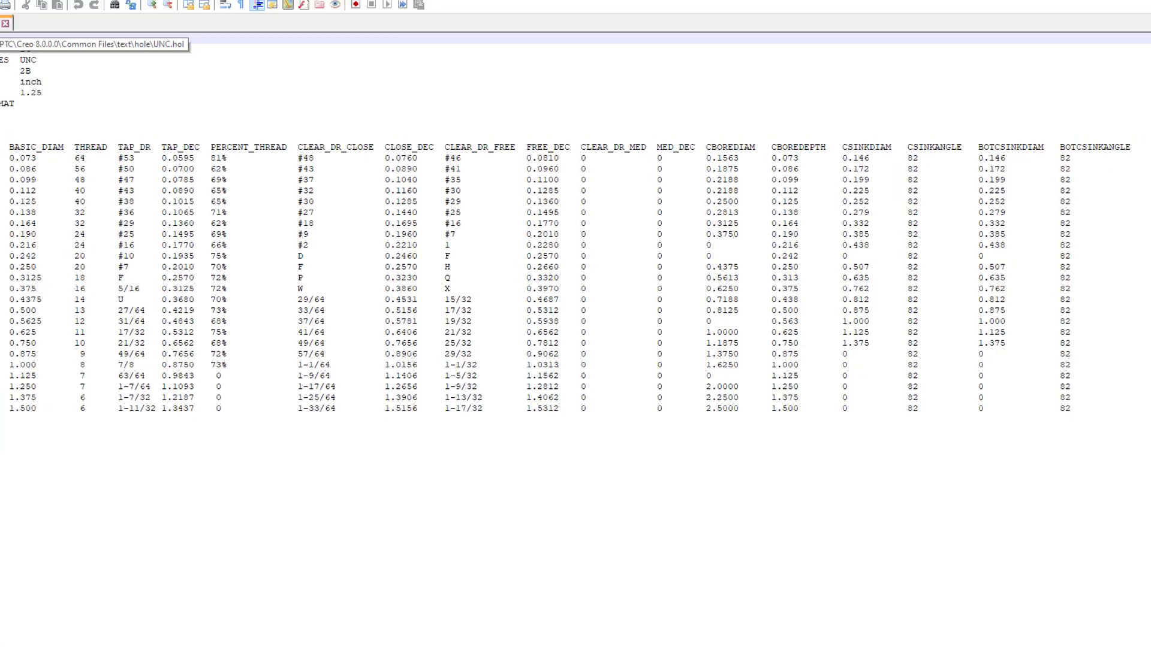
{"action": "left_click", "coordinate": [24, 49]}
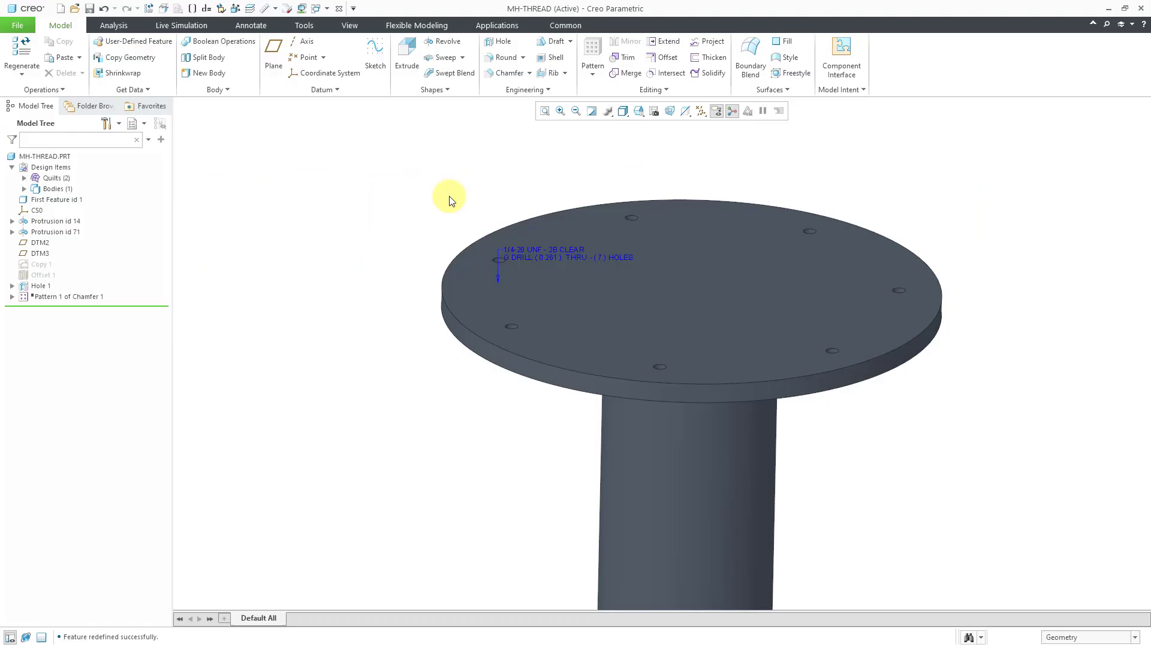
- Set the diameter of the circle sketched on the opposite, undrilled flange's end face to 8 and finish the sketch
{"action": "scroll", "coordinate": [447, 198], "scroll_direction": "down", "scroll_amount": 5}
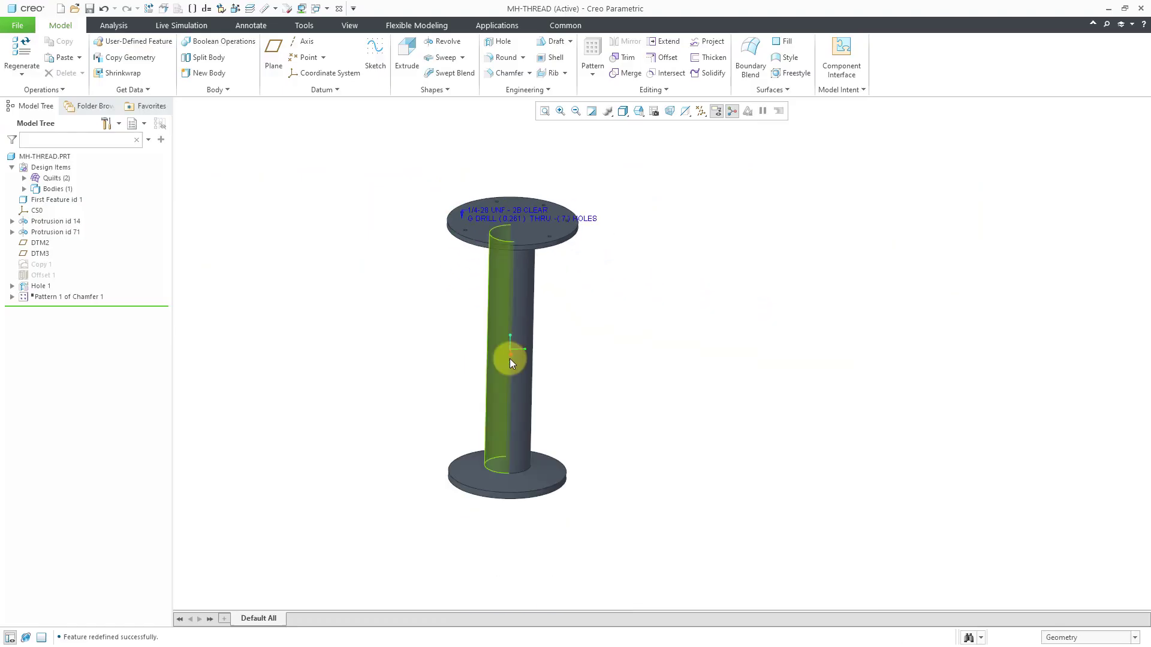
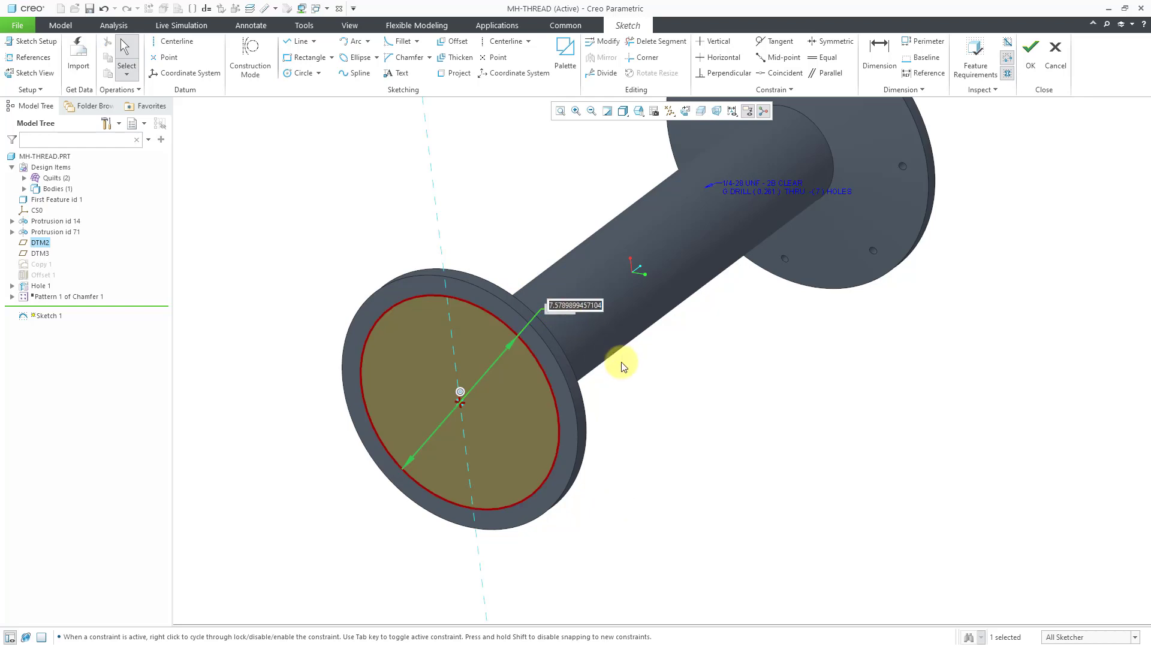
{"action": "type", "text": "8"}
{"action": "key", "text": "Return"}
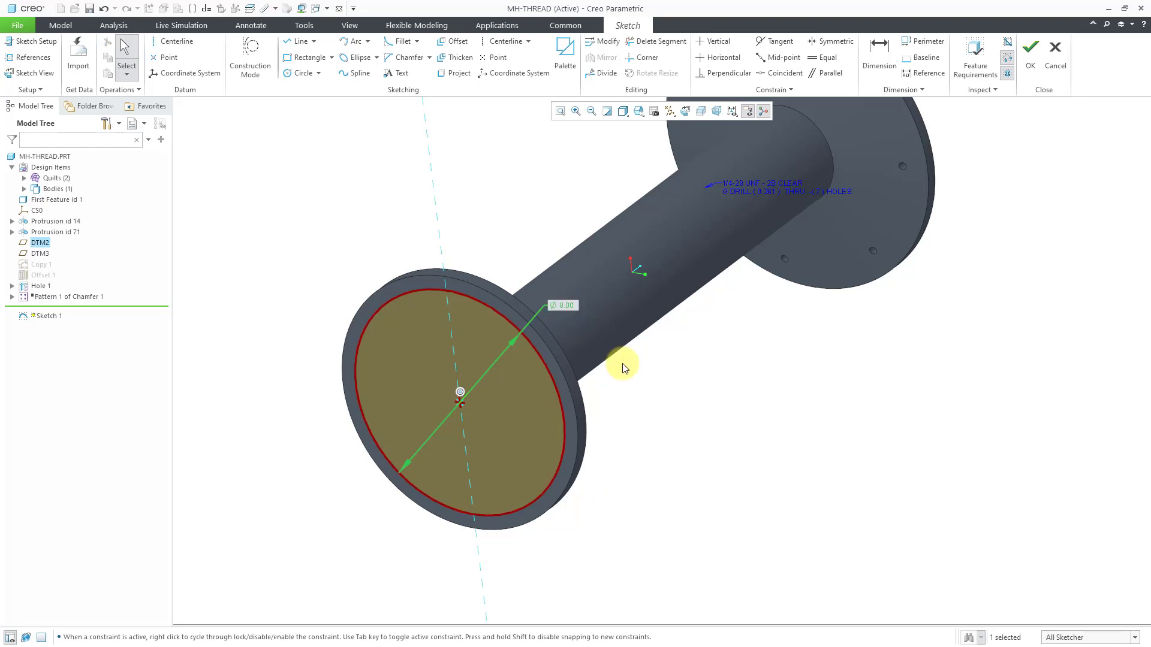
{"action": "right_click", "coordinate": [622, 367]}
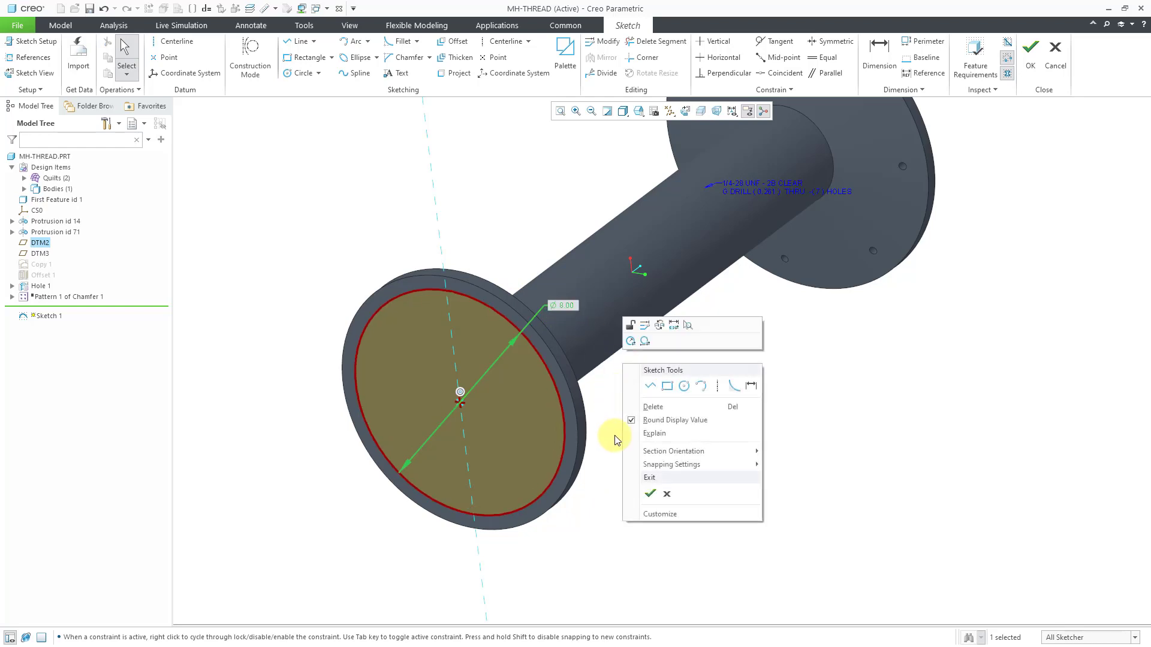
{"action": "left_click", "coordinate": [650, 495]}
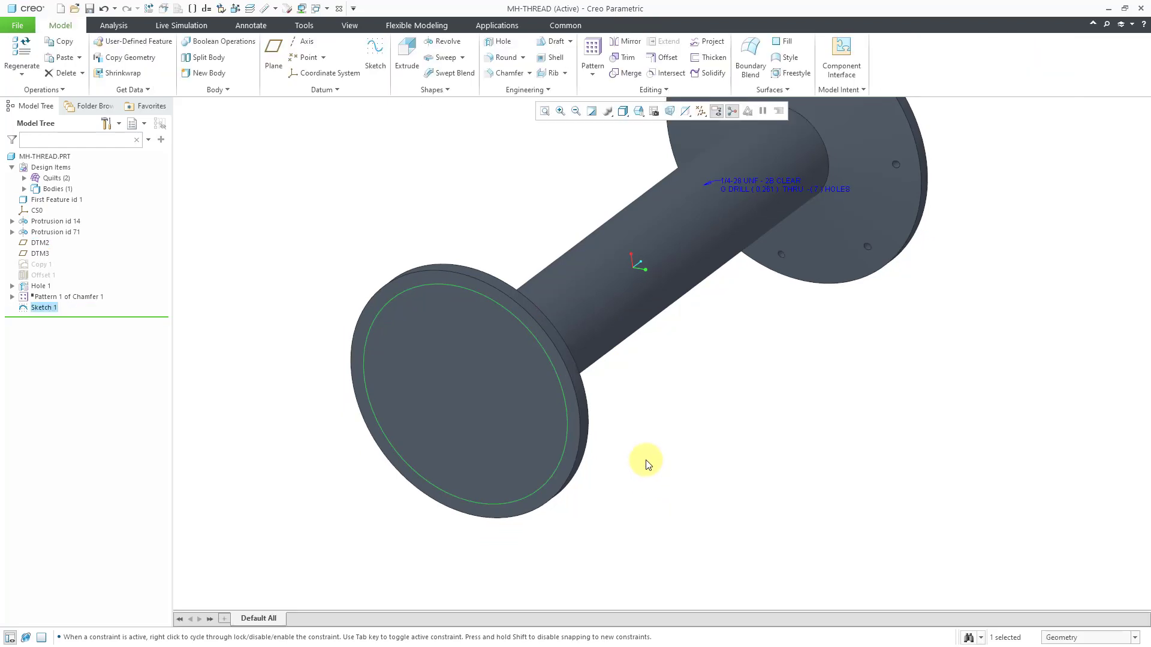
{"action": "left_click", "coordinate": [451, 219]}
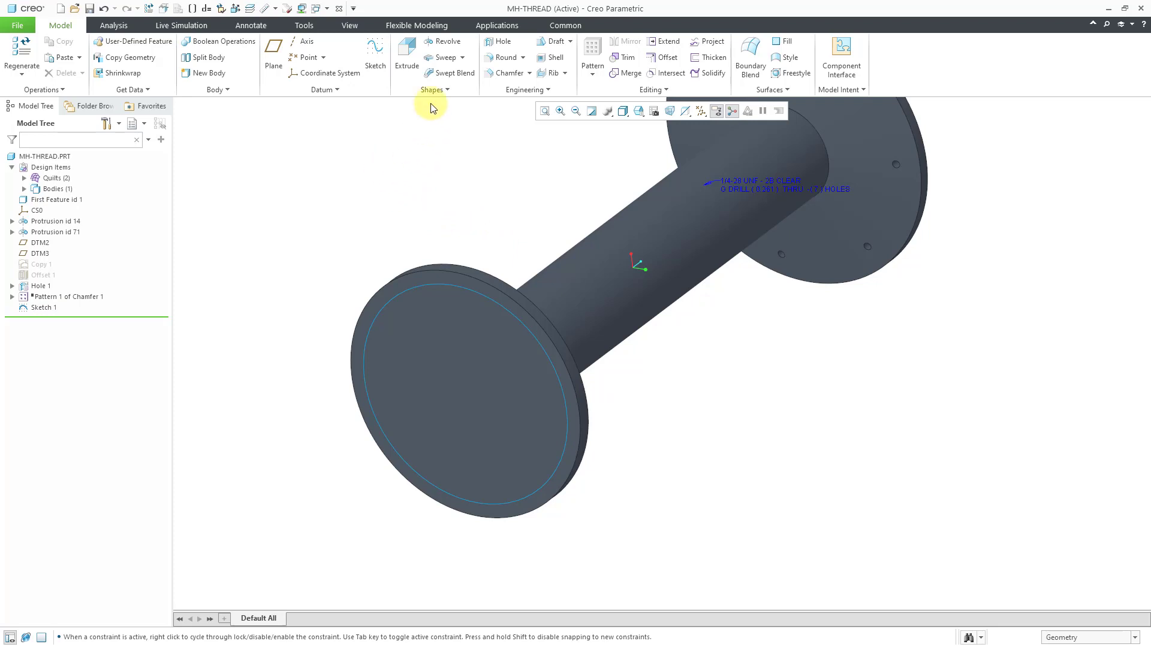
- Start a simple linear hole on that flange's end face, using datum planes DTM2 and DTM3 as offset references
{"action": "left_click", "coordinate": [500, 42]}
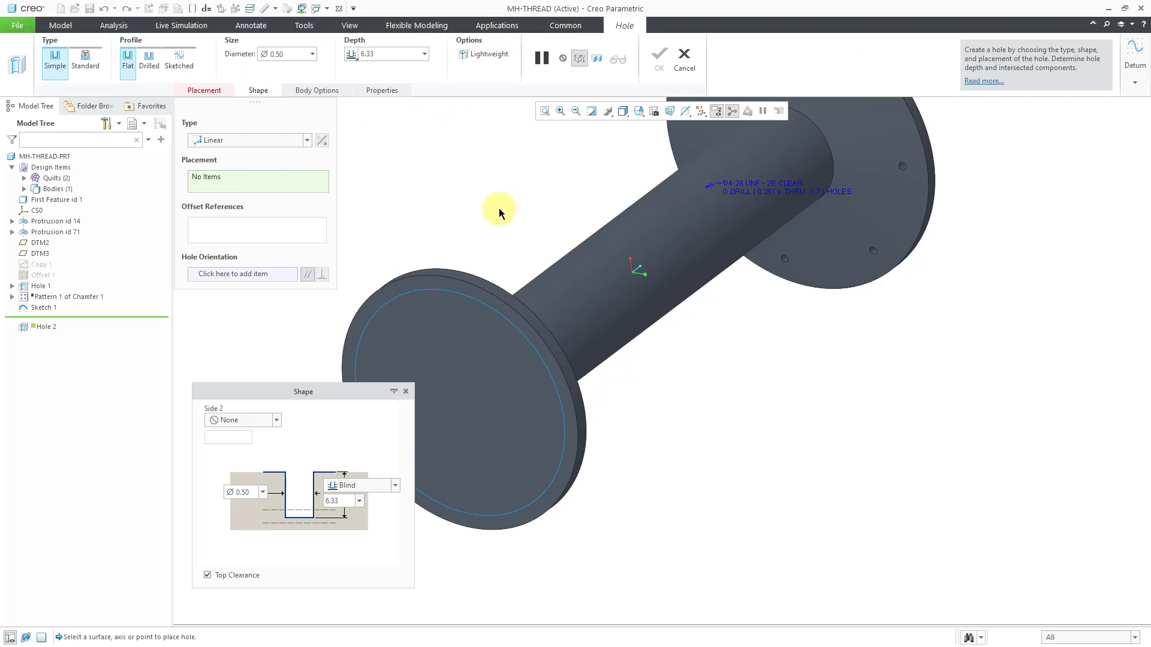
{"action": "middle_click_drag", "start_coordinate": [500, 206], "coordinate": [585, 180], "text": "shift"}
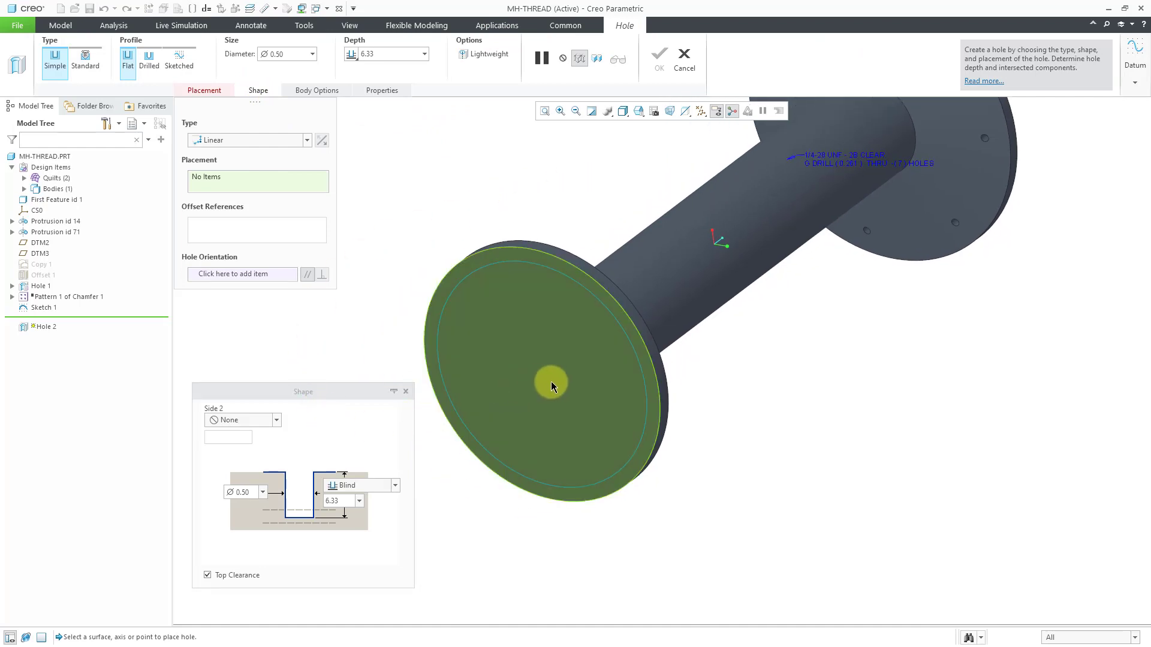
{"action": "left_click", "coordinate": [534, 375]}
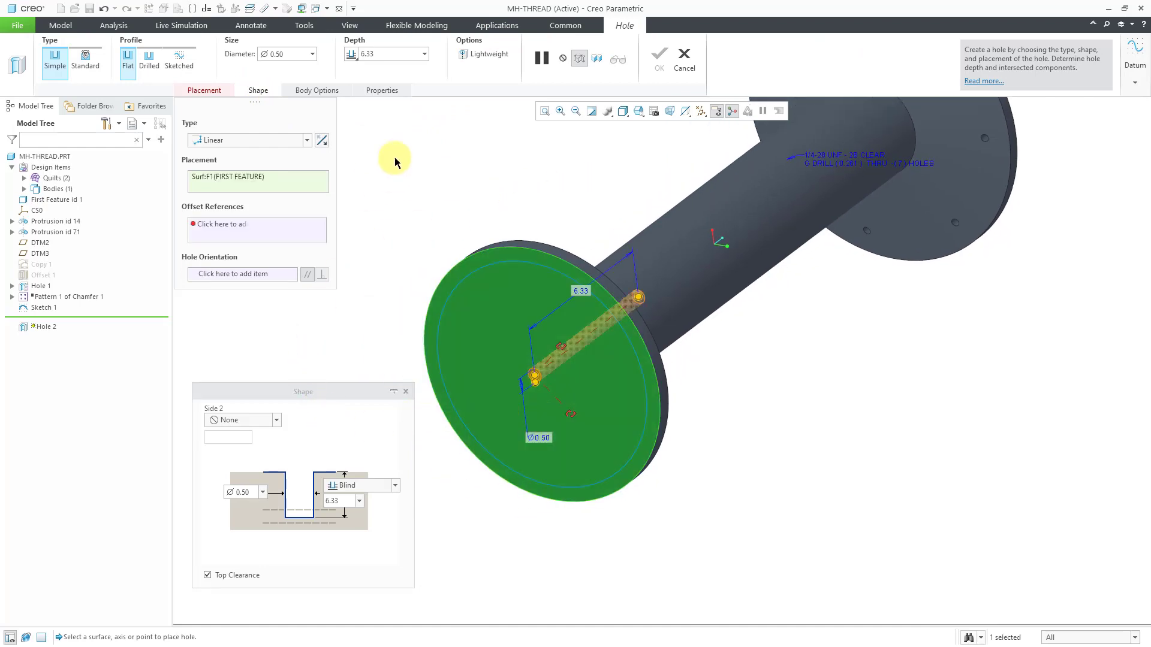
{"action": "right_click", "coordinate": [408, 170]}
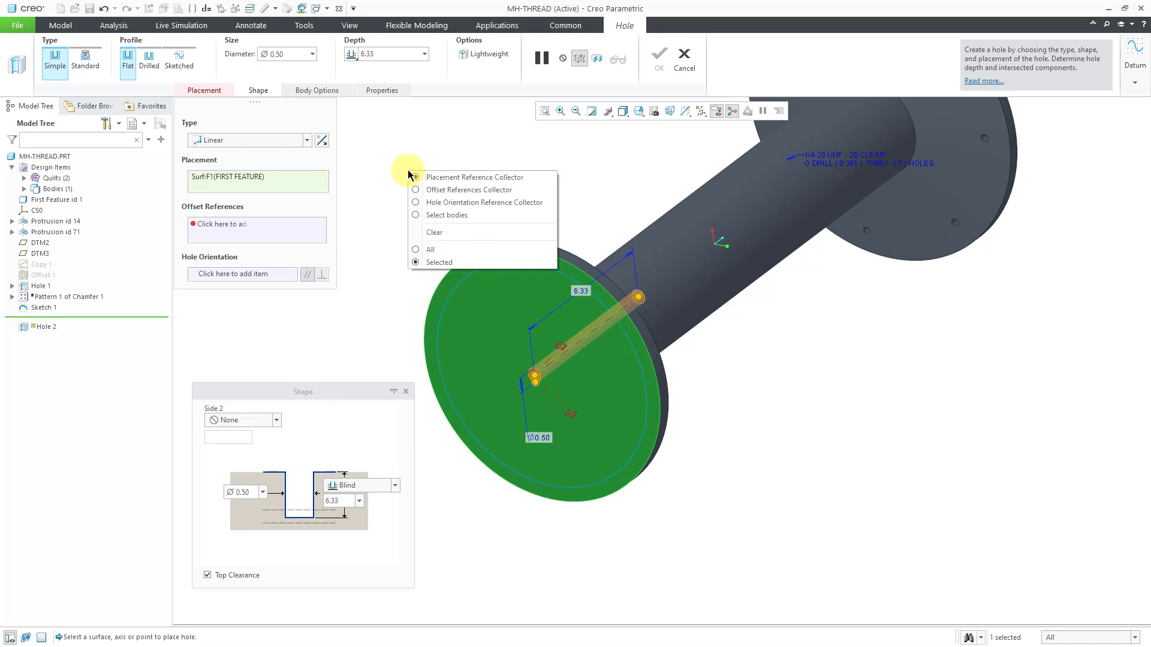
{"action": "left_click", "coordinate": [443, 188]}
{"action": "left_click", "coordinate": [40, 243]}
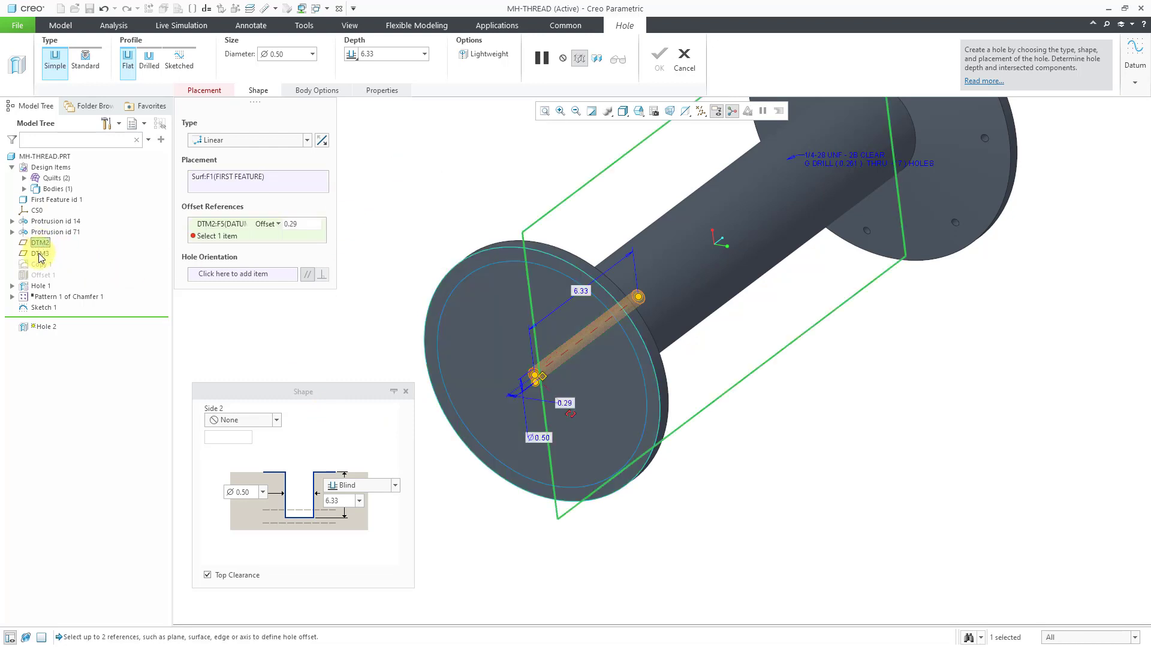
{"action": "left_click", "coordinate": [41, 253], "text": "ctrl"}
- Set the hole's offsets from DTM2 and DTM3 both to 0
{"action": "left_click", "coordinate": [310, 223]}
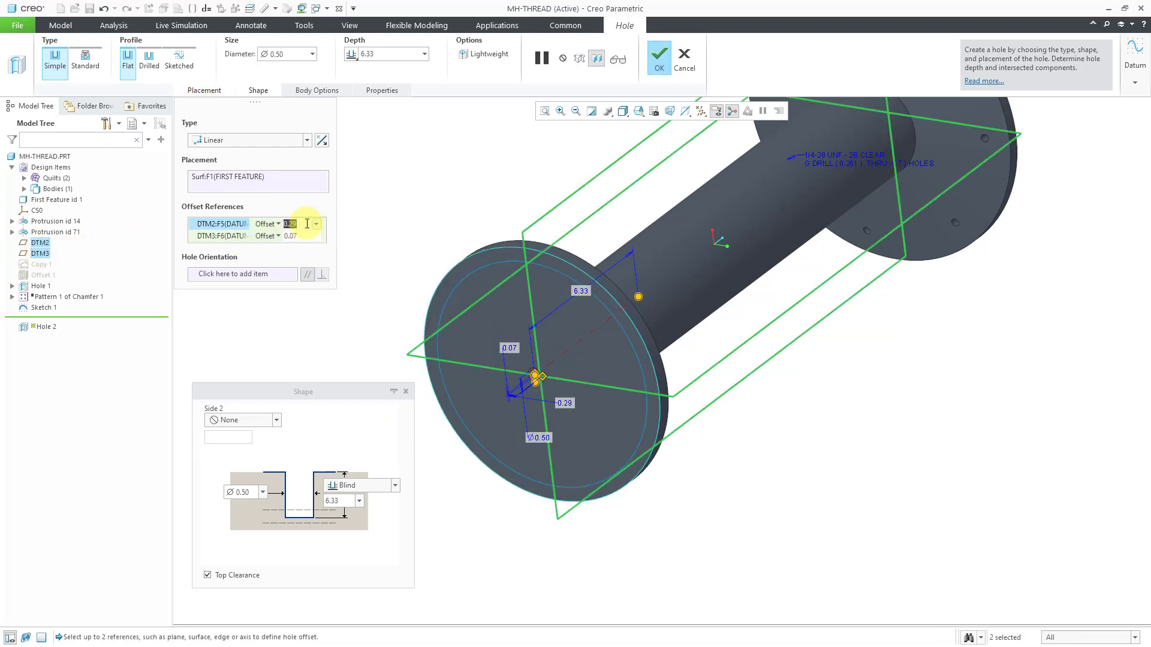
{"action": "type", "text": "0"}
{"action": "key", "text": "Return"}
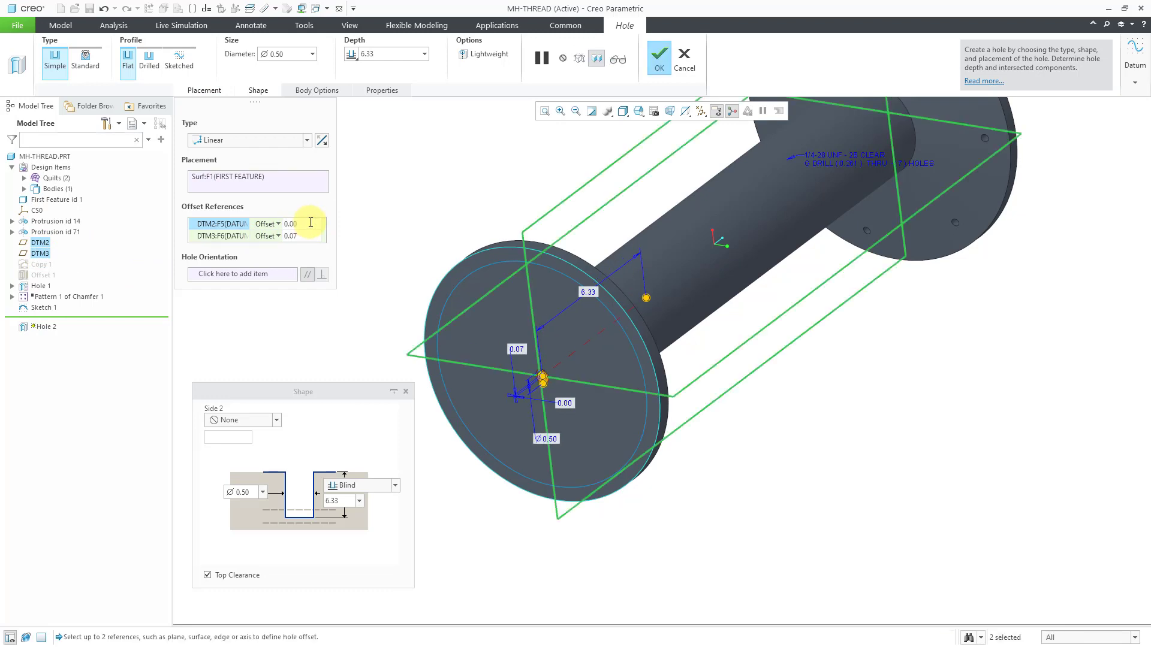
{"action": "left_click", "coordinate": [294, 237]}
{"action": "type", "text": "0"}
{"action": "key", "text": "Return"}
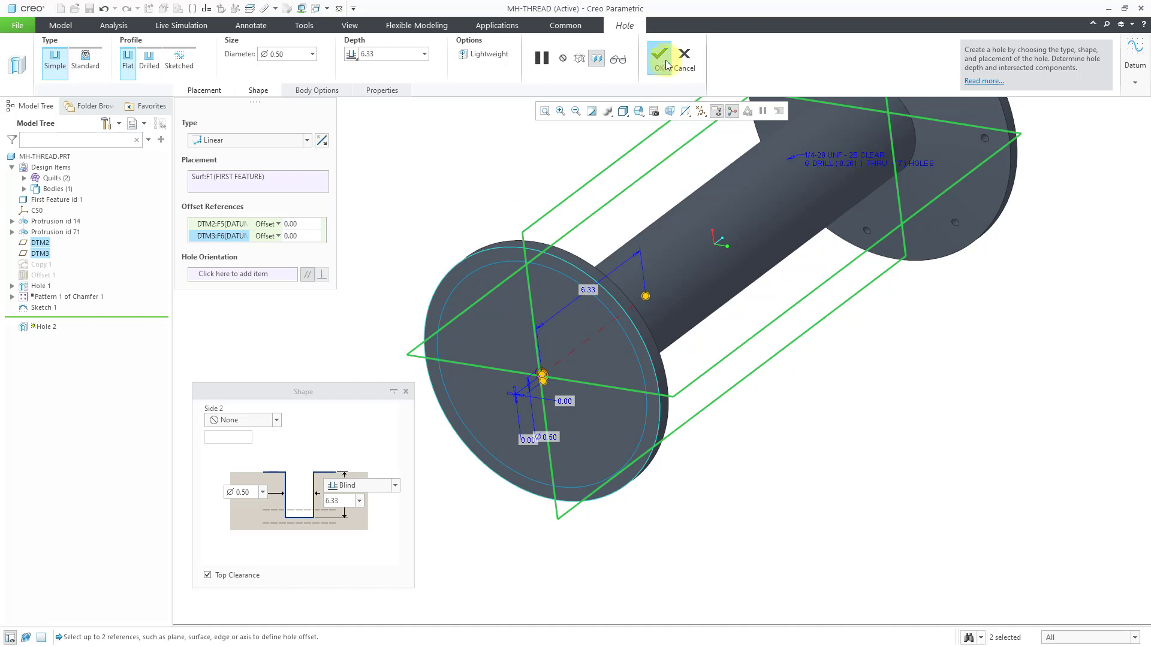
- Set the simple hole's blind depth to 1 and accept it
{"action": "left_click", "coordinate": [427, 54]}
{"action": "type", "text": "1"}
{"action": "key", "text": "Return"}
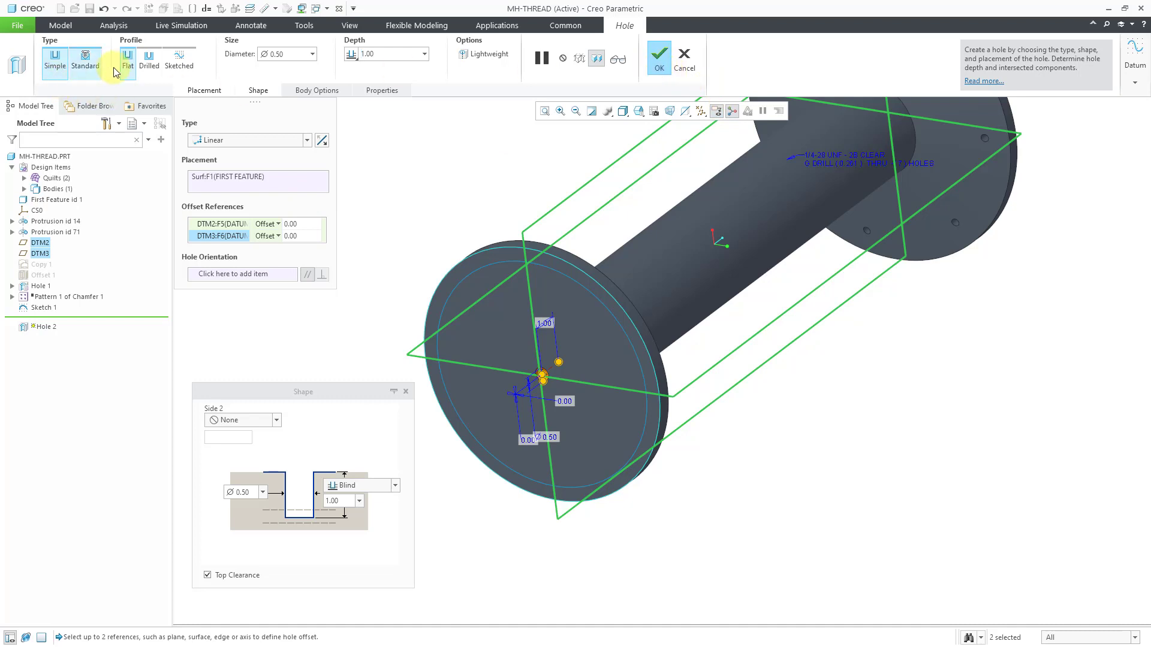
{"action": "left_click", "coordinate": [660, 61]}
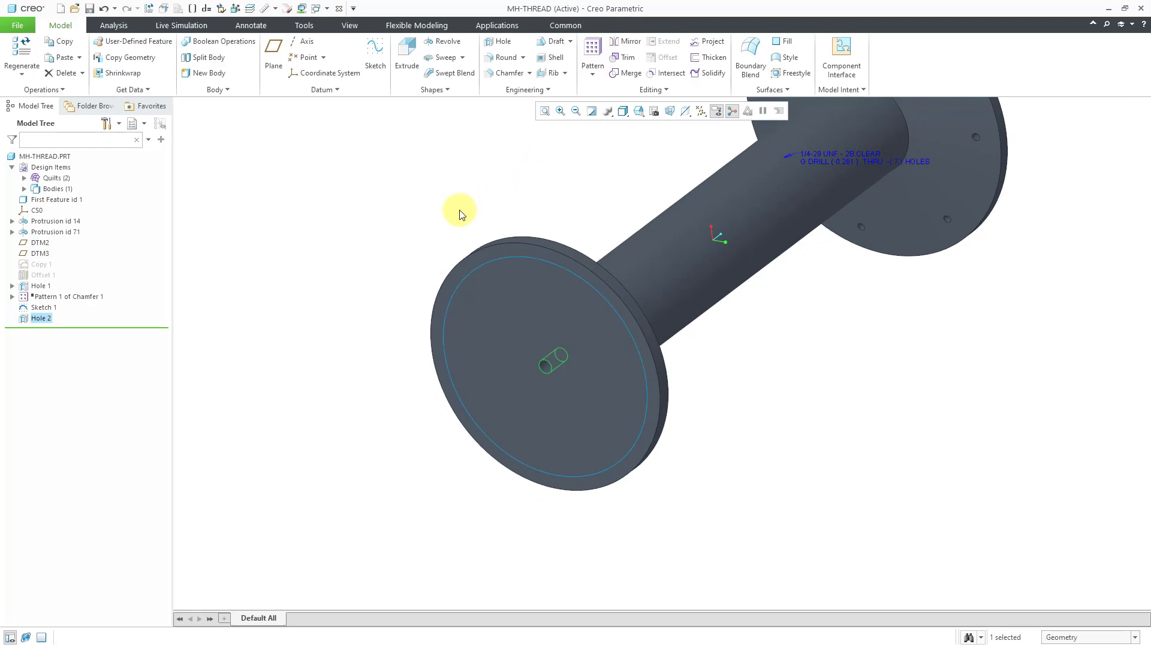
- Create a Fill pattern of the centre hole inside Sketch 1's circle, with a spacing of about 0.91
{"action": "left_click", "coordinate": [592, 57]}
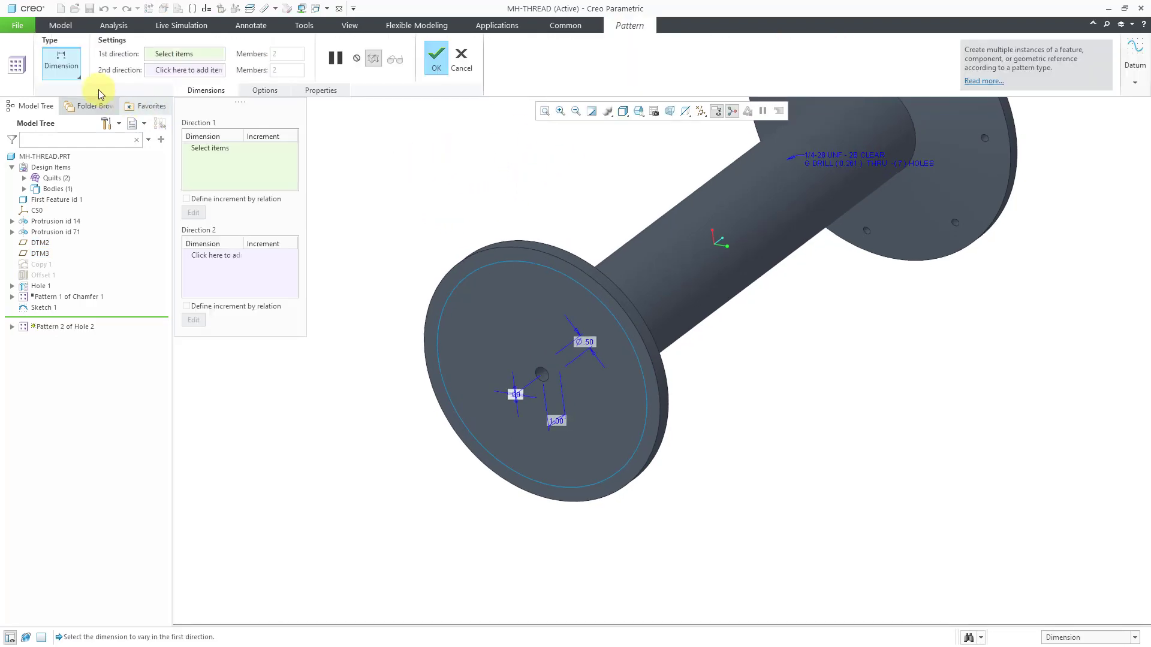
{"action": "left_click", "coordinate": [76, 75]}
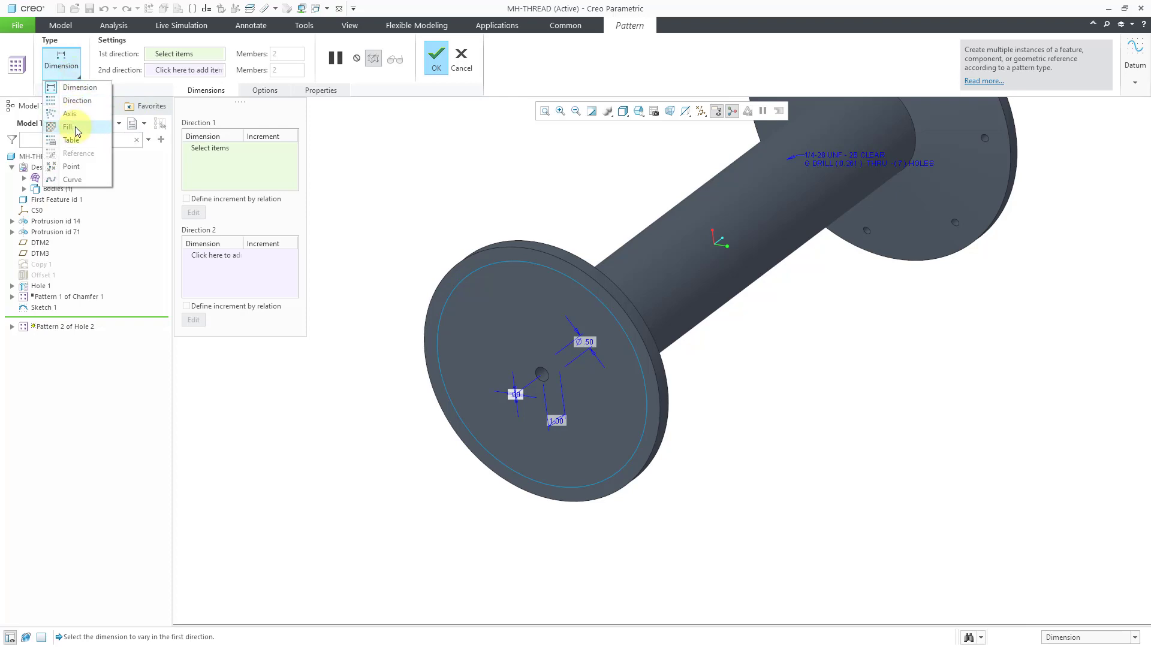
{"action": "left_click", "coordinate": [68, 127]}
{"action": "left_click", "coordinate": [500, 270]}
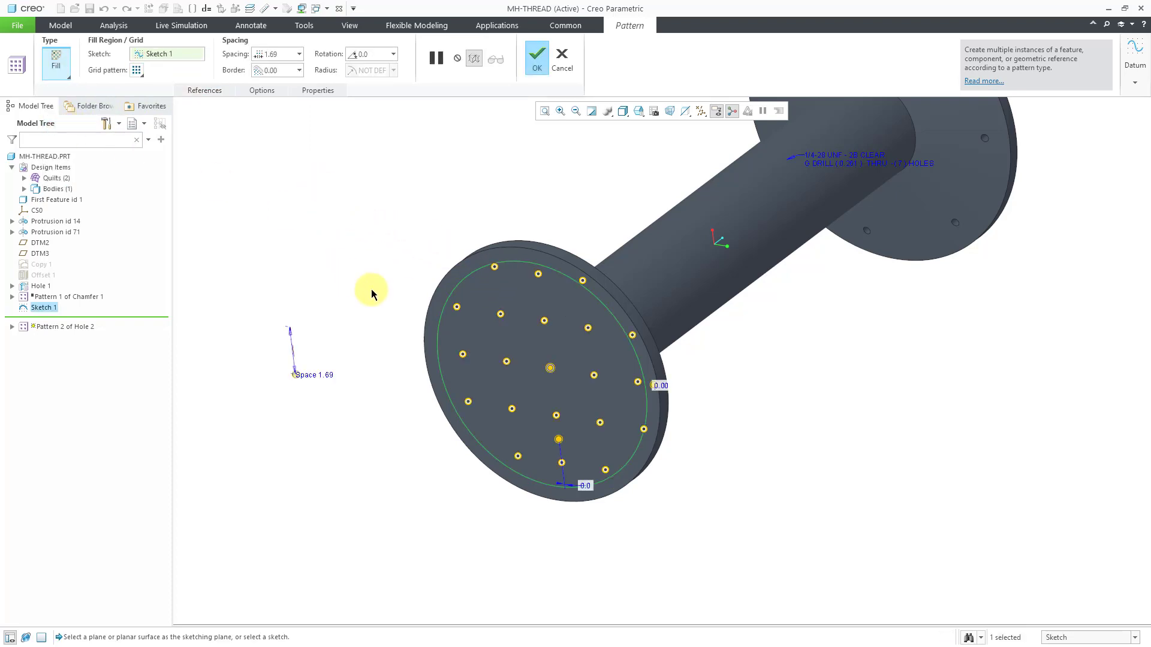
{"action": "middle_click_drag", "start_coordinate": [483, 318], "coordinate": [502, 323]}
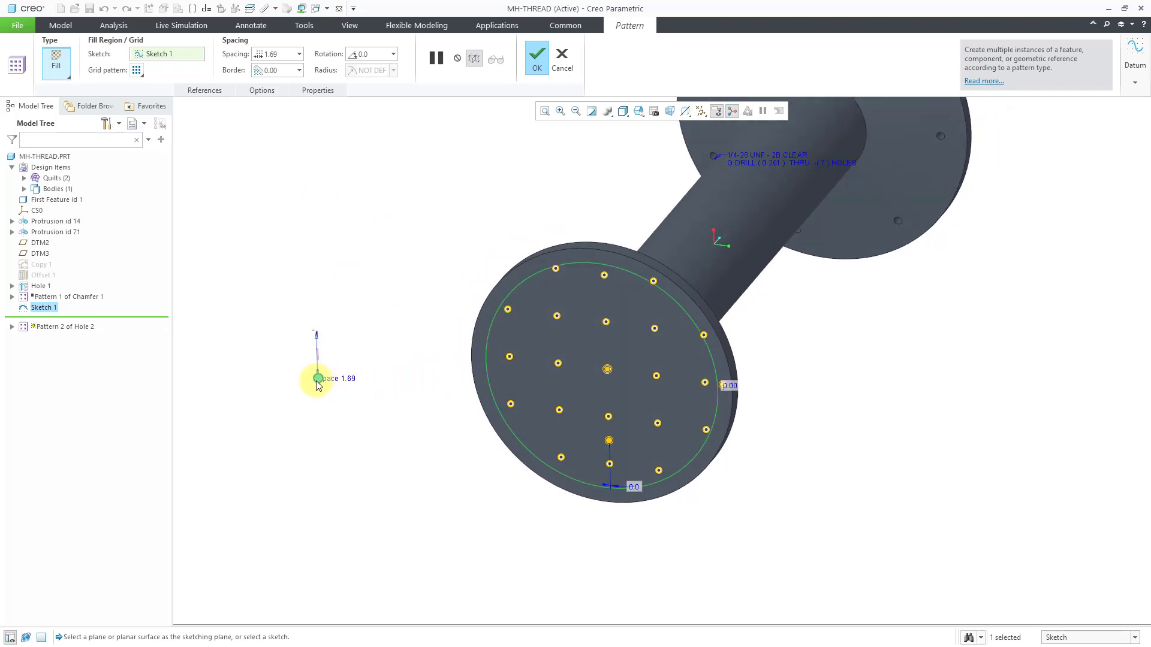
{"action": "left_click_drag", "start_coordinate": [317, 380], "coordinate": [318, 362]}
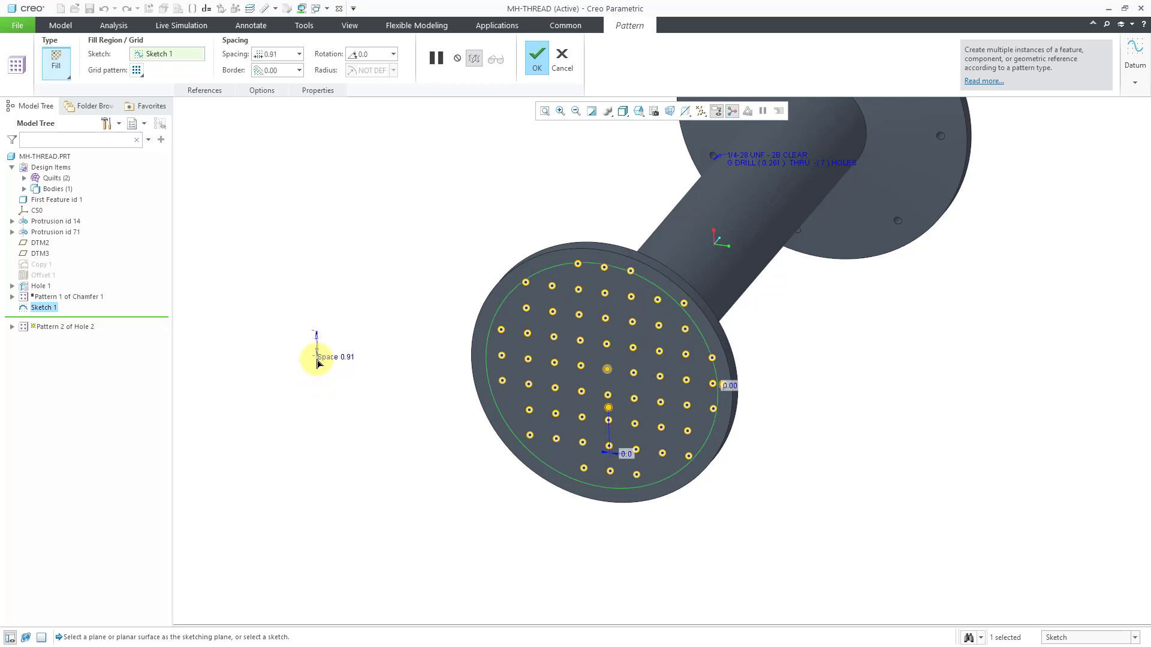
{"action": "middle_click", "coordinate": [385, 280]}
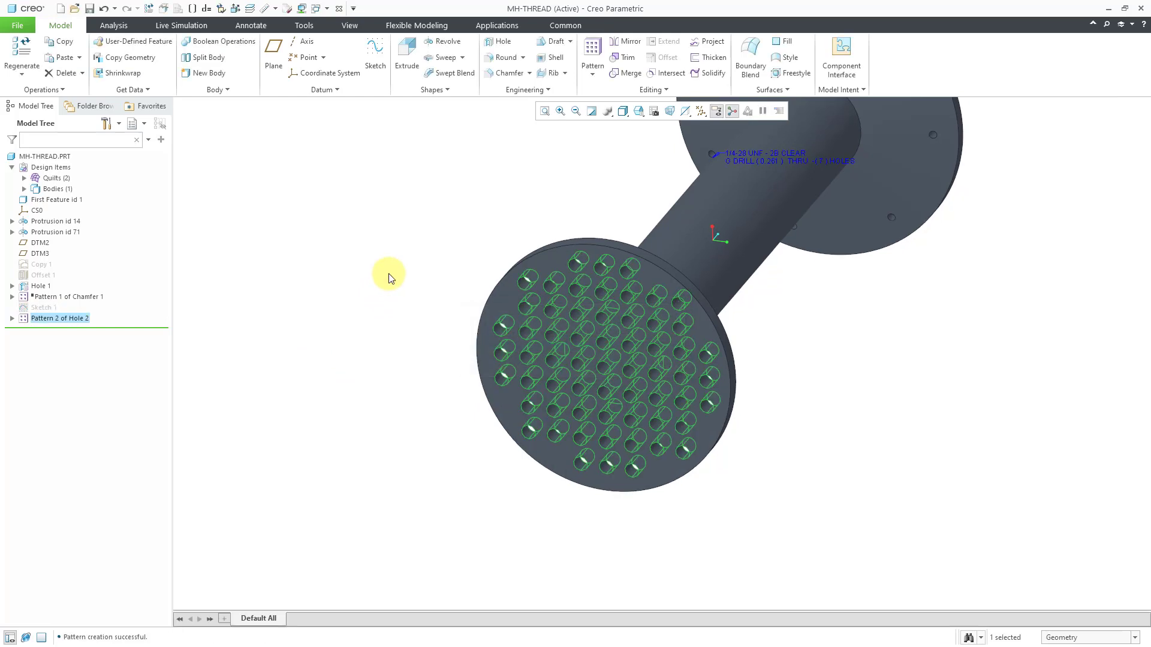
{"action": "left_click", "coordinate": [388, 273]}
- Redefine the first hole of the fill pattern as a Lightweight hole and accept it
{"action": "mouse_move", "coordinate": [545, 282]}
{"action": "middle_mouse_down"}
{"action": "mouse_move", "coordinate": [552, 223]}
{"action": "mouse_move", "coordinate": [533, 271]}
{"action": "middle_mouse_up"}
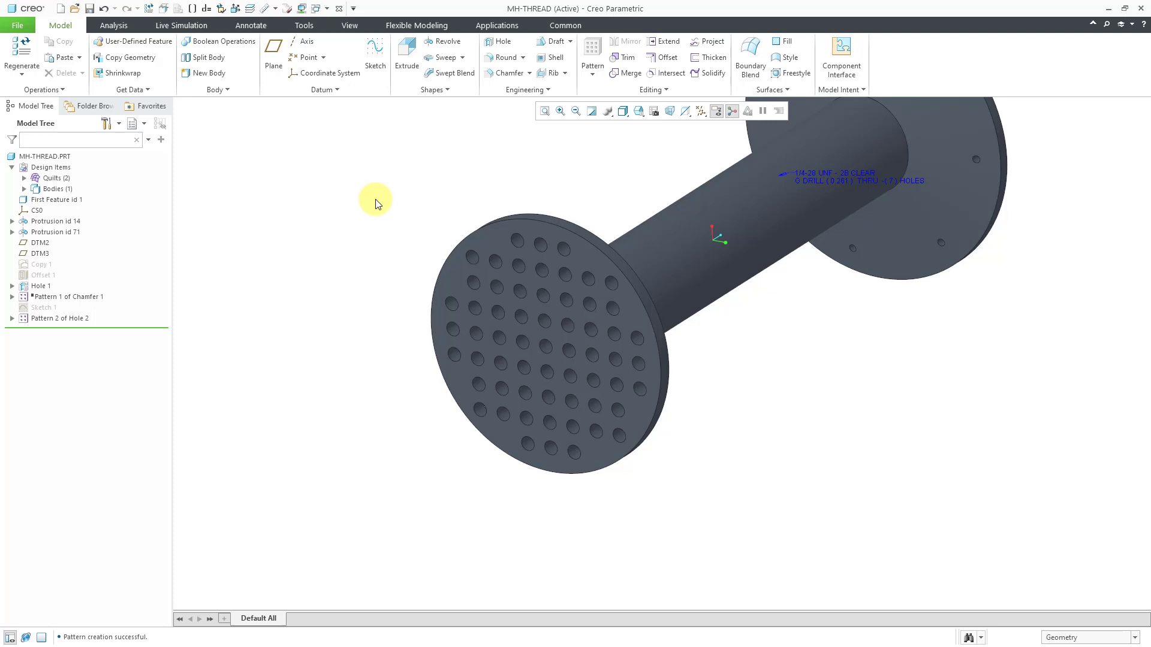
{"action": "left_click", "coordinate": [13, 320]}
{"action": "left_click", "coordinate": [66, 181]}
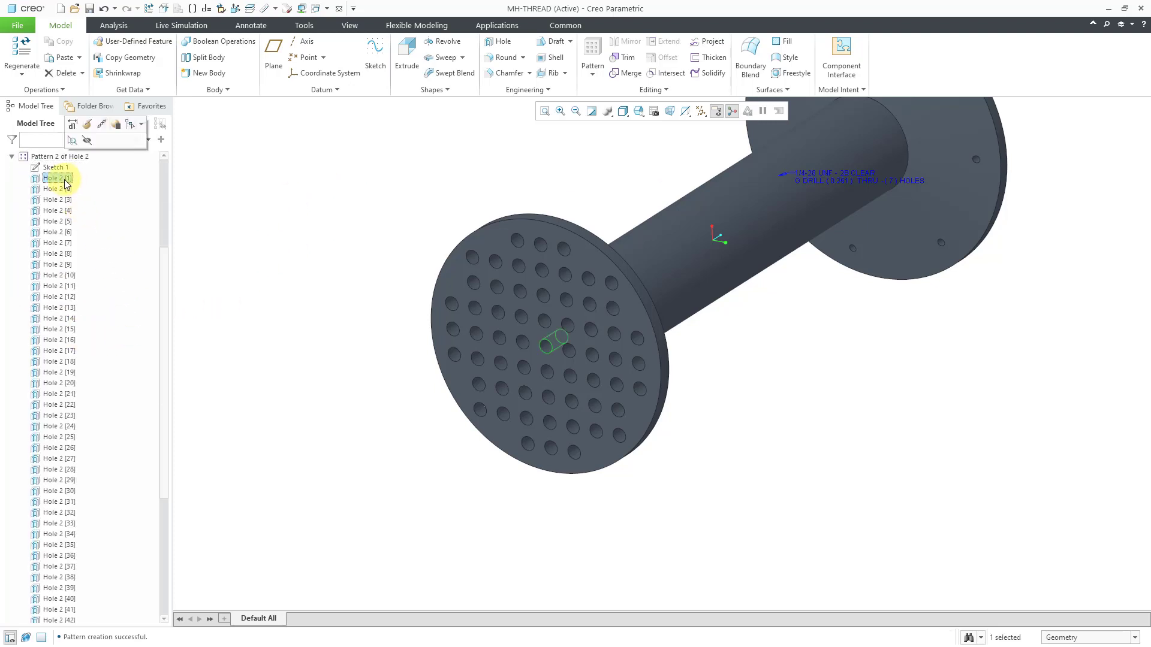
{"action": "left_click", "coordinate": [87, 124]}
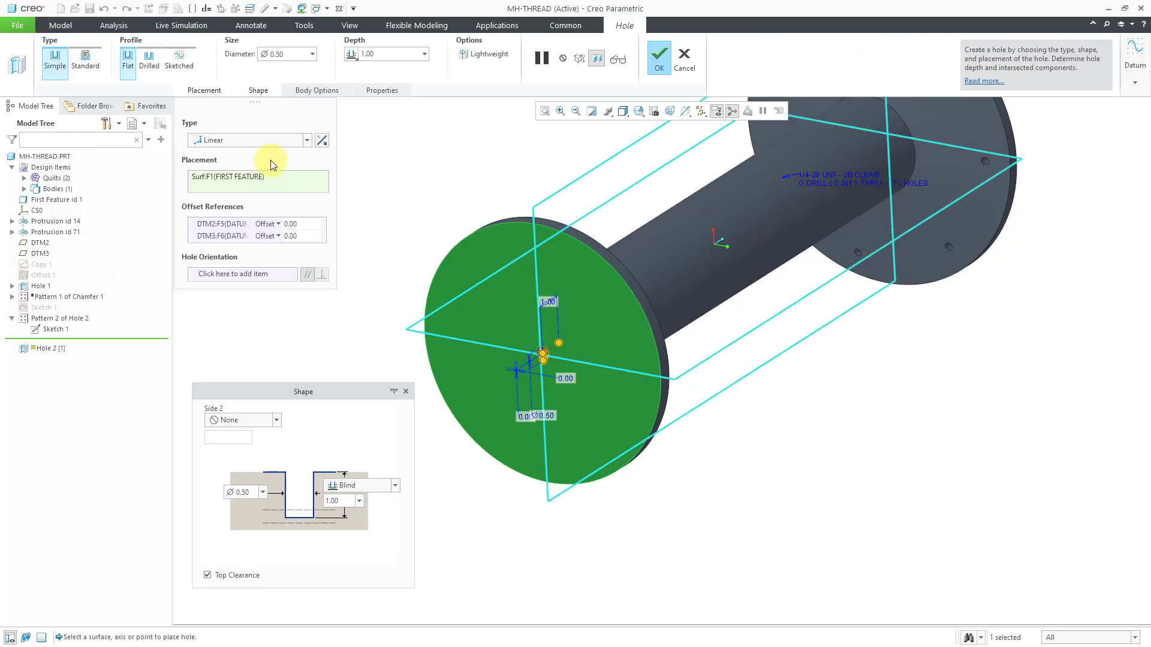
{"action": "left_click", "coordinate": [487, 55]}
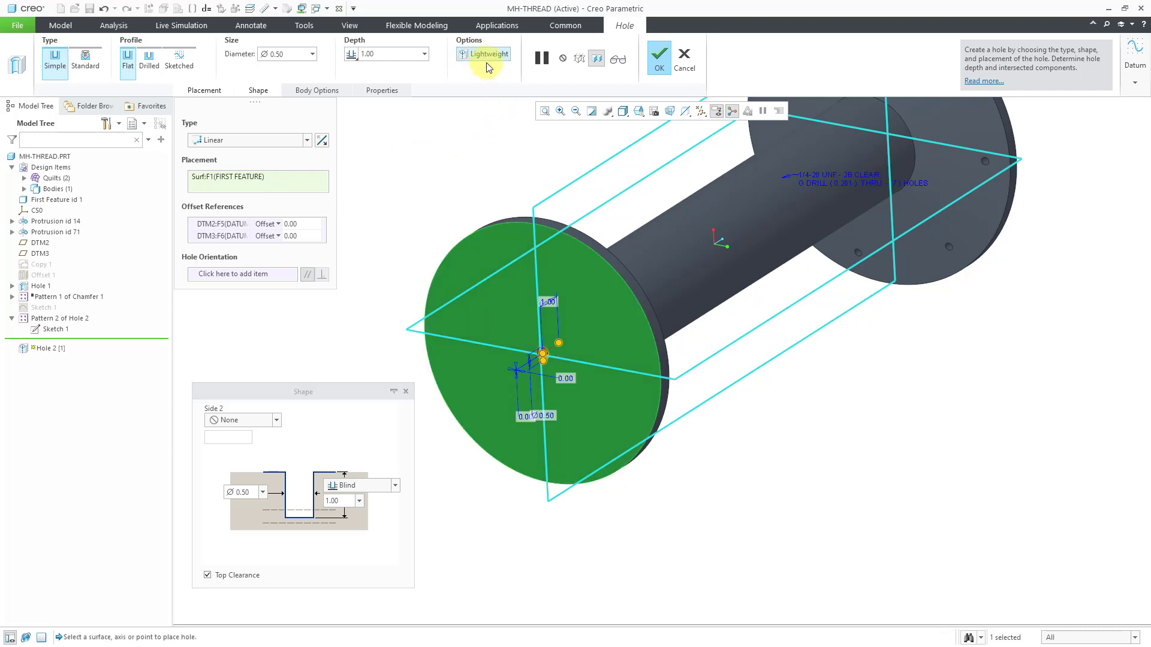
{"action": "left_click", "coordinate": [659, 63]}
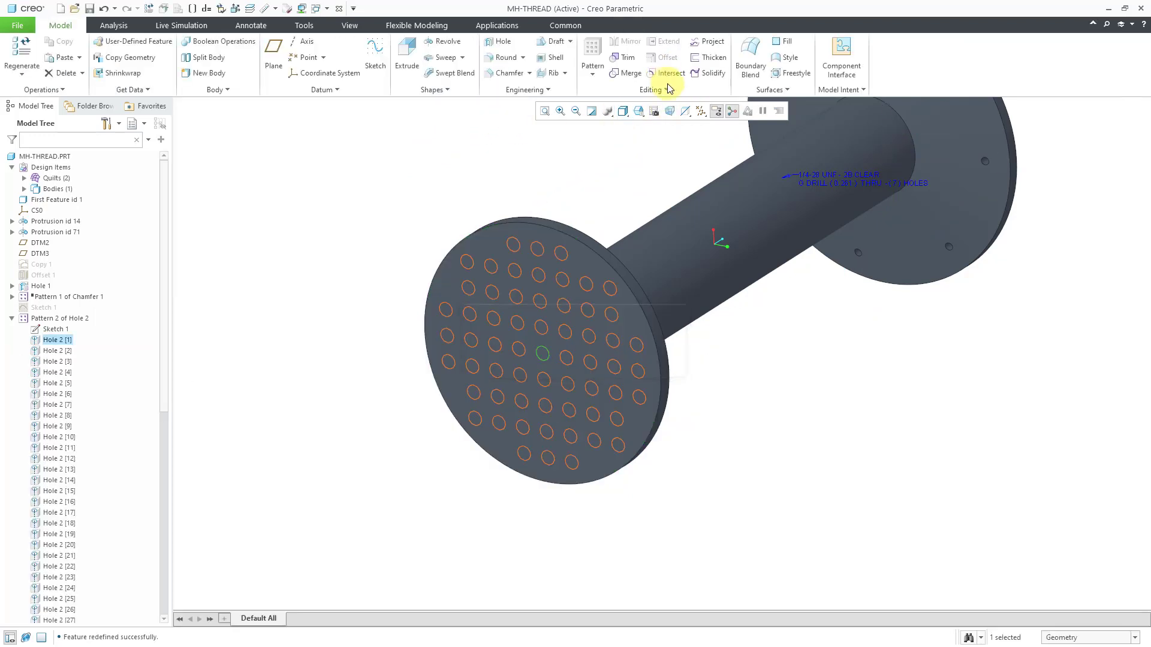
- Turn on the axis display and examine the lightweight holes' axes, highlighting the whole hole pattern
{"action": "left_click", "coordinate": [701, 111]}
{"action": "left_click", "coordinate": [707, 139]}
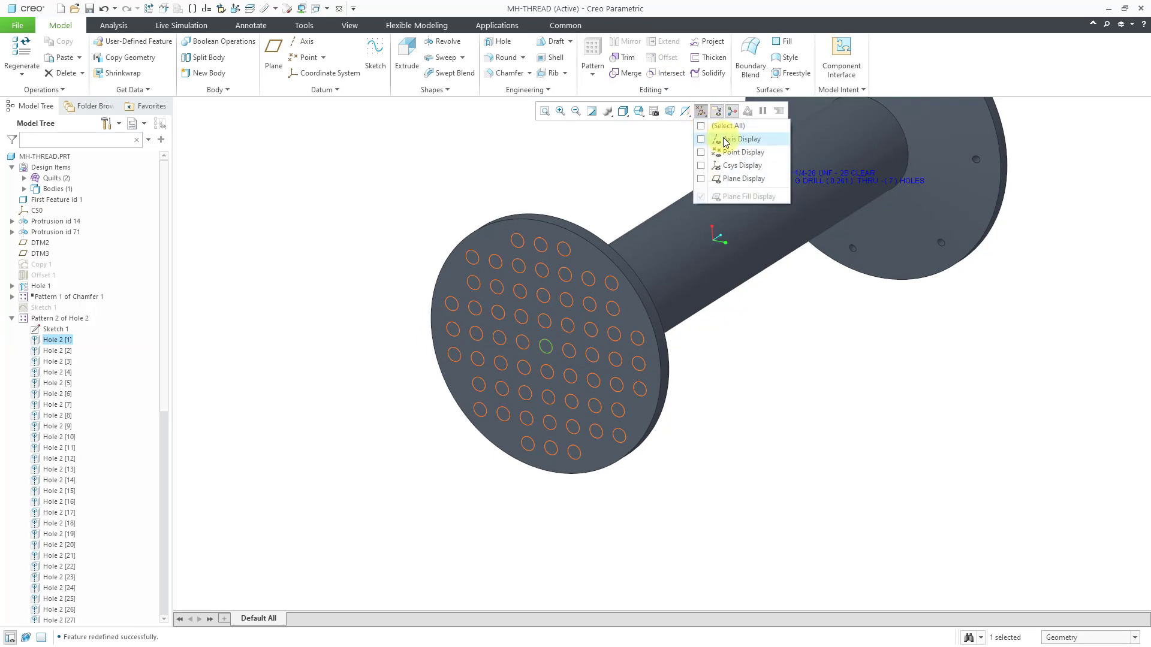
{"action": "left_click", "coordinate": [388, 186]}
{"action": "middle_click_drag", "start_coordinate": [423, 288], "coordinate": [437, 389], "text": "ctrl"}
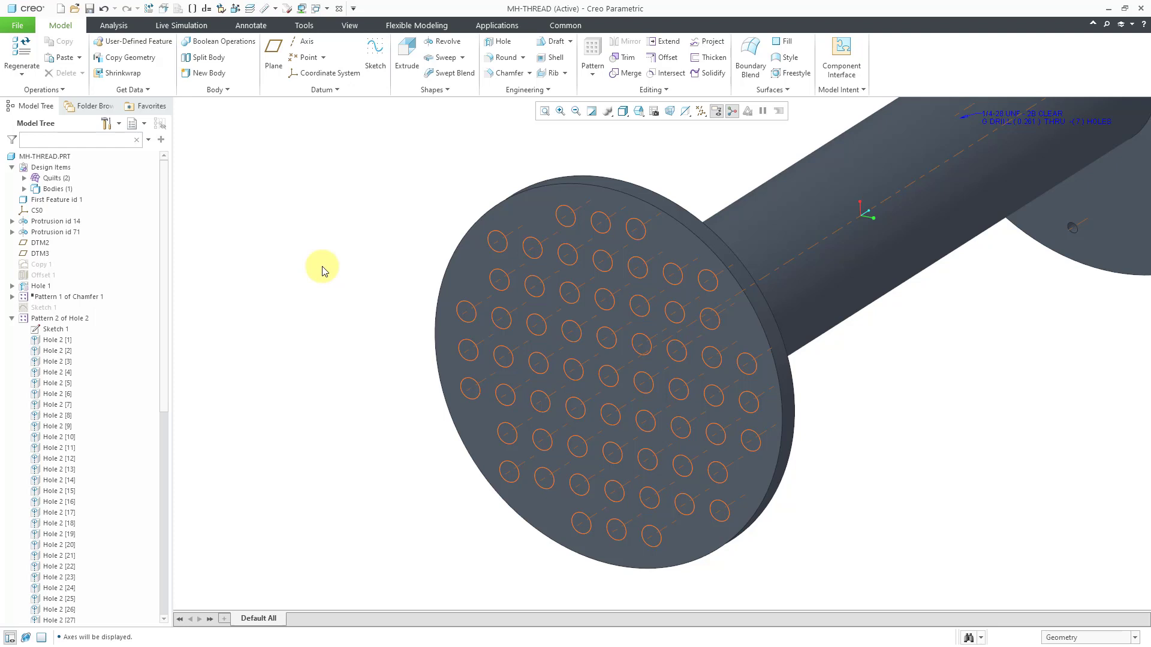
{"action": "left_click", "coordinate": [79, 320]}
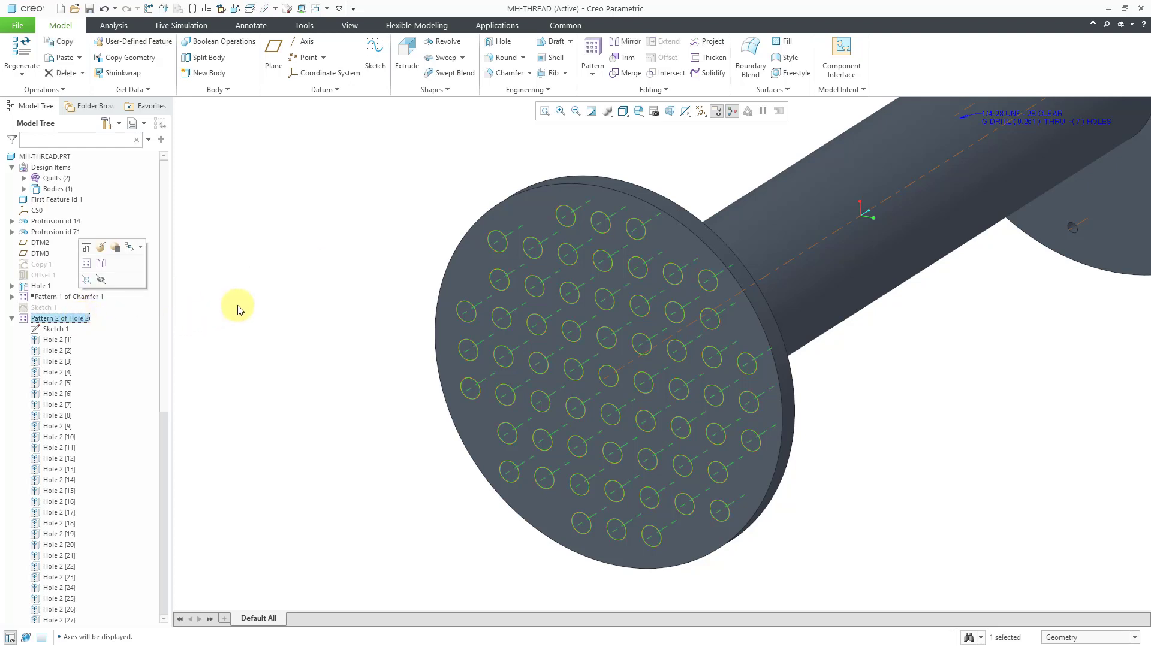
{"action": "left_click", "coordinate": [239, 307]}
- Reopen the definition of the pattern's first hole and make it a Standard tapped hole with thread type ISO
{"action": "left_click", "coordinate": [66, 340]}
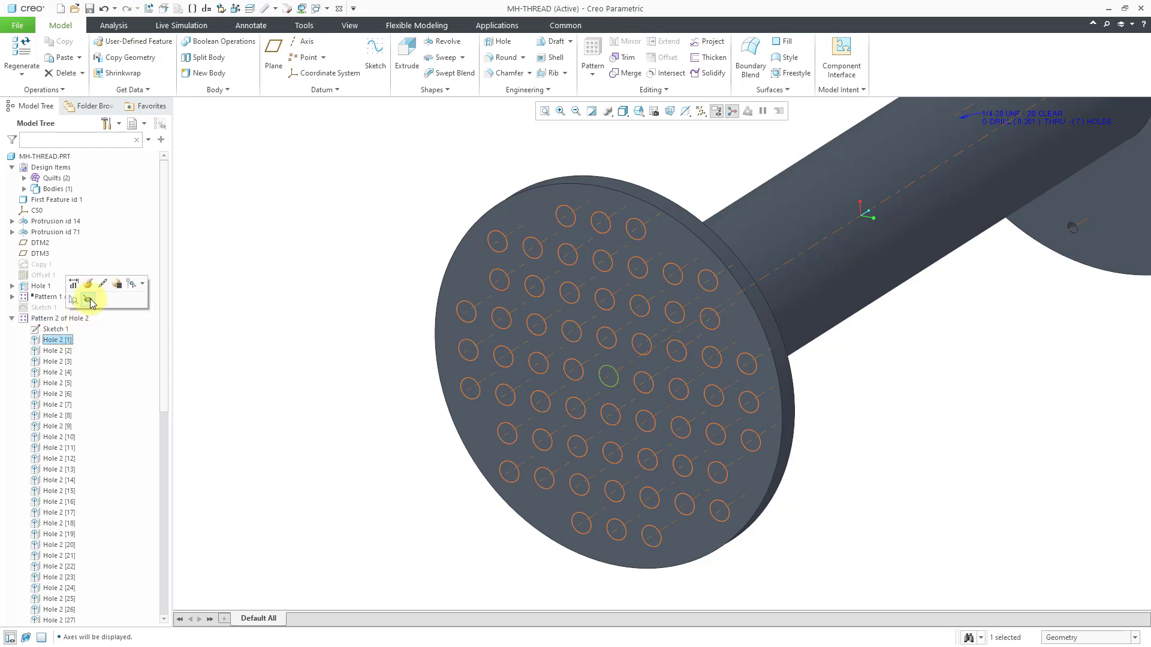
{"action": "left_click", "coordinate": [127, 282]}
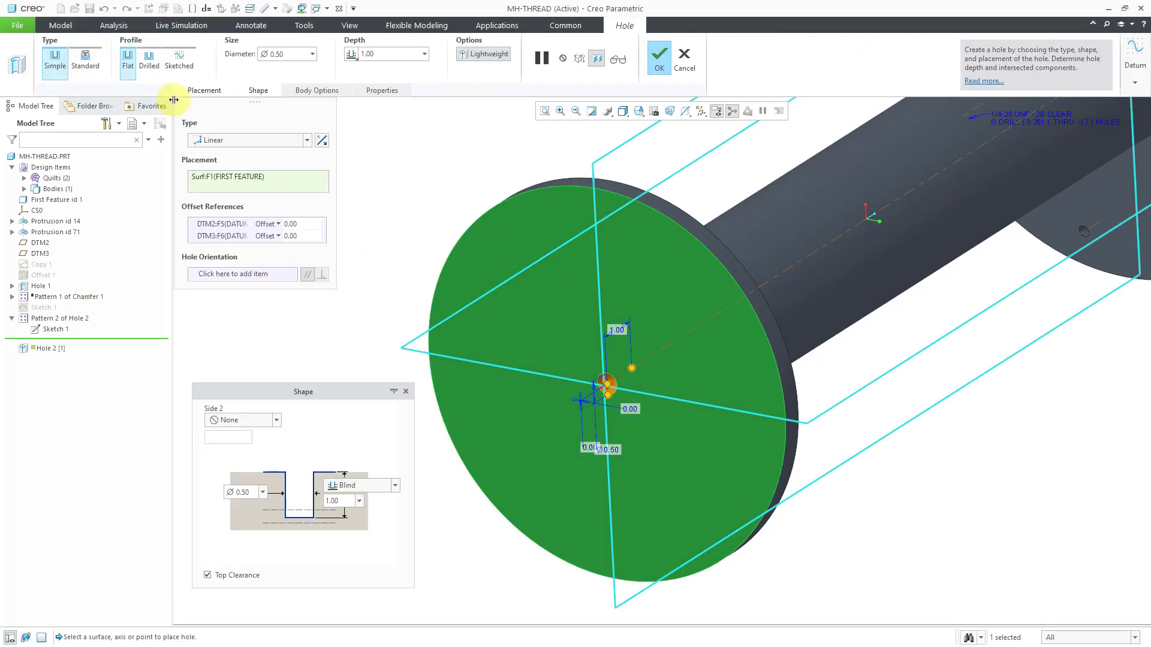
{"action": "left_click", "coordinate": [94, 70]}
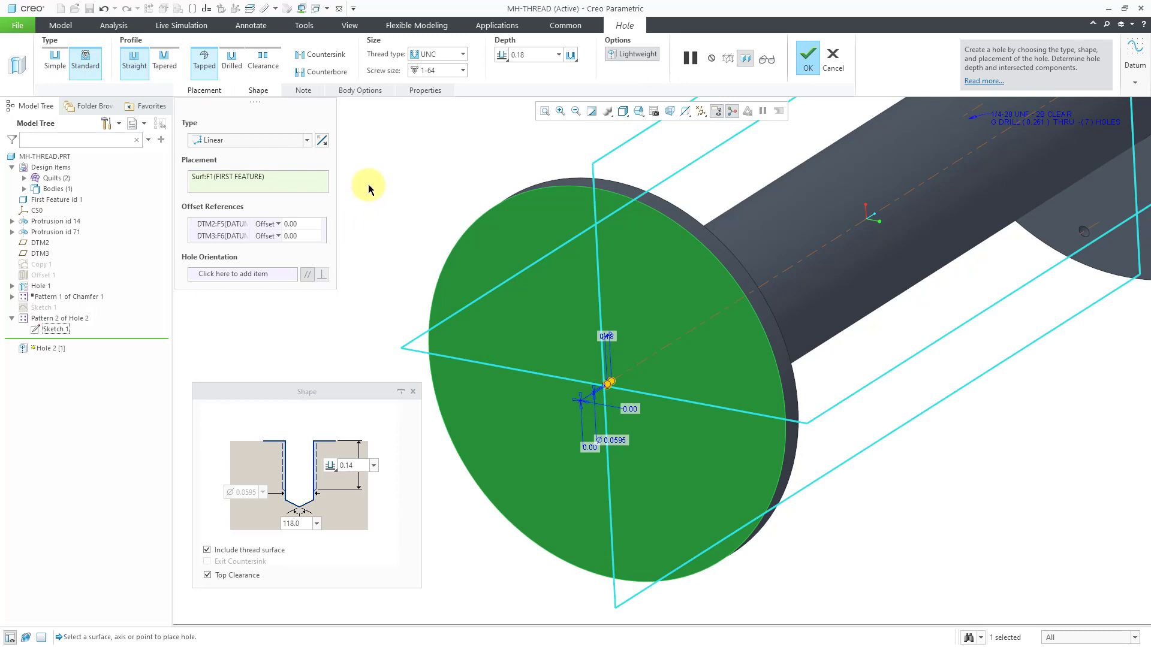
{"action": "left_click", "coordinate": [462, 55]}
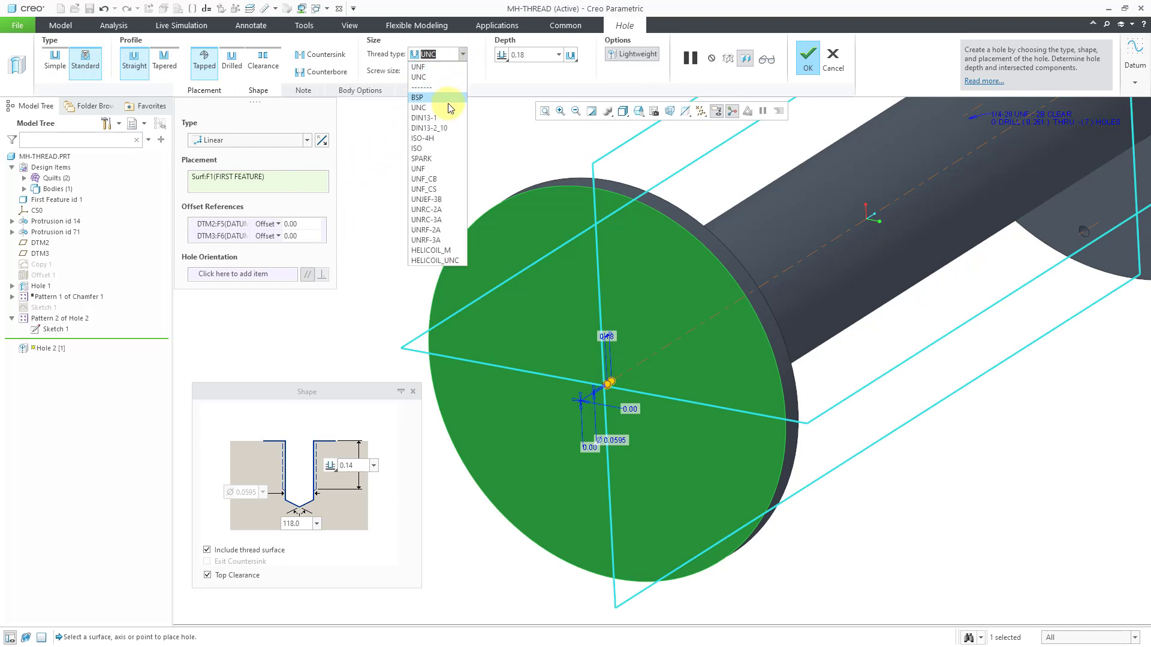
{"action": "left_click", "coordinate": [440, 147]}
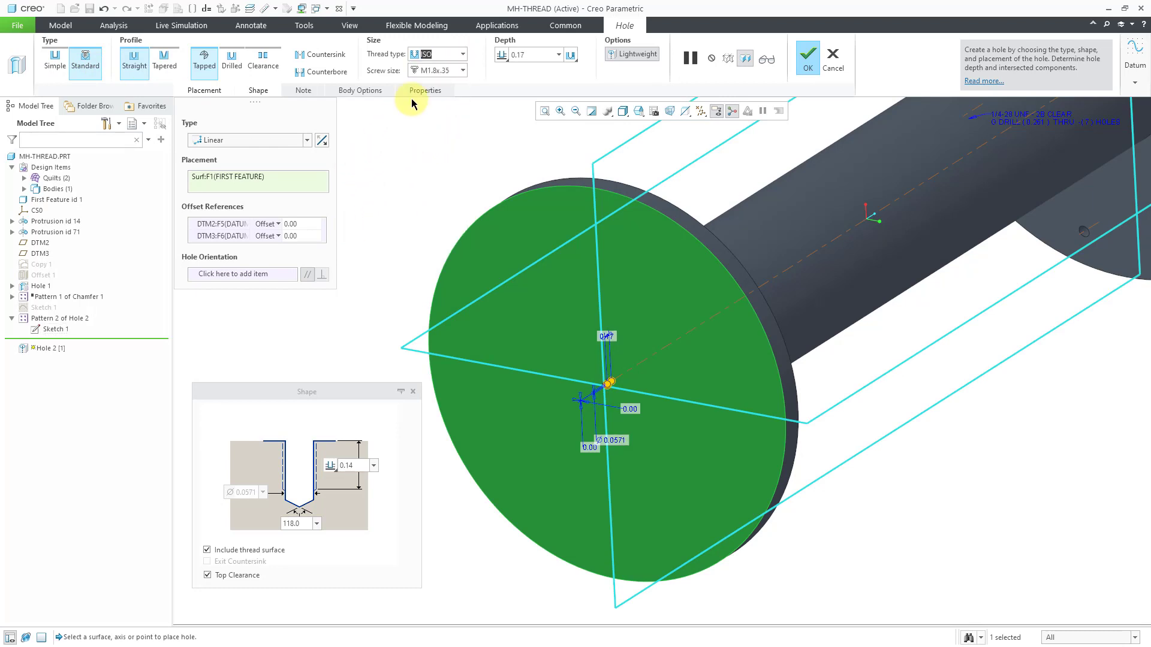
- Set the pattern's first hole to screw size M4x.5, turn its Lightweight option off and accept the definition
{"action": "left_click", "coordinate": [463, 70]}
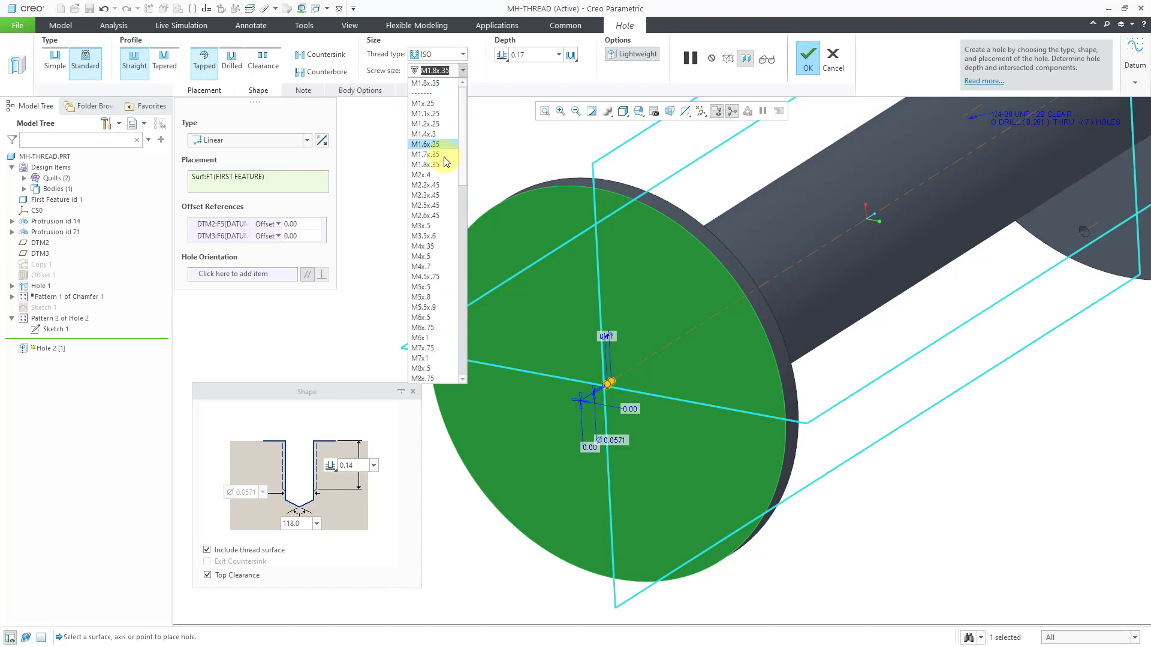
{"action": "left_click", "coordinate": [428, 256]}
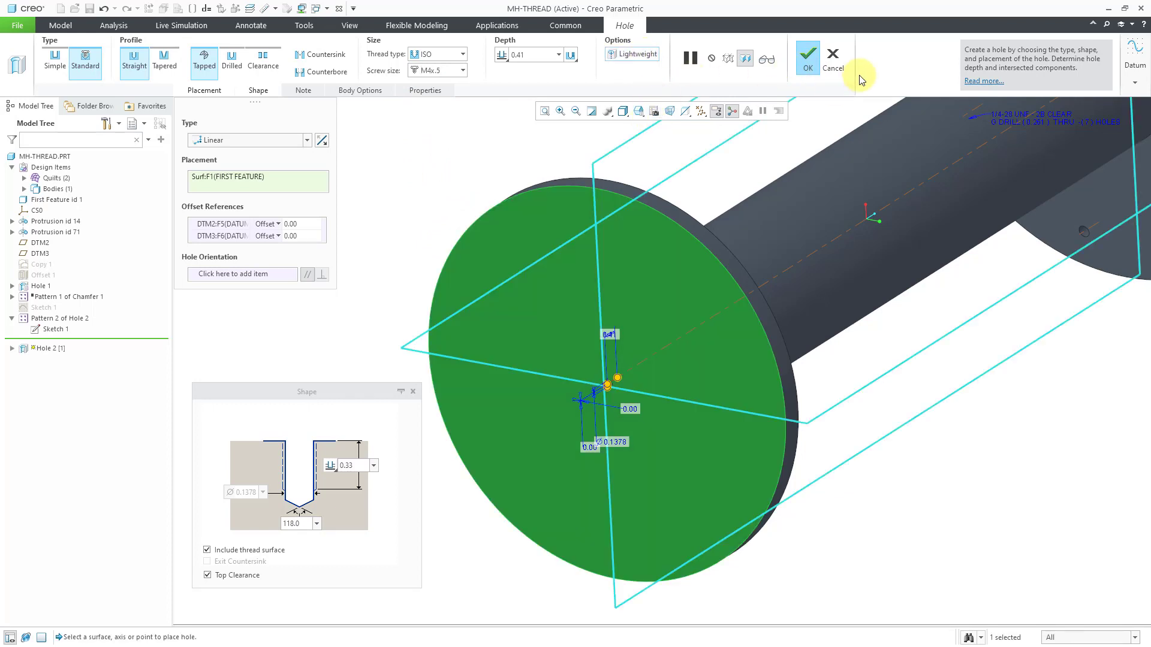
{"action": "left_click", "coordinate": [808, 60]}
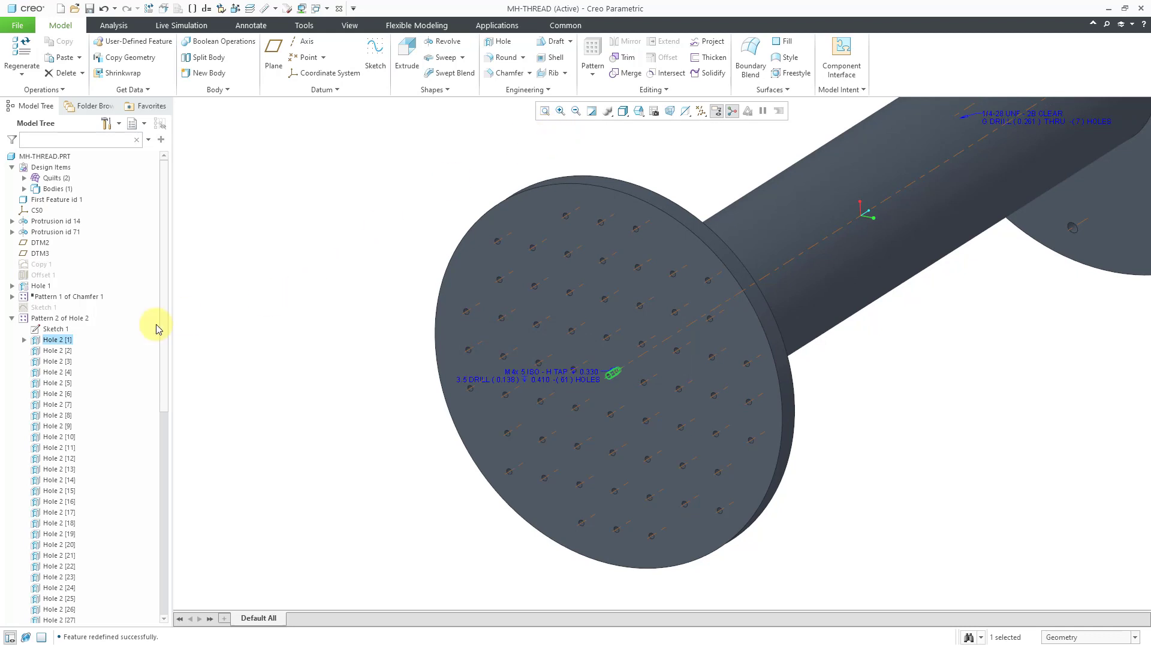
- Redefine the M4x.5 tapped pattern's first hole as a Lightweight hole and accept it
{"action": "right_click", "coordinate": [69, 340]}
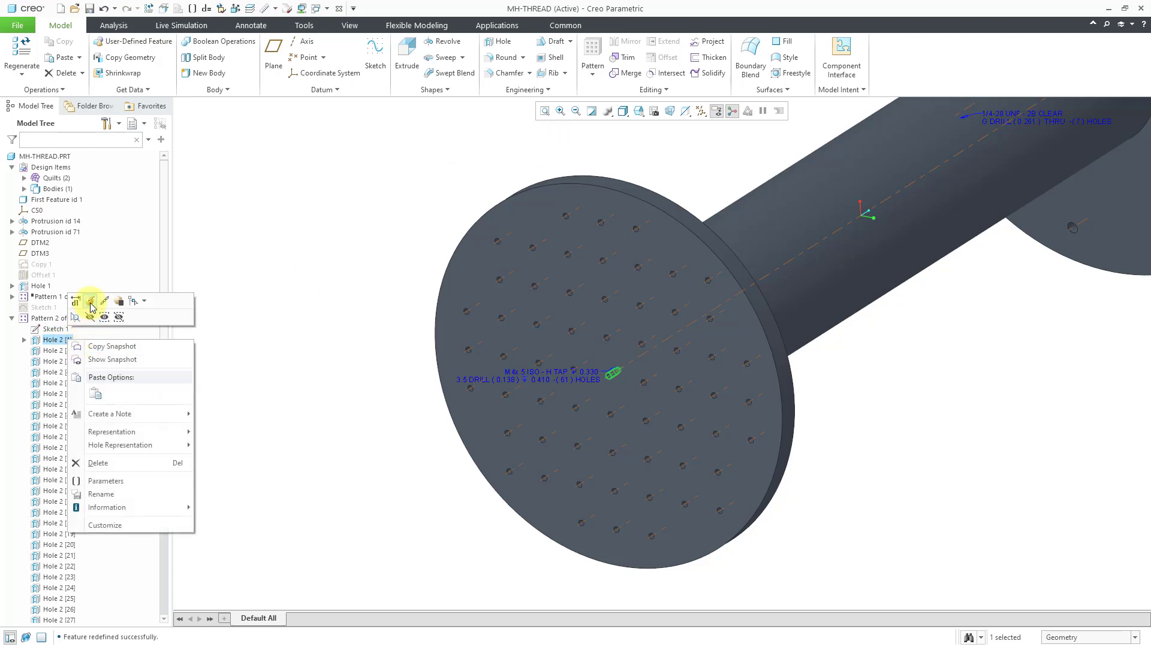
{"action": "left_click", "coordinate": [89, 300]}
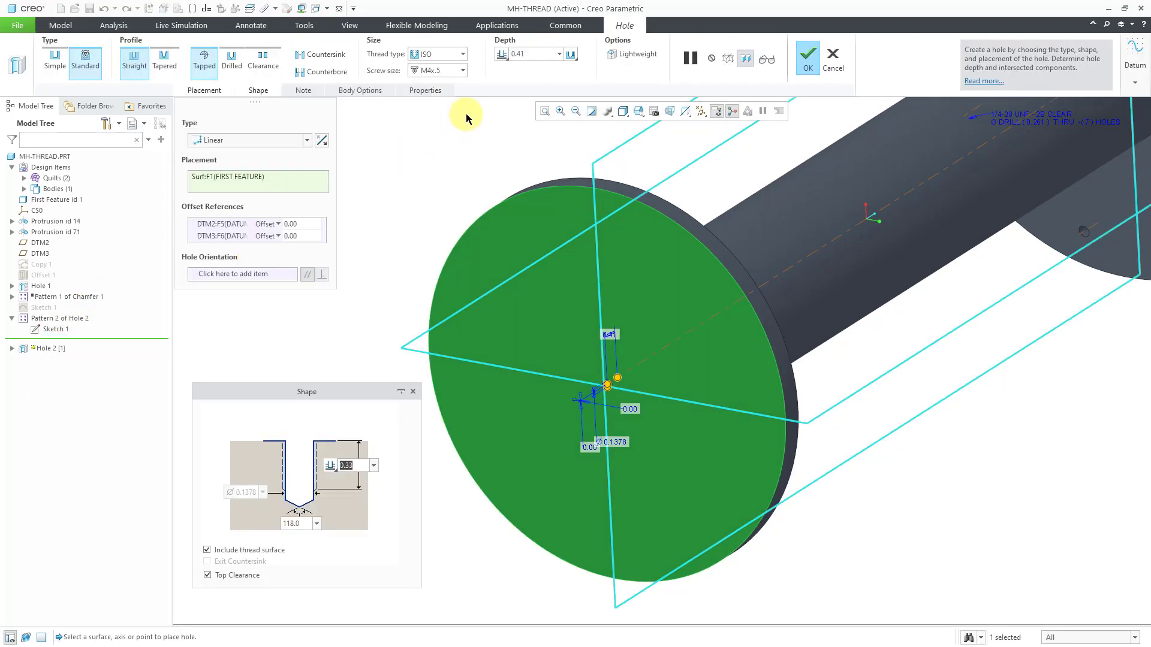
{"action": "left_click", "coordinate": [649, 55]}
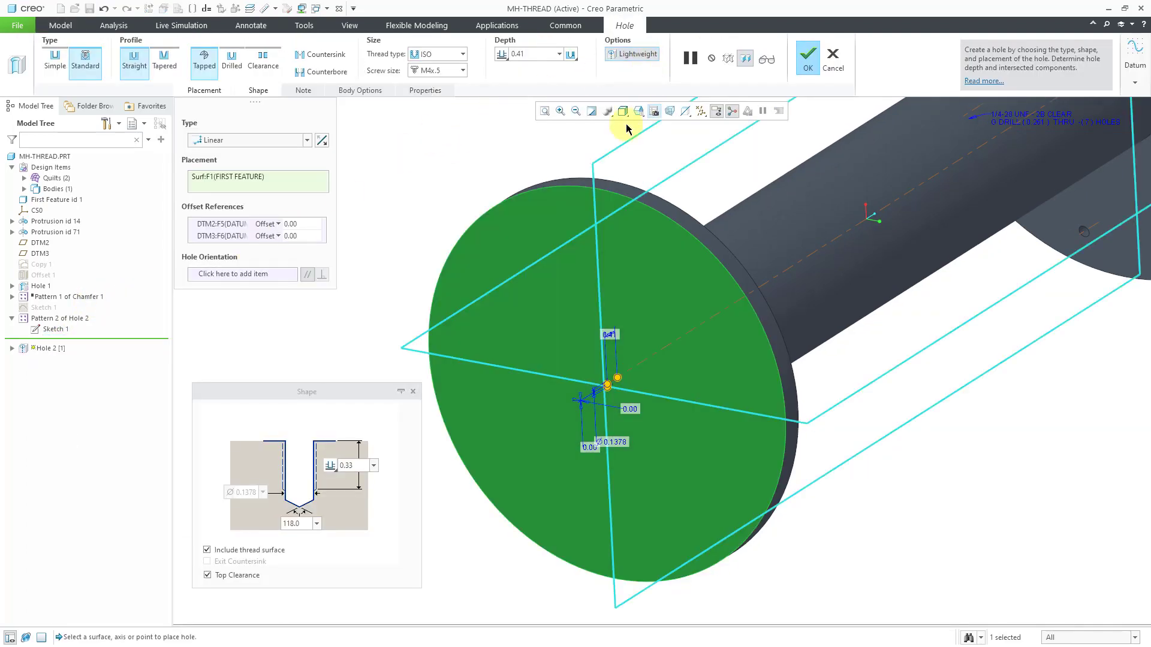
{"action": "middle_click", "coordinate": [504, 178]}
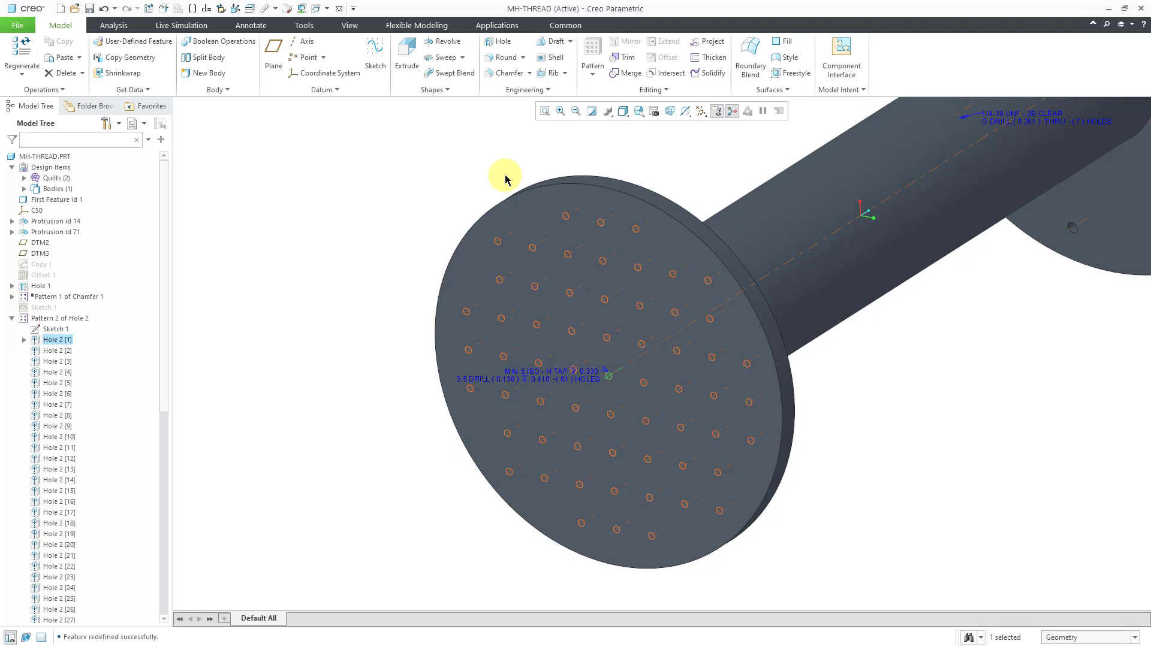
{"action": "right_click", "coordinate": [66, 343]}
{"action": "left_click", "coordinate": [83, 301]}
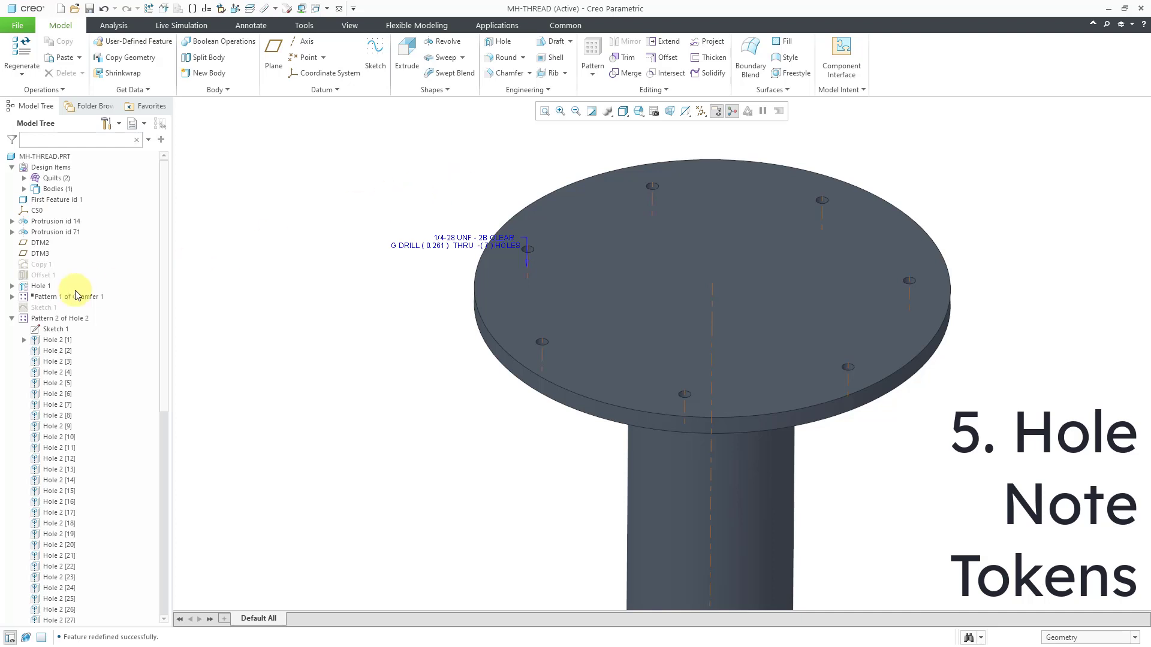
- Open the definition of Hole 1, examine its note text and parameters, and close the definition without changes
{"action": "left_click", "coordinate": [38, 287]}
{"action": "left_click", "coordinate": [63, 214]}
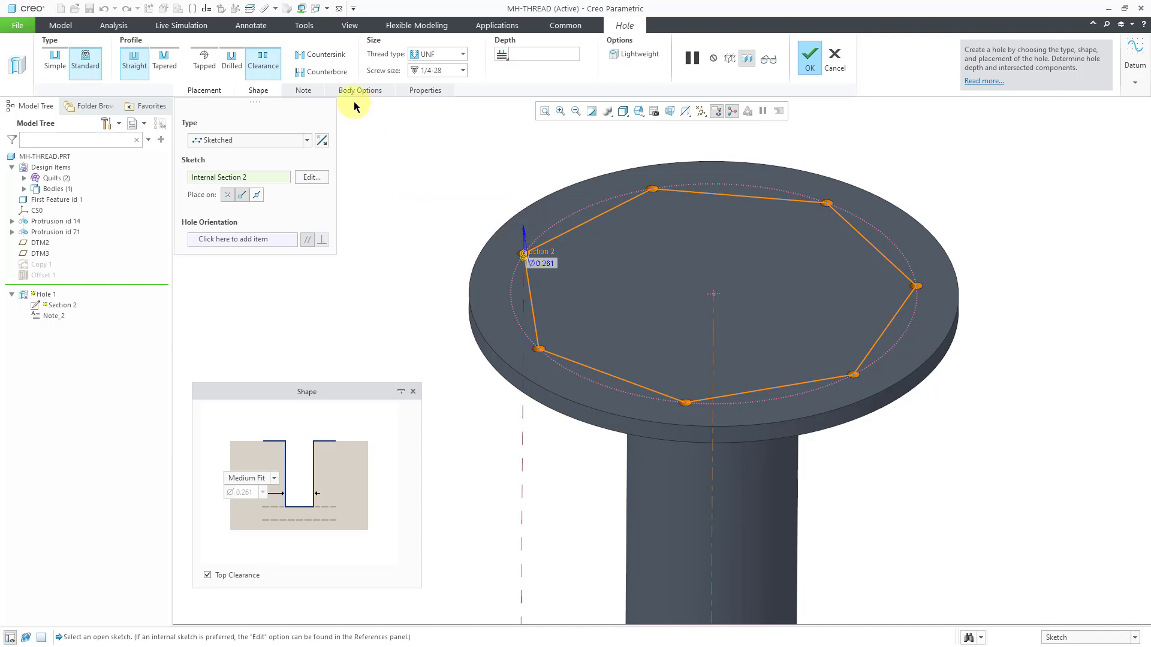
{"action": "left_click", "coordinate": [311, 91]}
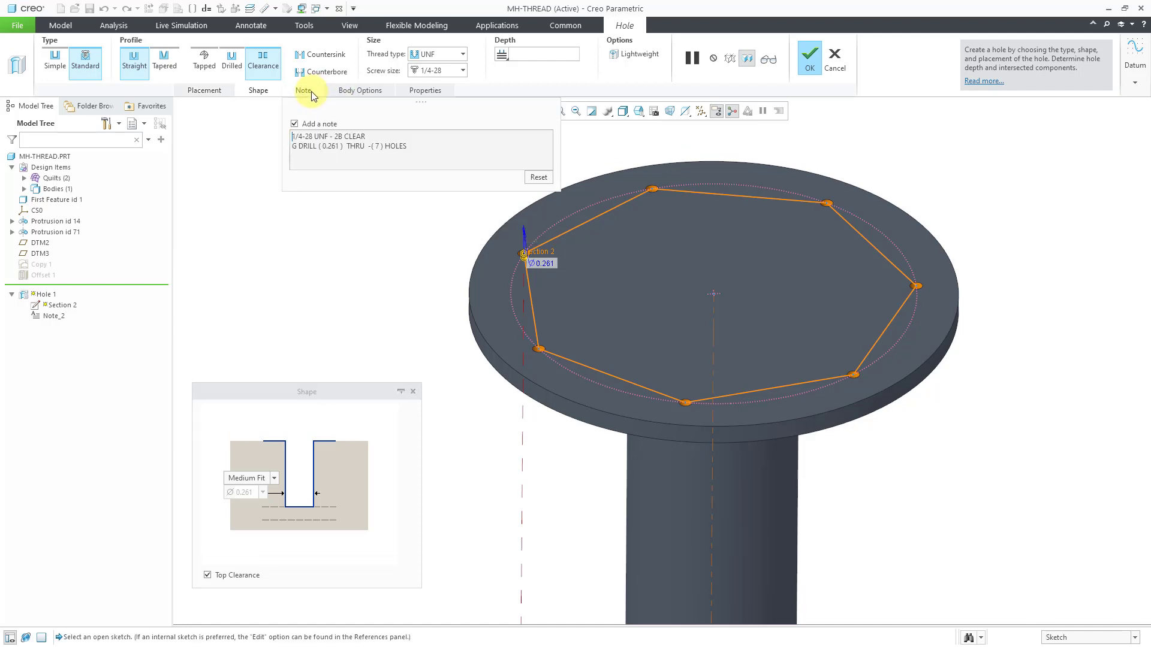
{"action": "left_click", "coordinate": [425, 90]}
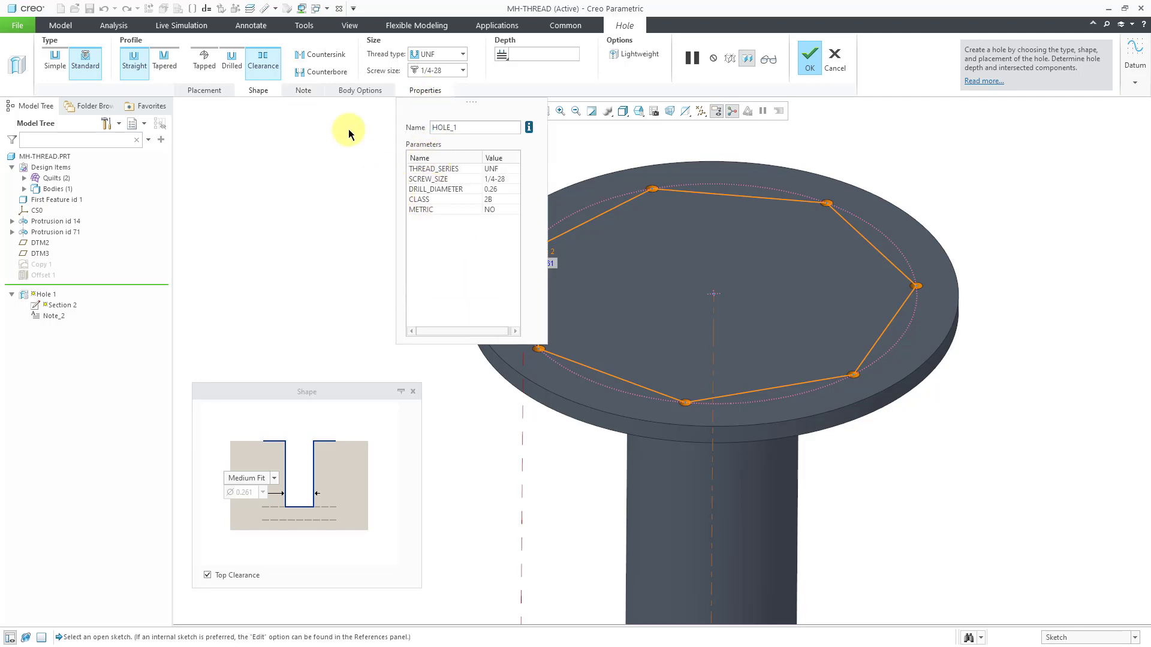
{"action": "left_click", "coordinate": [304, 95]}
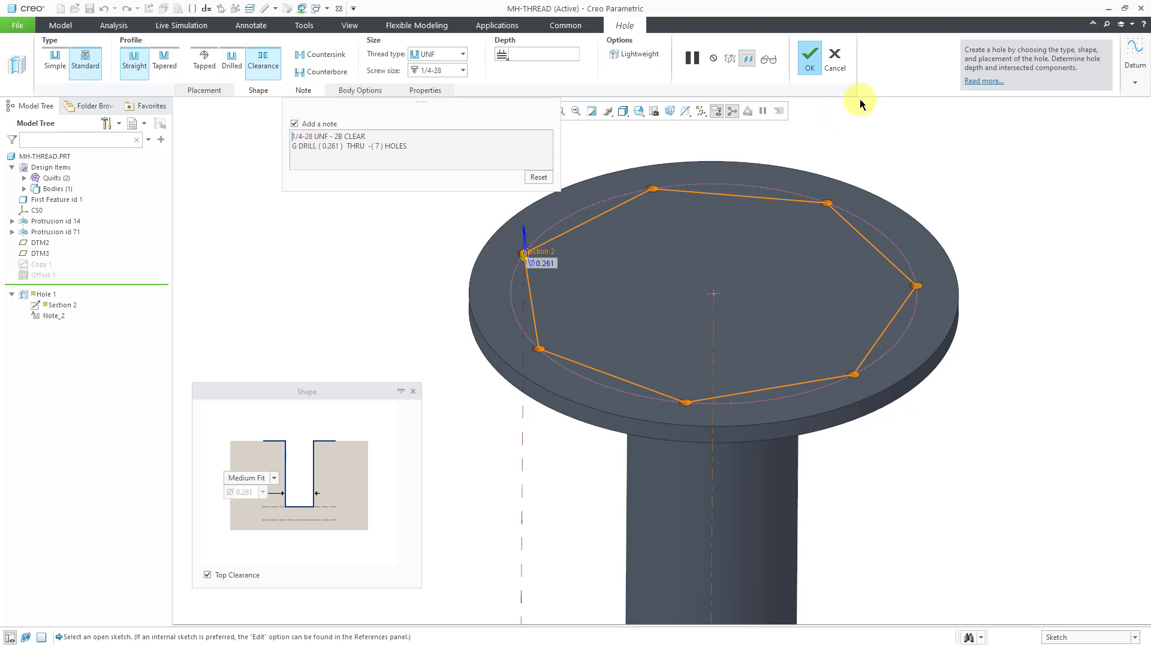
{"action": "left_click", "coordinate": [810, 59]}
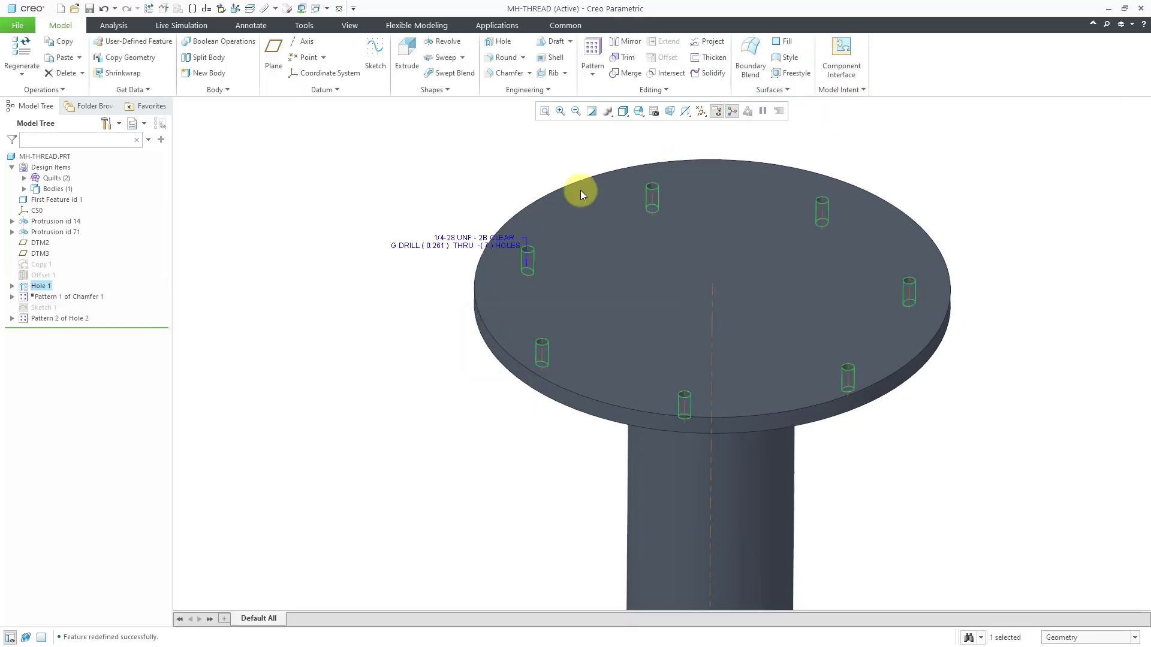
- Open Hole 1's note in the Text Editor, enlarge the editor and examine the full line of note tokens
{"action": "left_click", "coordinate": [439, 245]}
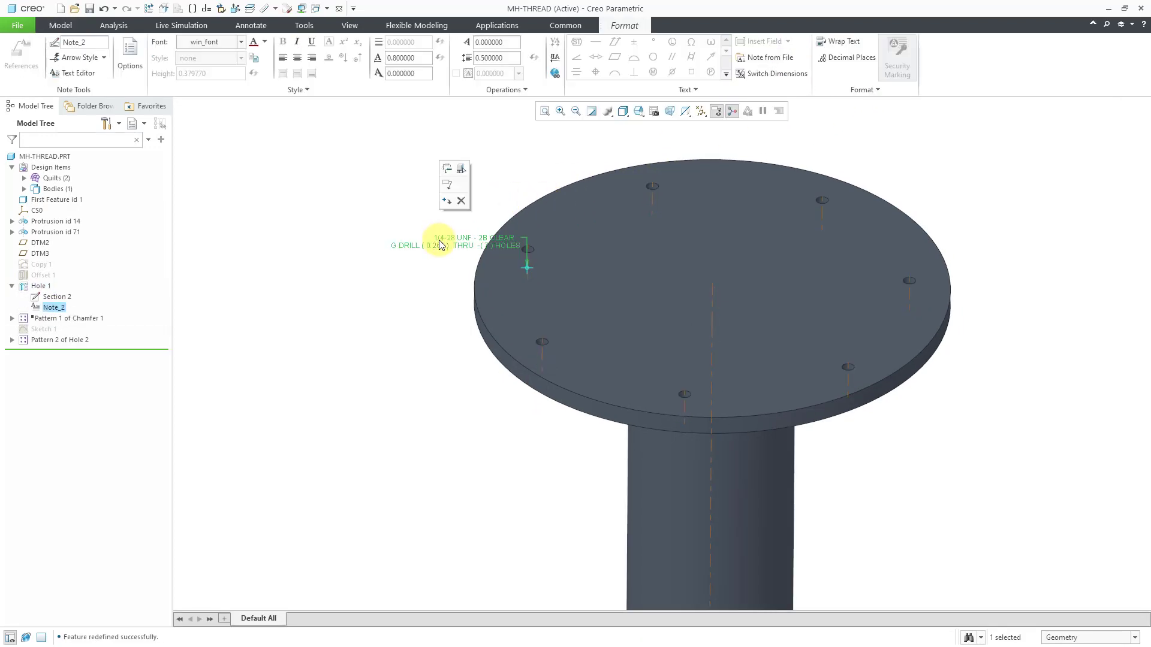
{"action": "left_click", "coordinate": [82, 73]}
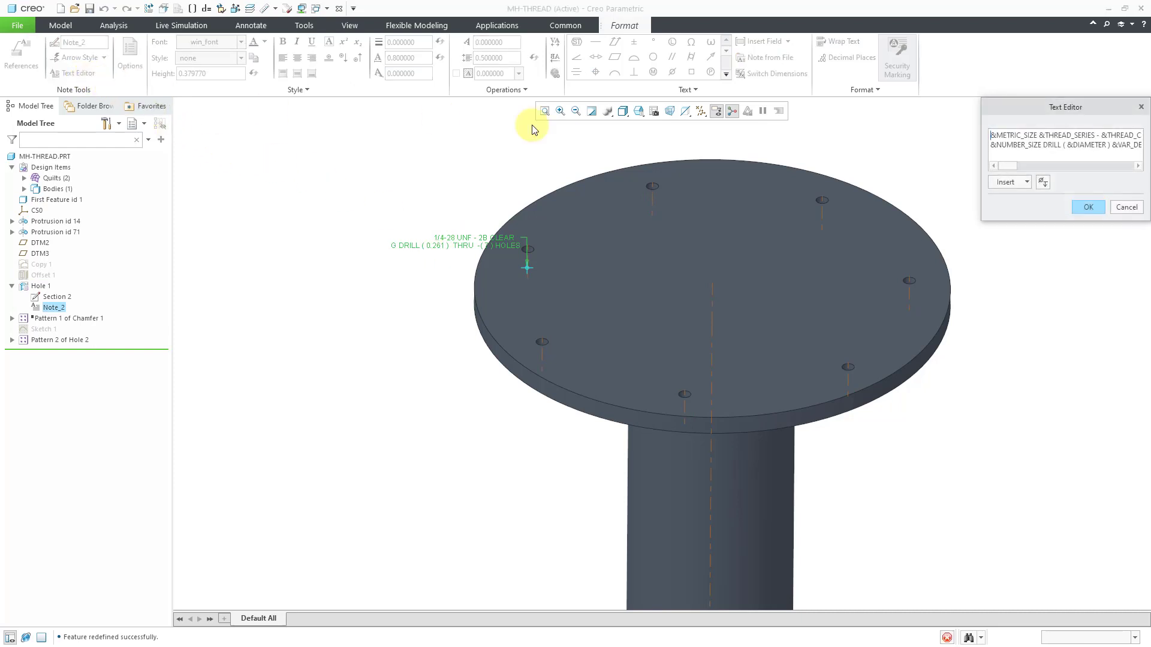
{"action": "left_click_drag", "start_coordinate": [1028, 105], "coordinate": [378, 181]}
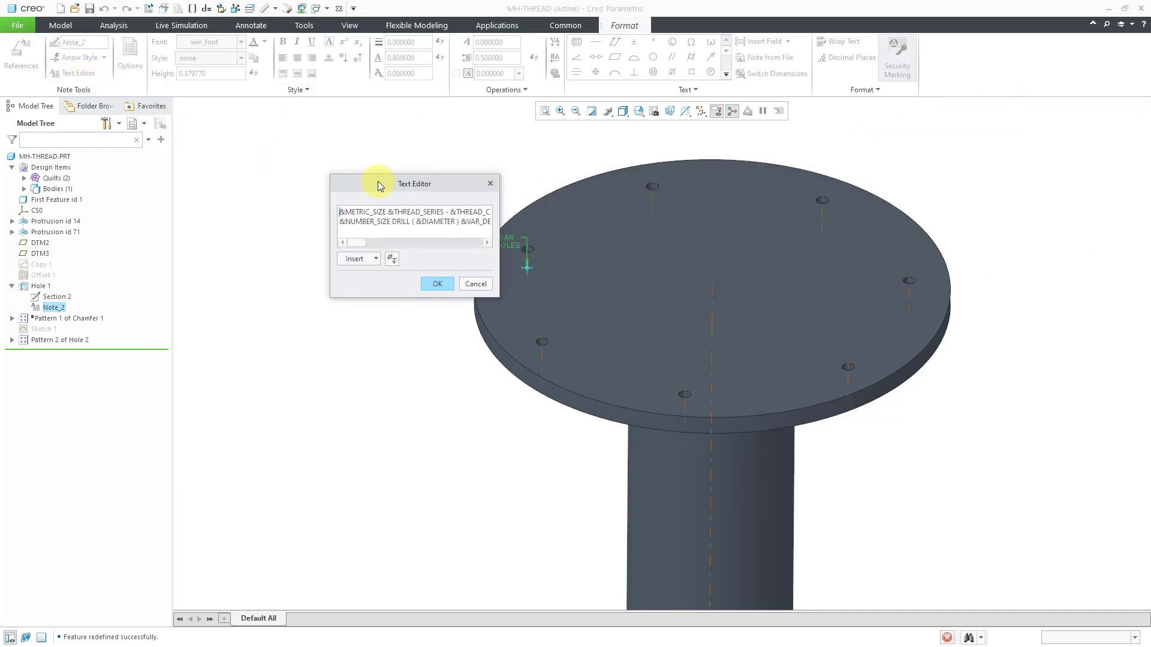
{"action": "left_click_drag", "start_coordinate": [500, 202], "coordinate": [815, 184]}
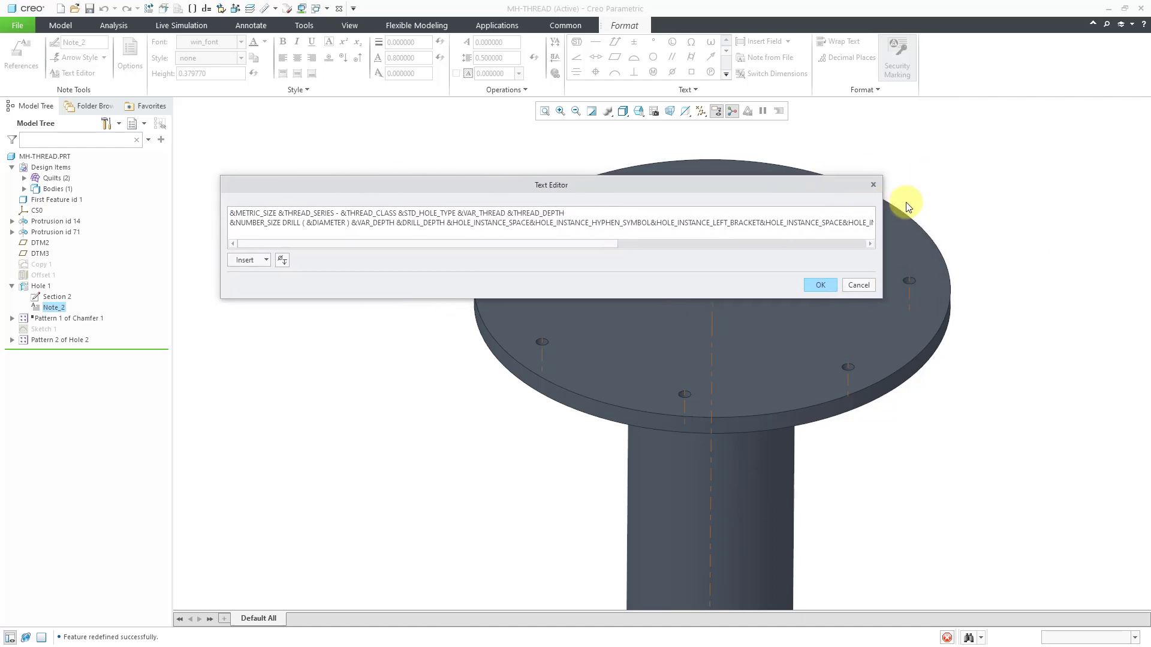
{"action": "left_click_drag", "start_coordinate": [881, 204], "coordinate": [911, 185]}
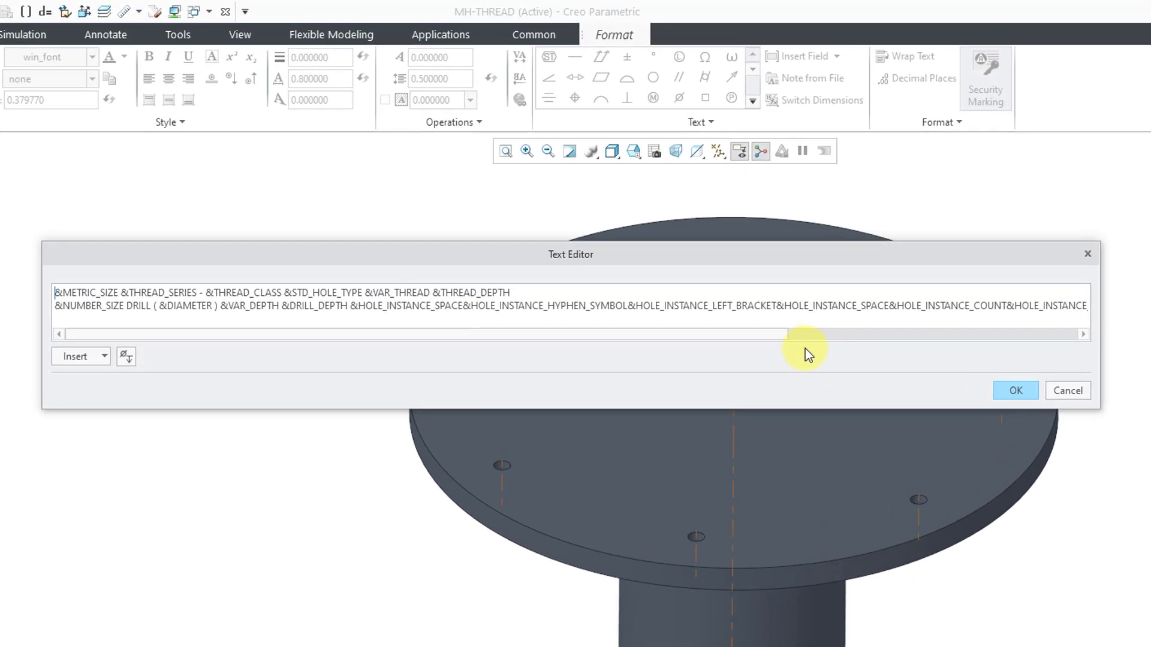
{"action": "left_click_drag", "start_coordinate": [780, 341], "coordinate": [860, 328]}
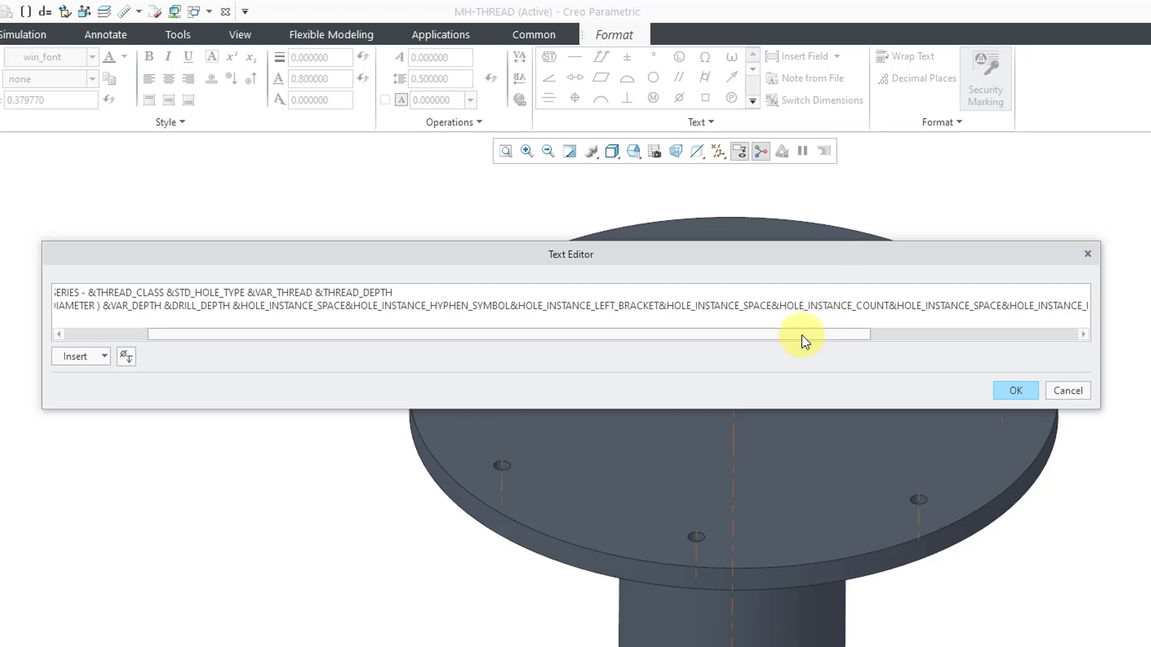
{"action": "left_click_drag", "start_coordinate": [801, 334], "coordinate": [904, 343]}
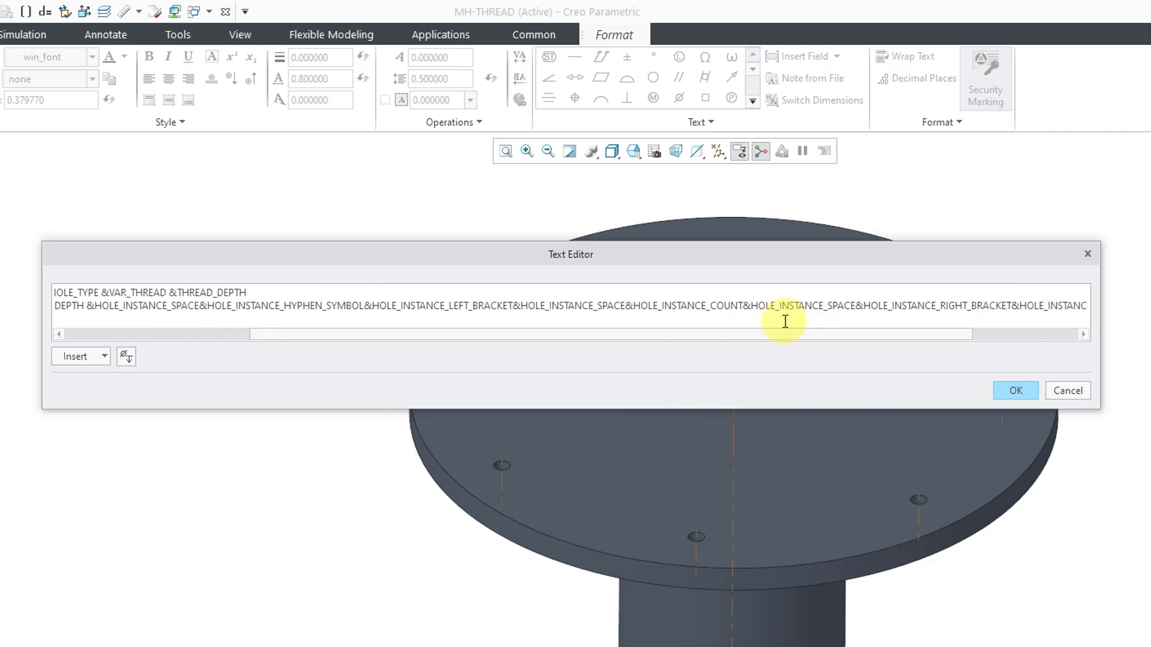
{"action": "left_click_drag", "start_coordinate": [904, 265], "coordinate": [1013, 264]}
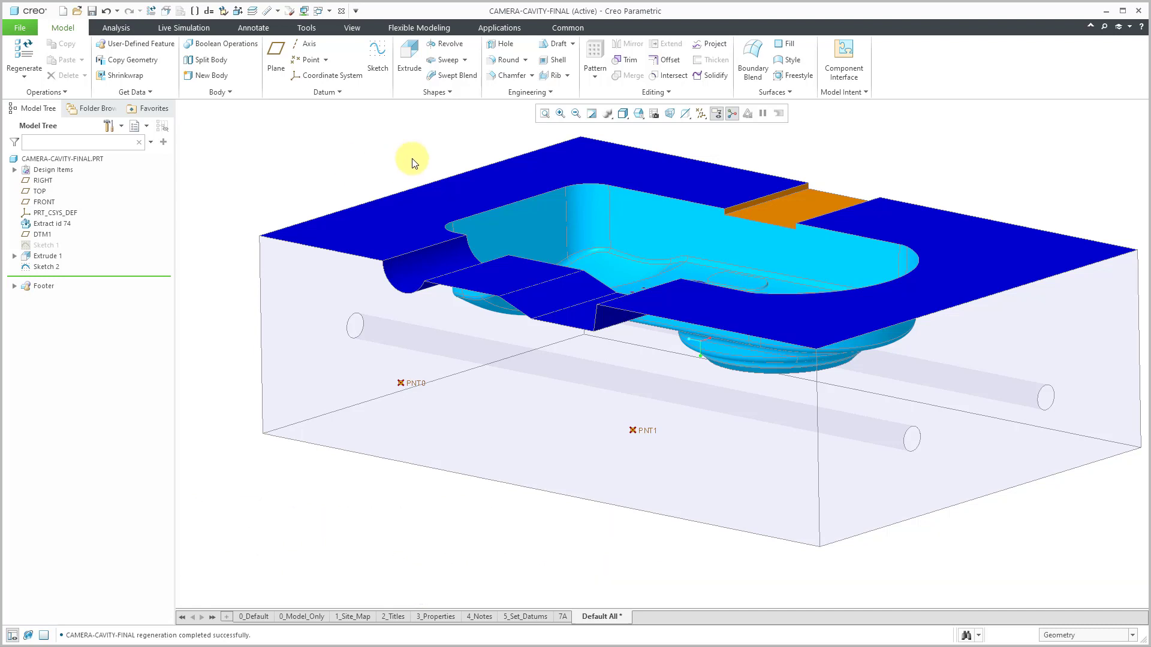
- Start a hole in the CAMERA-CAVITY-FINAL part with Sketched placement, using Sketch 2 as the reference
{"action": "left_click", "coordinate": [503, 45]}
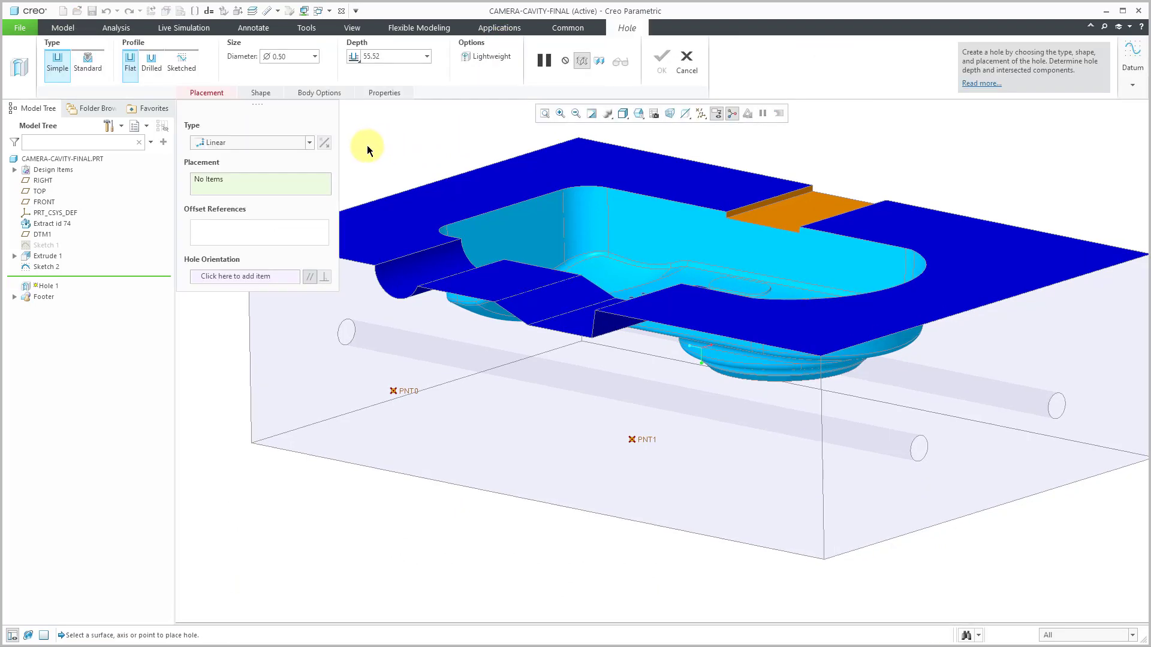
{"action": "left_click", "coordinate": [241, 142]}
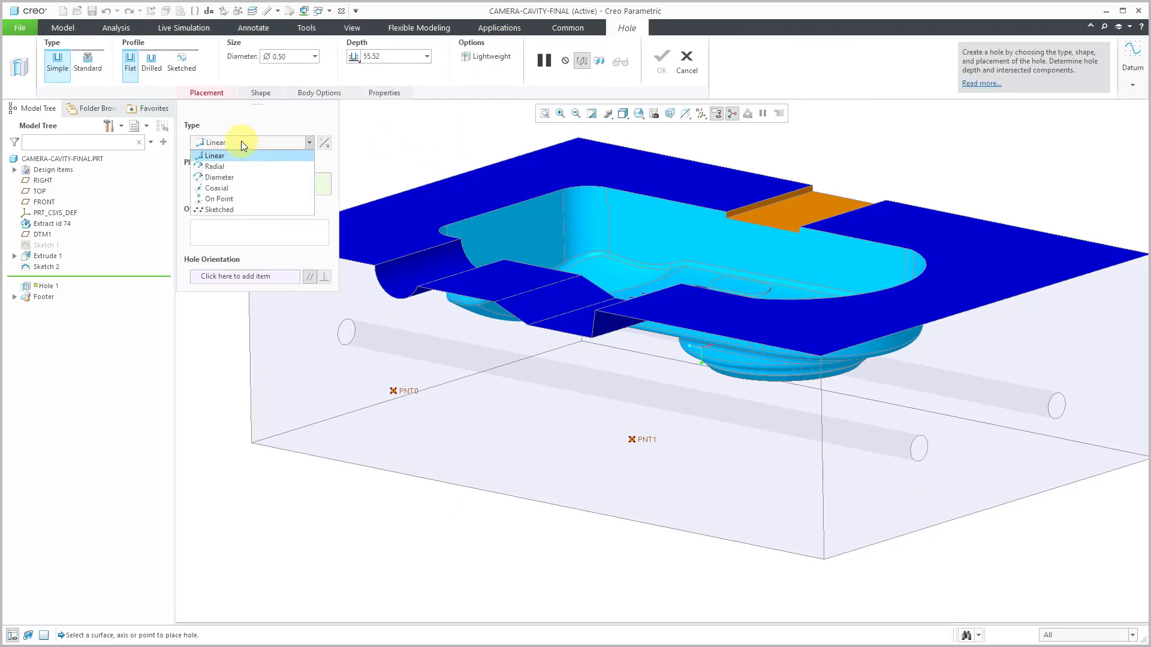
{"action": "left_click", "coordinate": [236, 207]}
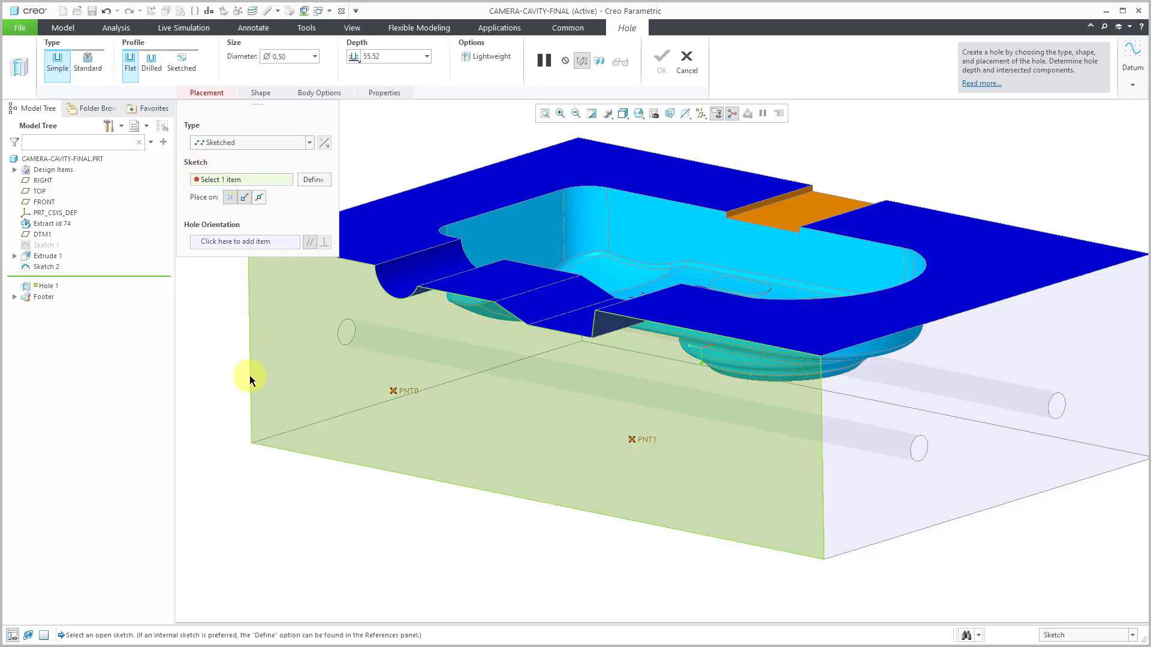
{"action": "left_click", "coordinate": [47, 266]}
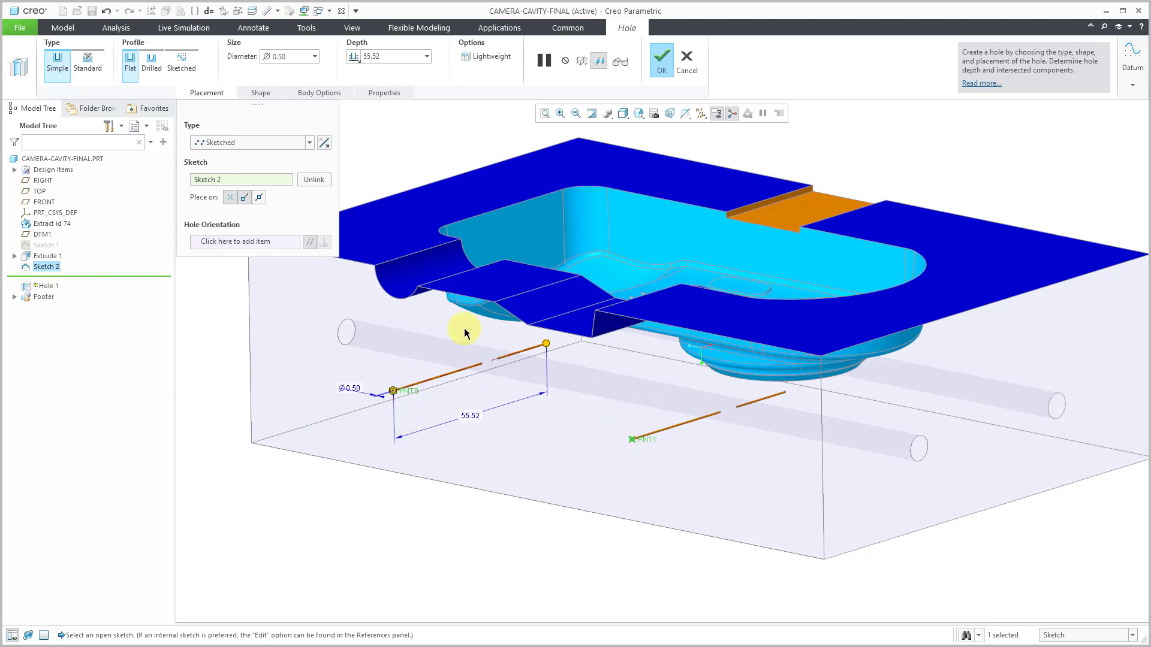
- Make the hole a Standard hole with Tapered profile and look through the straight drill options in its shape settings
{"action": "left_click", "coordinate": [87, 67]}
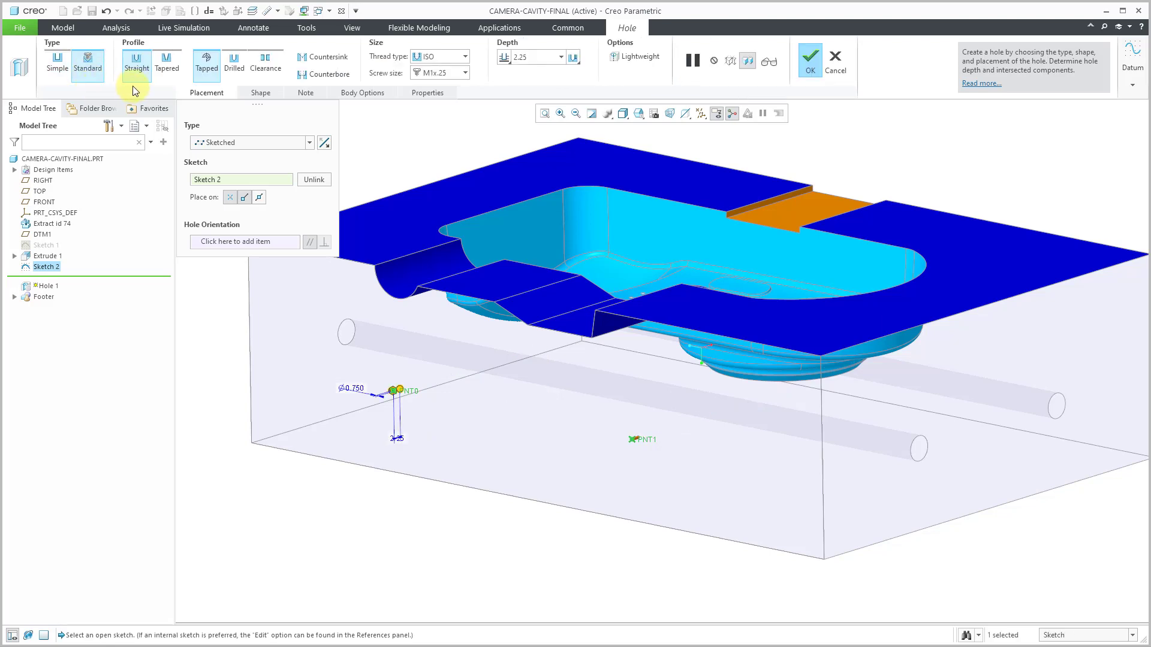
{"action": "left_click", "coordinate": [163, 77]}
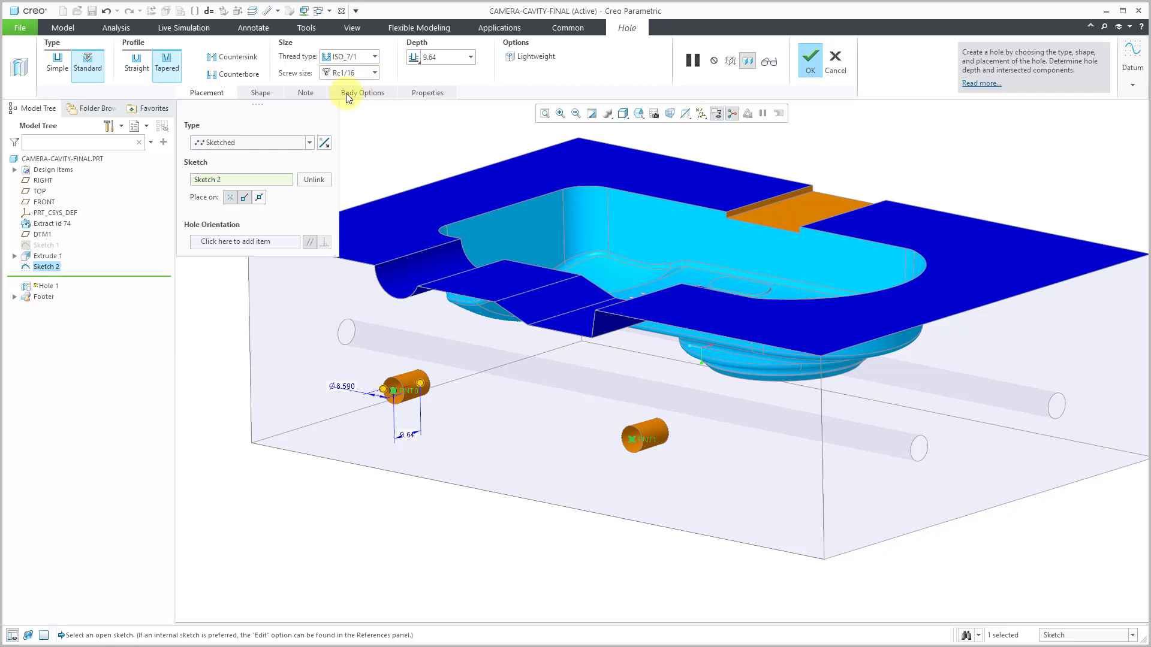
{"action": "left_click", "coordinate": [262, 93]}
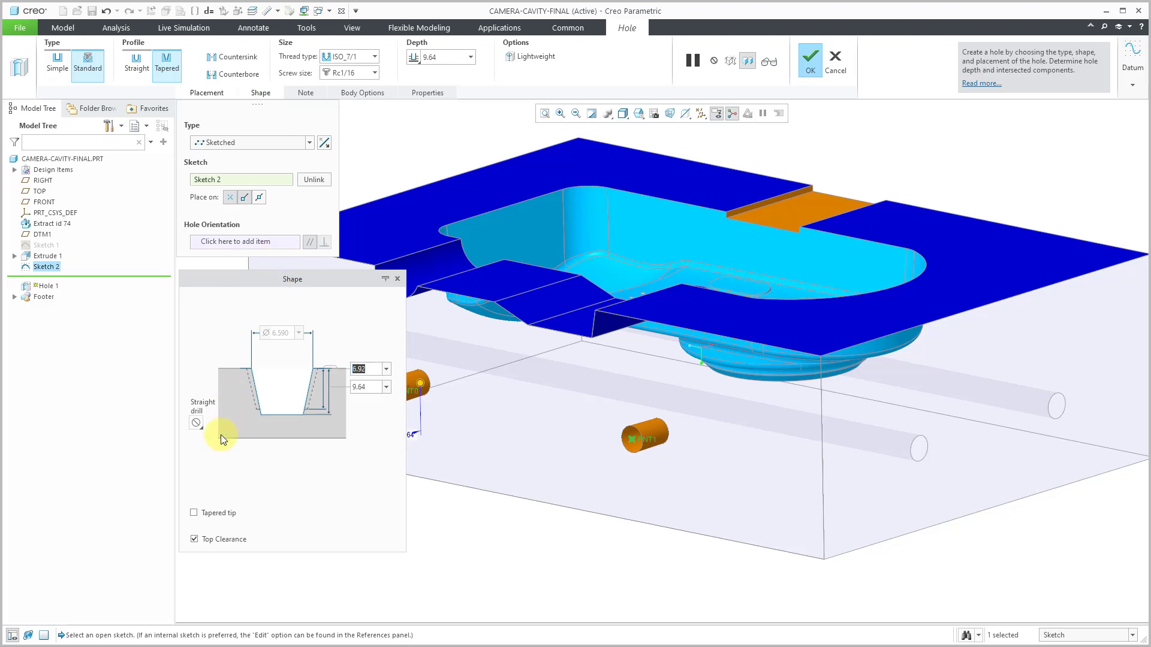
{"action": "left_click", "coordinate": [200, 426]}
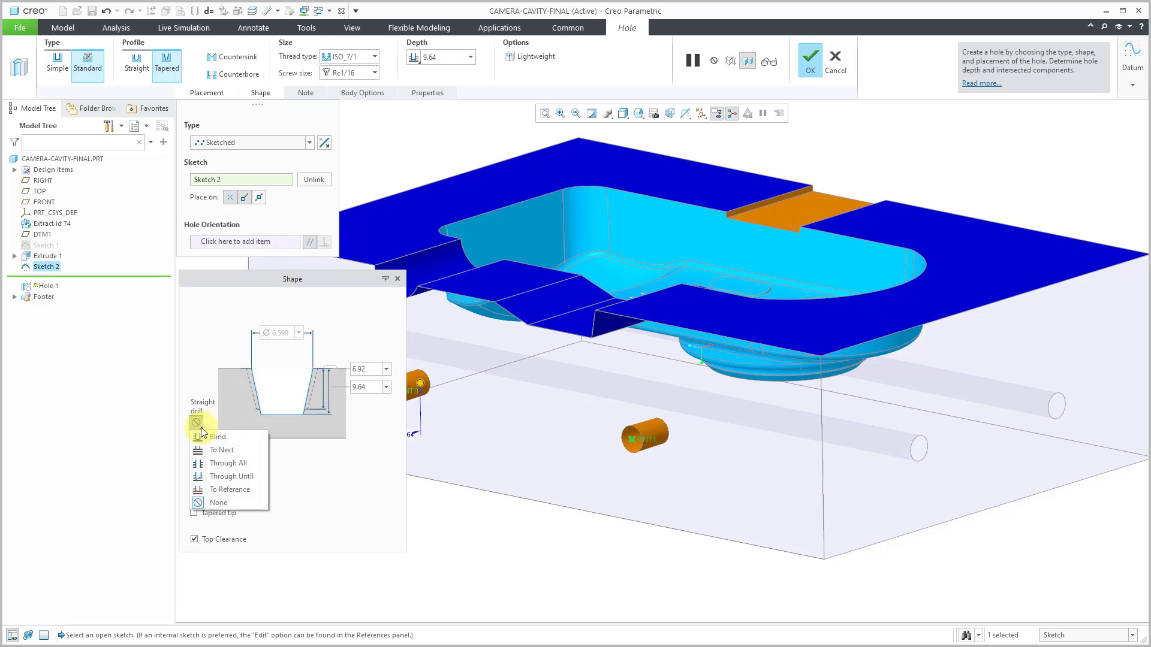
{"action": "left_click", "coordinate": [200, 428]}
{"action": "left_click", "coordinate": [200, 428]}
{"action": "left_click", "coordinate": [201, 428]}
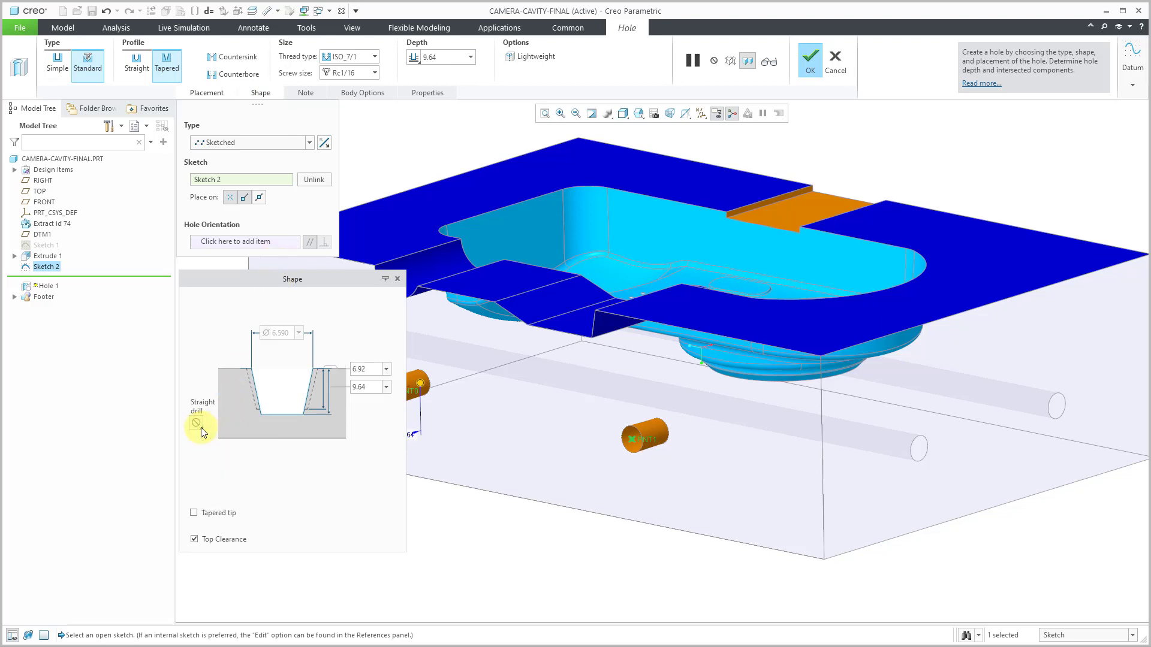
- Set the tapered hole's drill depth to 10
{"action": "scroll", "coordinate": [720, 448], "scroll_direction": "up", "scroll_amount": 2}
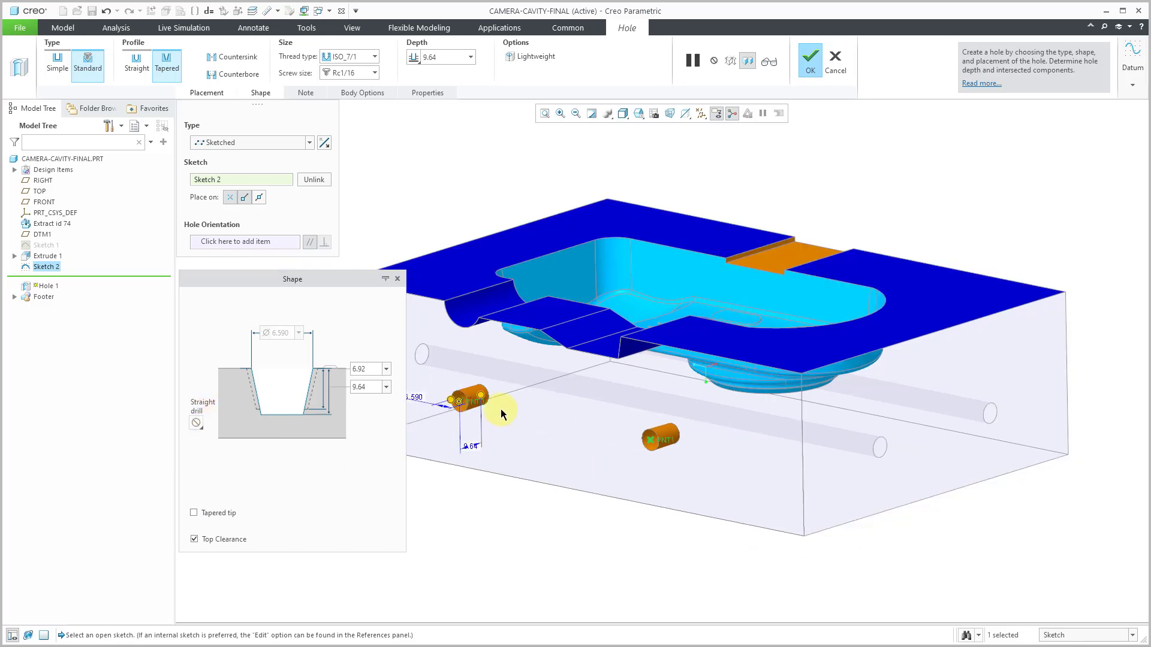
{"action": "left_click_drag", "start_coordinate": [482, 396], "coordinate": [498, 393]}
{"action": "left_click_drag", "start_coordinate": [501, 391], "coordinate": [494, 392]}
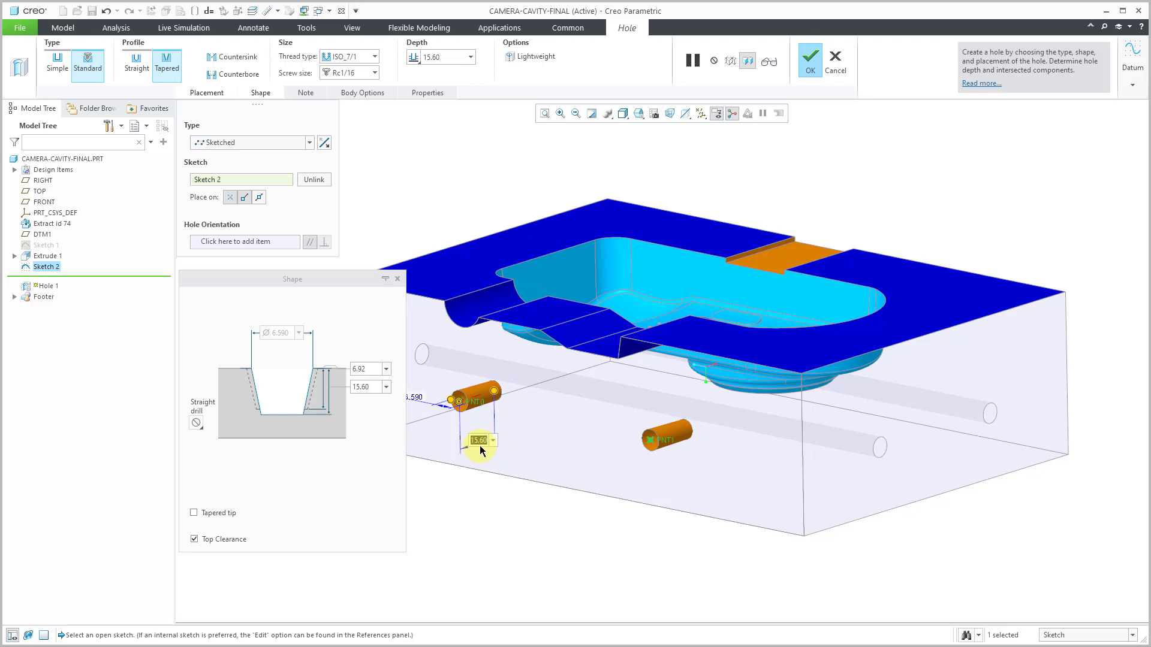
{"action": "type", "text": "10"}
{"action": "key", "text": "Return"}
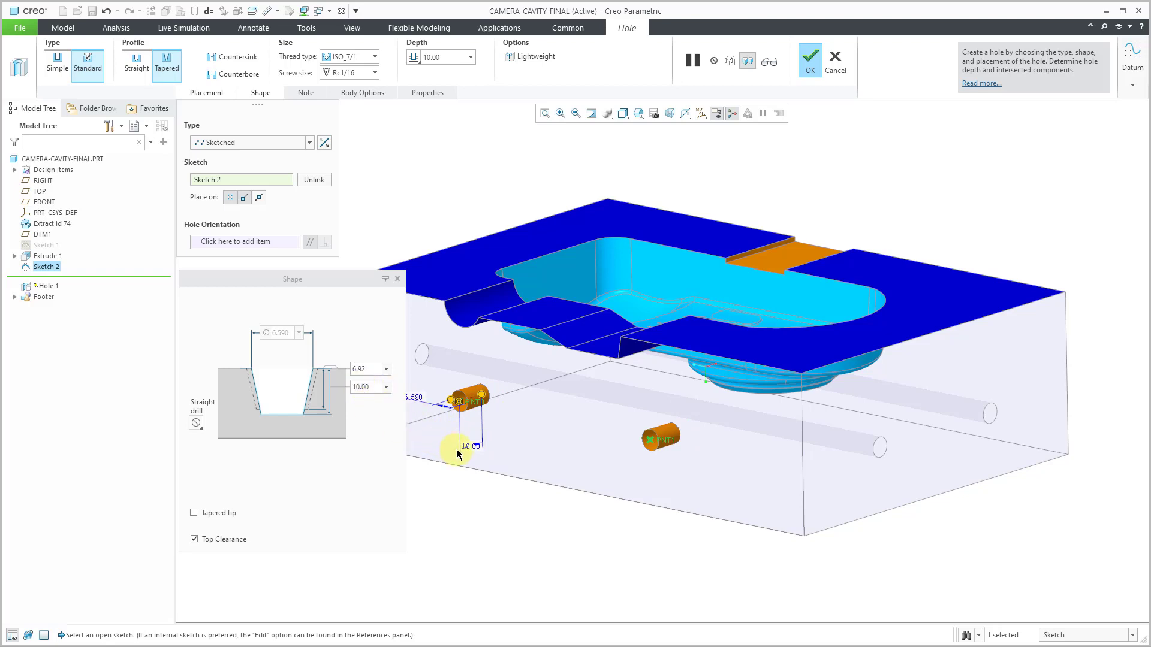
- Extend the tapered holes with a straight drill, using the To Reference depth option and the surface of the cylindrical channel they run toward
{"action": "middle_click_drag", "start_coordinate": [463, 454], "coordinate": [538, 416], "text": "shift"}
{"action": "middle_click_drag", "start_coordinate": [535, 458], "coordinate": [547, 511], "text": "ctrl"}
{"action": "middle_click_drag", "start_coordinate": [551, 464], "coordinate": [555, 470], "text": "shift"}
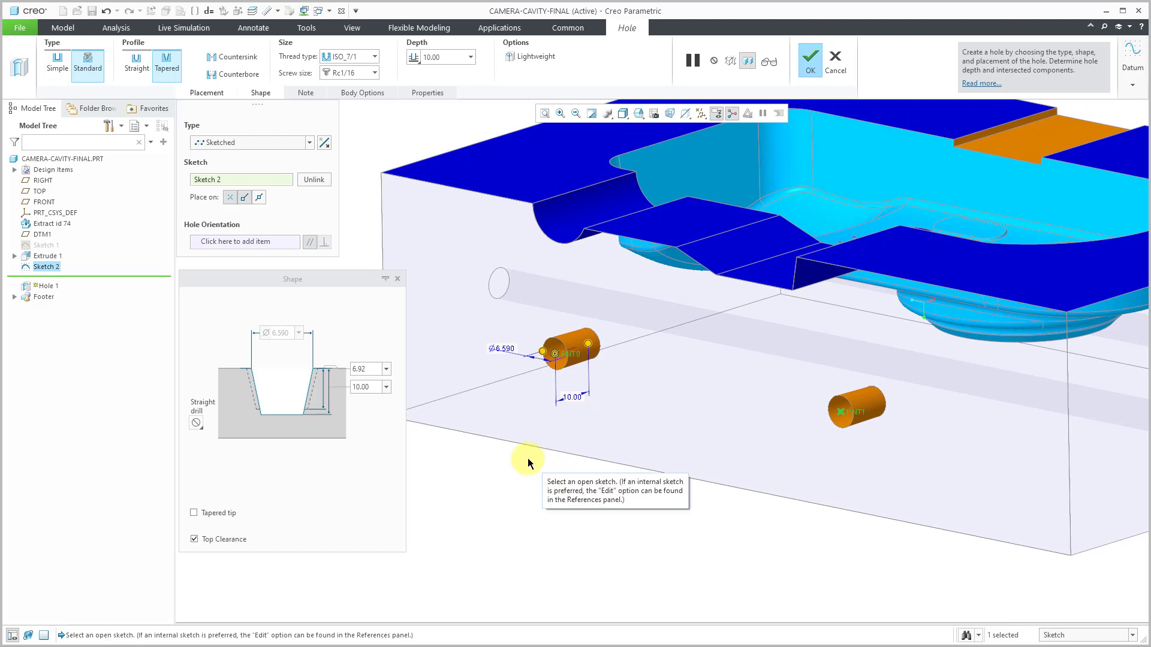
{"action": "left_click", "coordinate": [197, 425]}
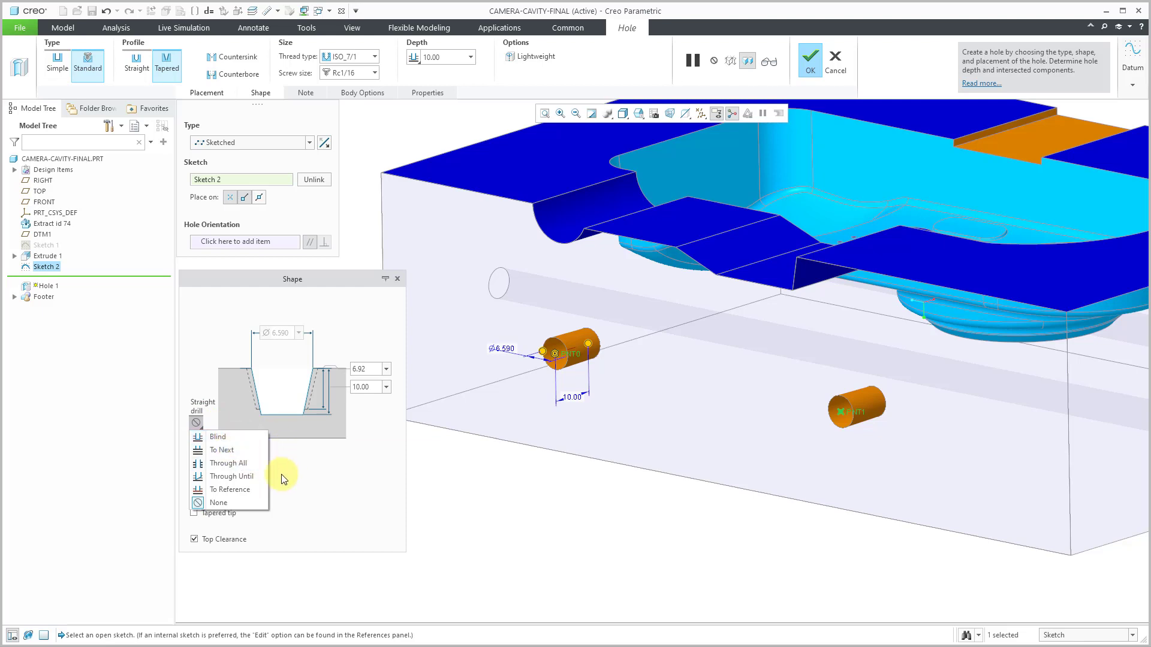
{"action": "left_click", "coordinate": [223, 503]}
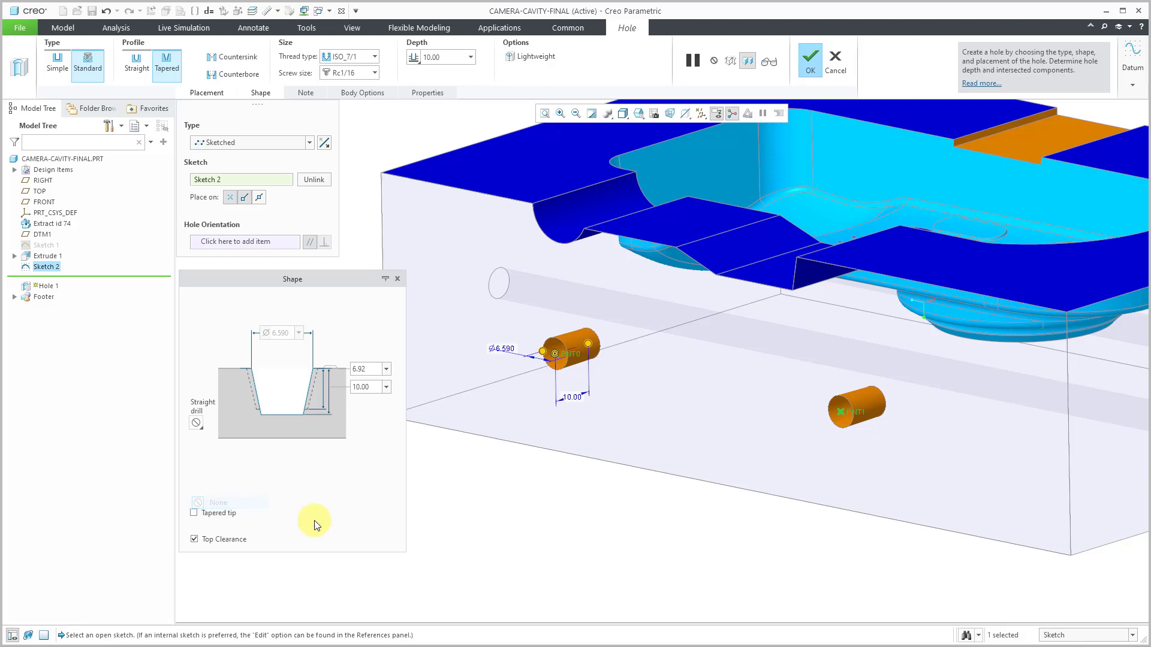
{"action": "right_click", "coordinate": [588, 346]}
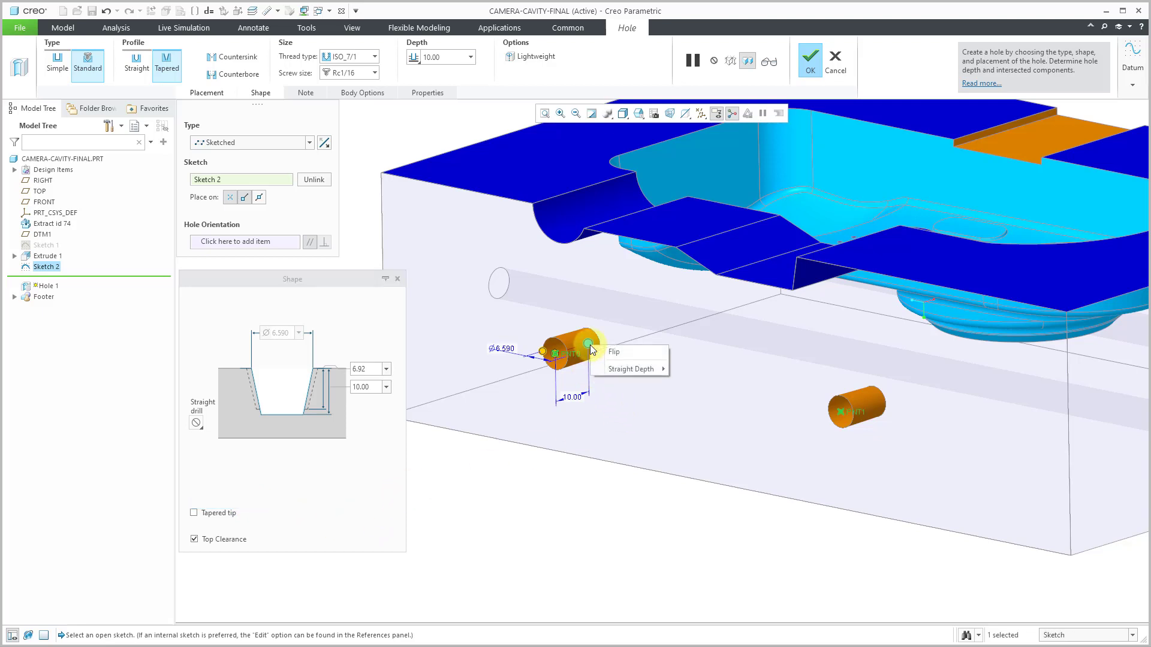
{"action": "mouse_move", "coordinate": [623, 372]}
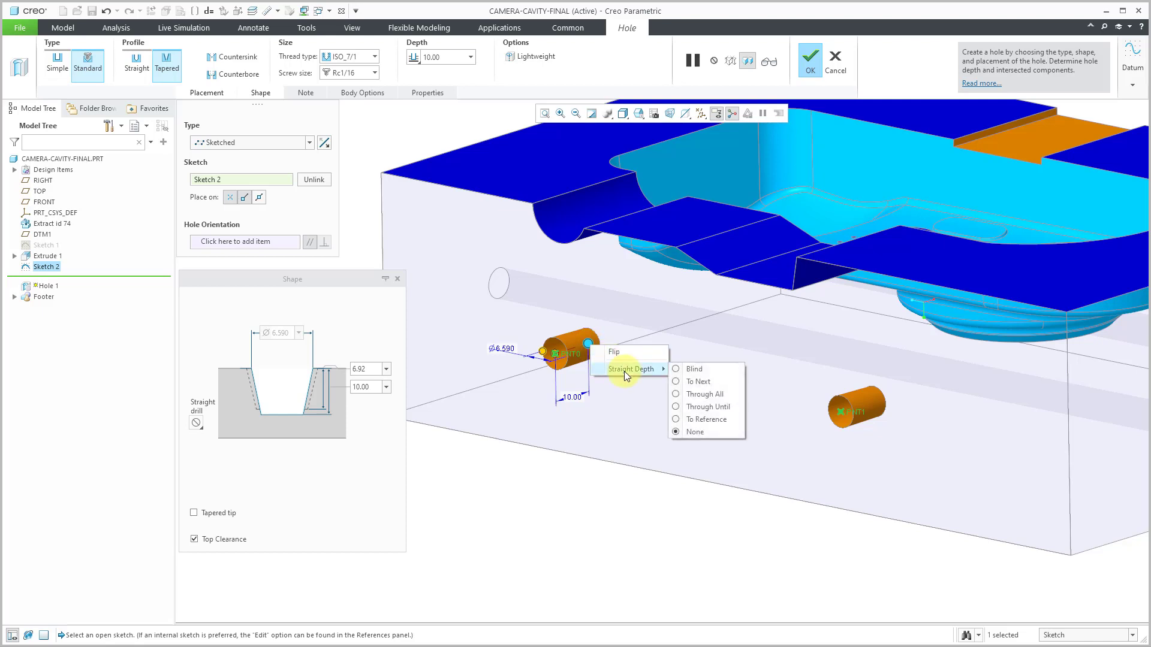
{"action": "left_click", "coordinate": [725, 419]}
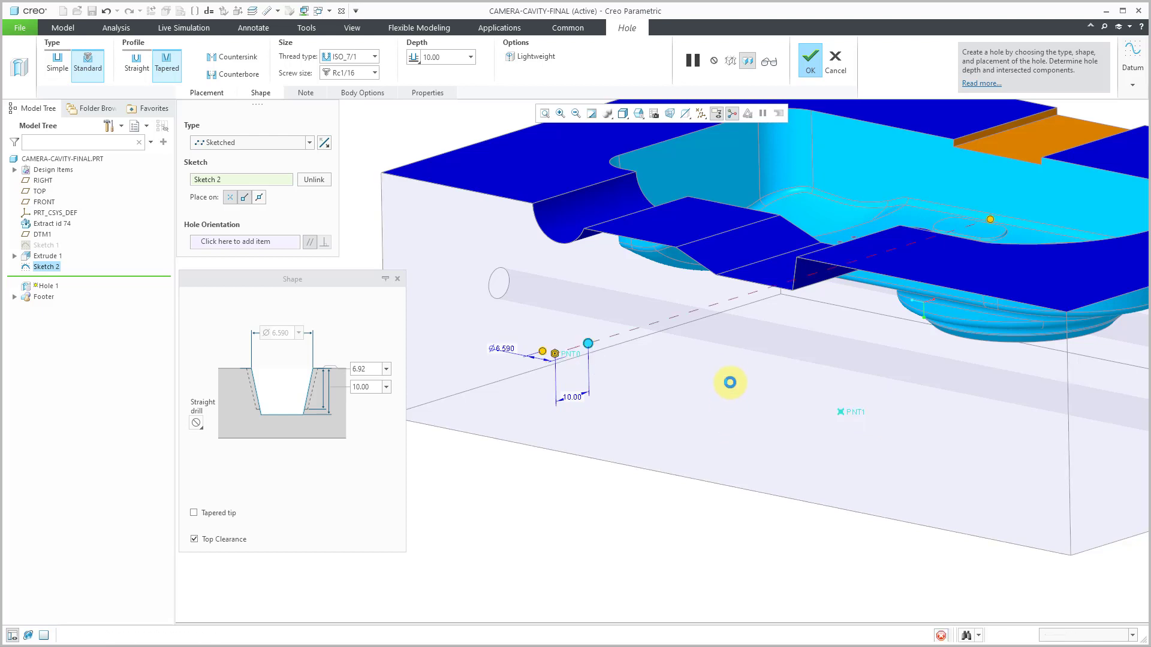
{"action": "left_click", "coordinate": [739, 340]}
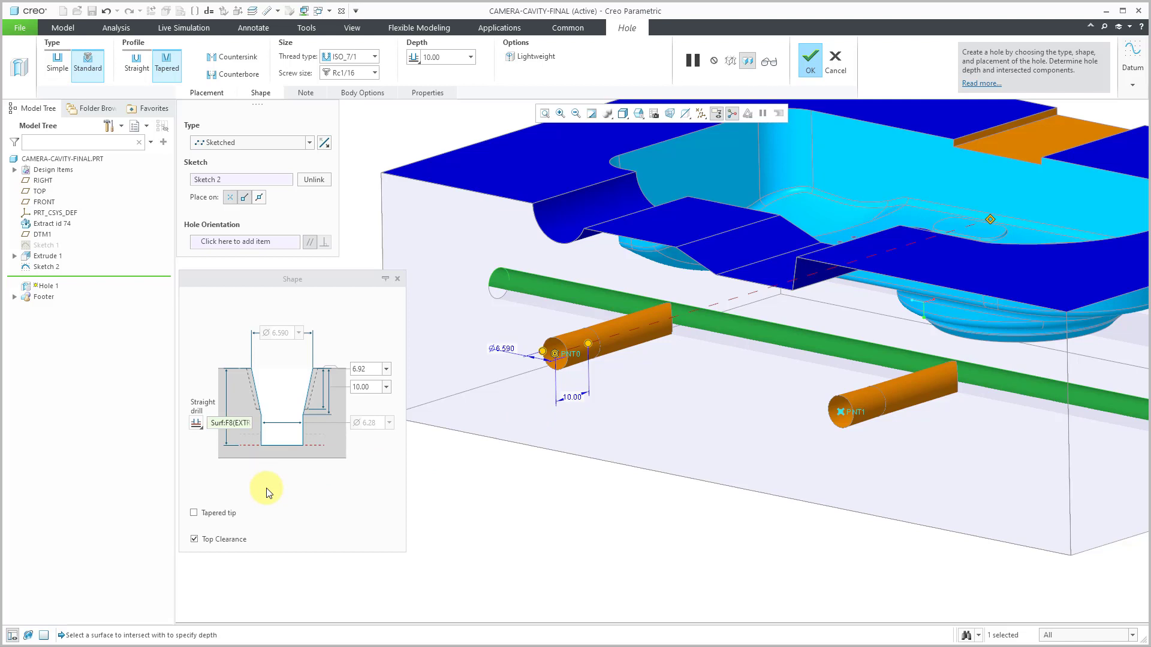
- Enable the tapered tip for the straight drill and set the drill diameter to 6
{"action": "left_click", "coordinate": [193, 513]}
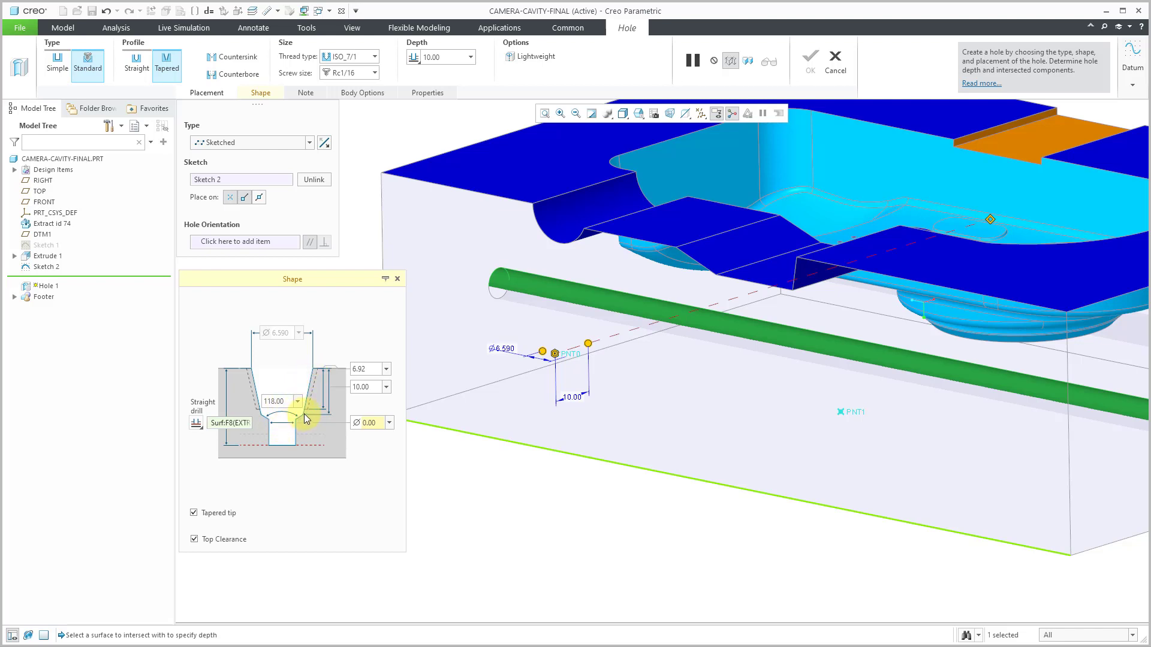
{"action": "left_click", "coordinate": [372, 423]}
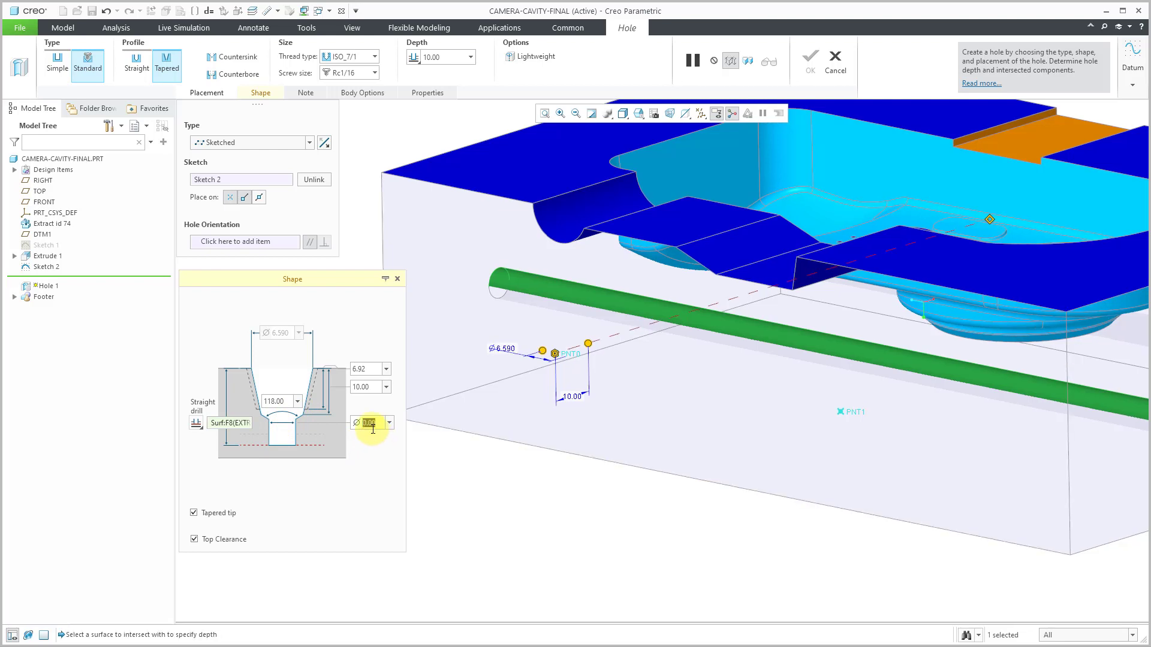
{"action": "type", "text": "6"}
{"action": "key", "text": "Return"}
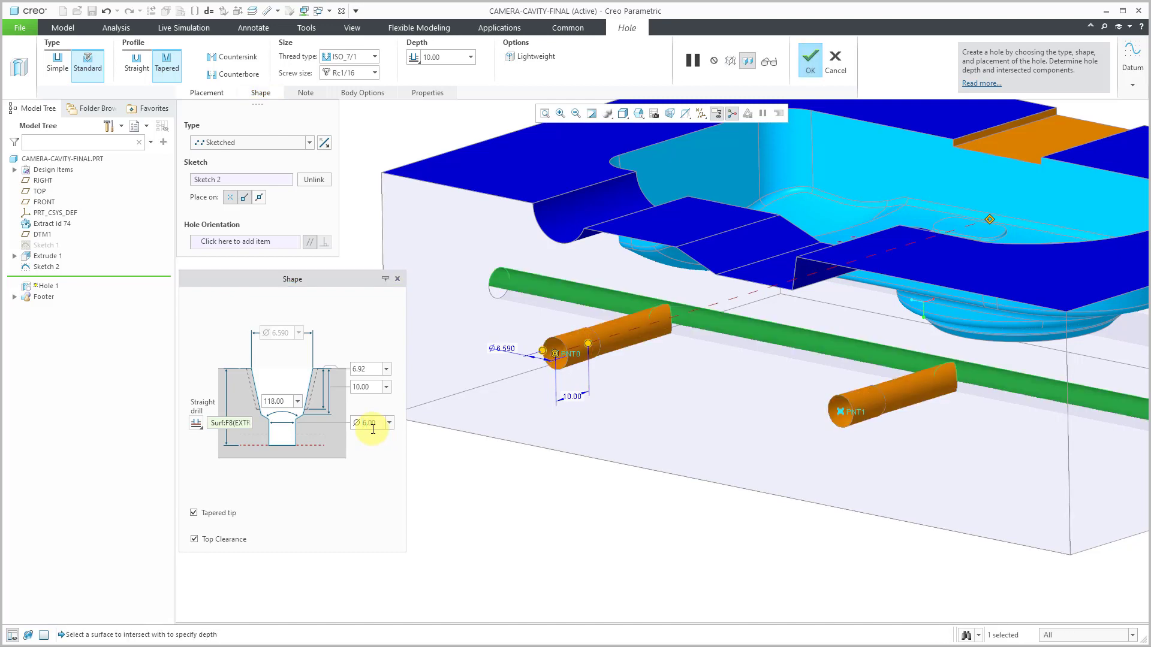
- Change the tapered hole's screw size to Rc1/8 and set its straight drill diameter to 6
{"action": "middle_click_drag", "start_coordinate": [617, 385], "coordinate": [603, 397]}
{"action": "scroll", "coordinate": [611, 413], "scroll_direction": "up", "scroll_amount": 4}
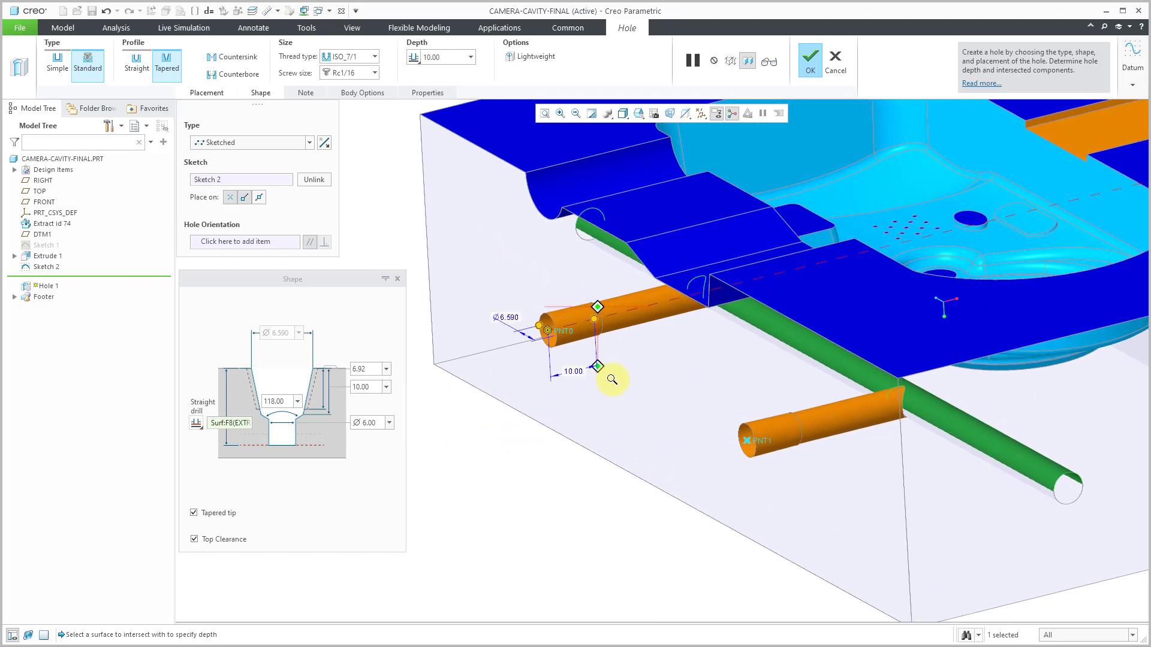
{"action": "scroll", "coordinate": [615, 422], "scroll_direction": "up", "scroll_amount": 2}
{"action": "scroll", "coordinate": [621, 423], "scroll_direction": "down", "scroll_amount": 4}
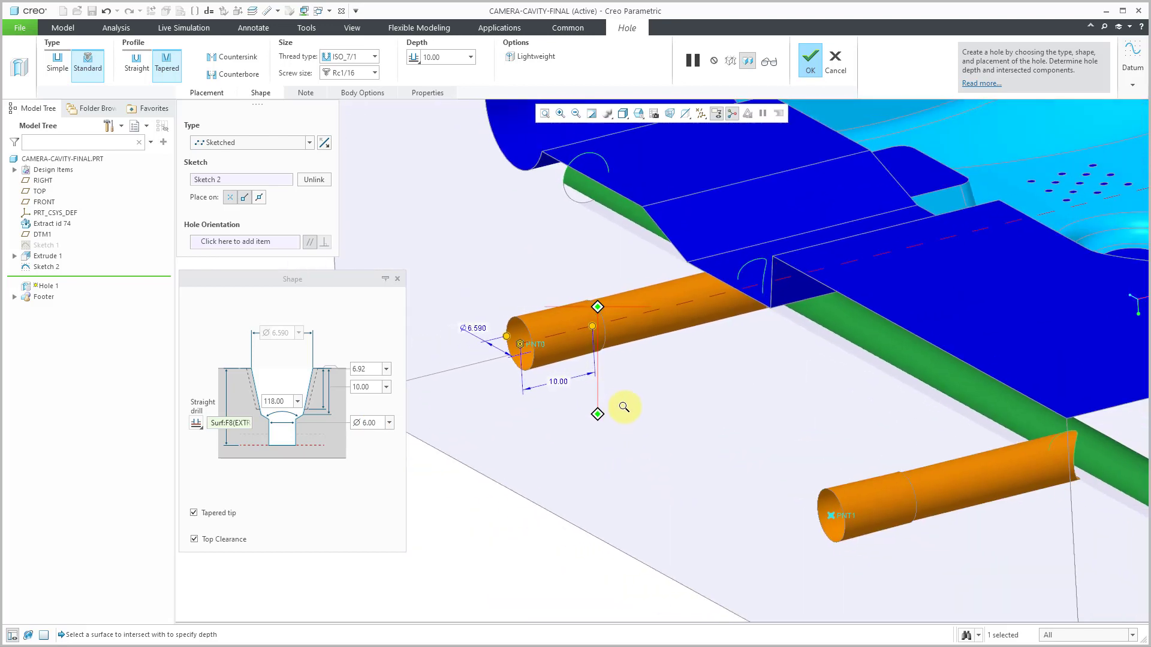
{"action": "left_click", "coordinate": [375, 72]}
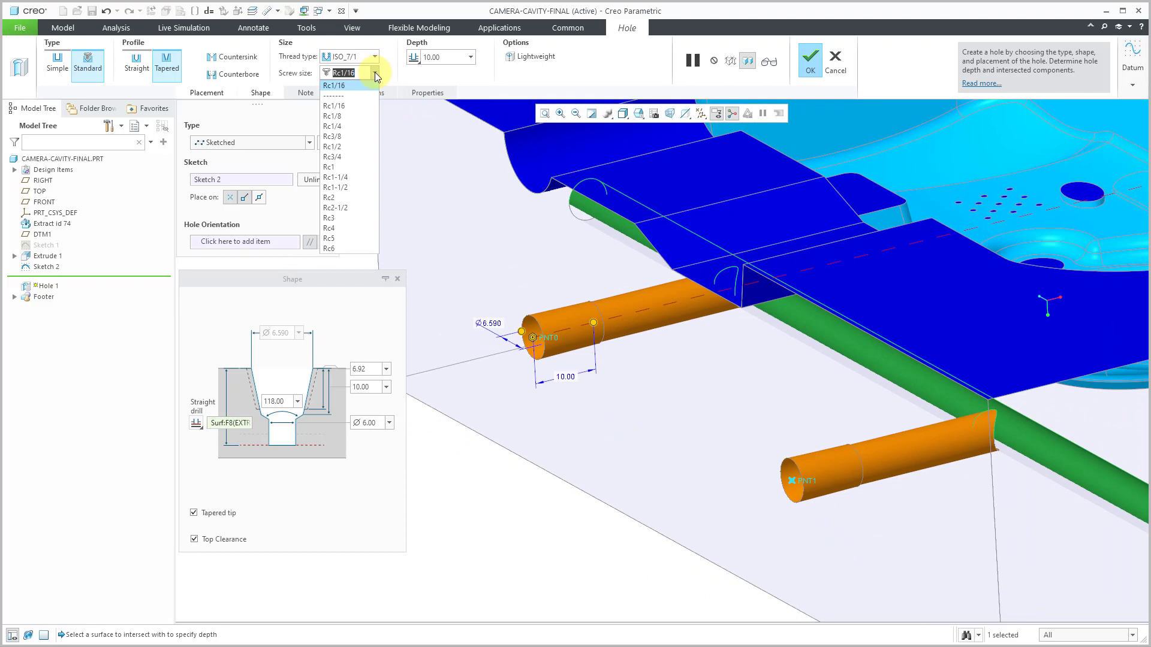
{"action": "left_click", "coordinate": [351, 117]}
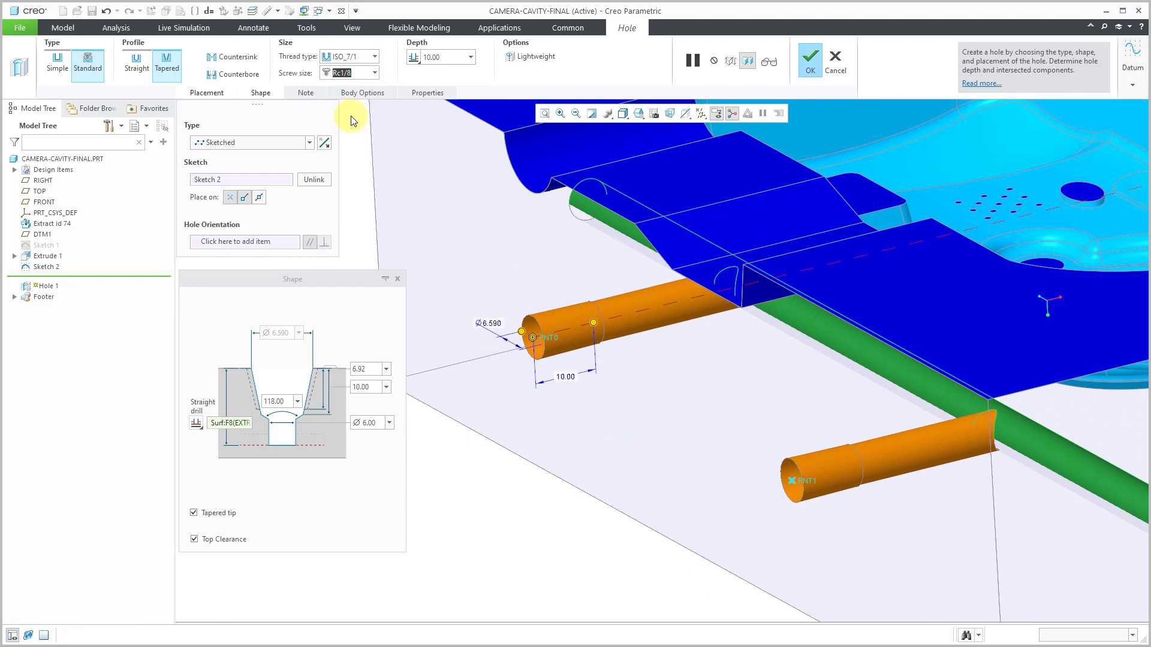
{"action": "double_click", "coordinate": [382, 424]}
{"action": "type", "text": "6"}
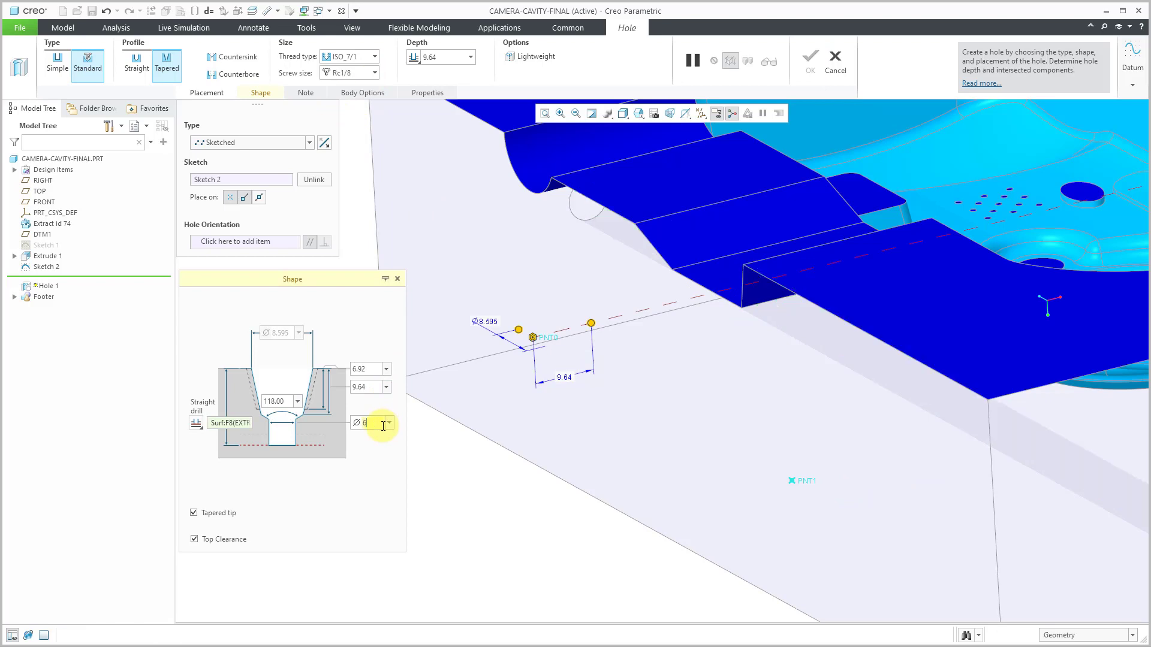
{"action": "key", "text": "Return"}
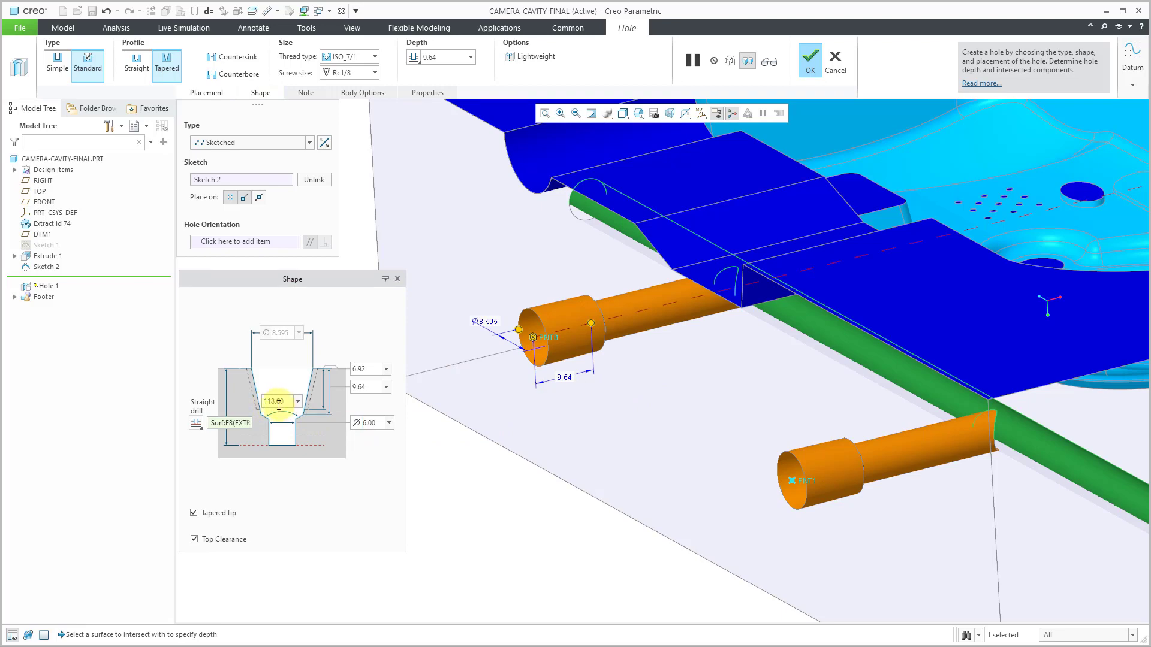
- Set the tapered tip angle of the straight drill to 180
{"action": "middle_click_drag", "start_coordinate": [614, 338], "coordinate": [703, 390]}
{"action": "scroll", "coordinate": [663, 404], "scroll_direction": "down", "scroll_amount": 4}
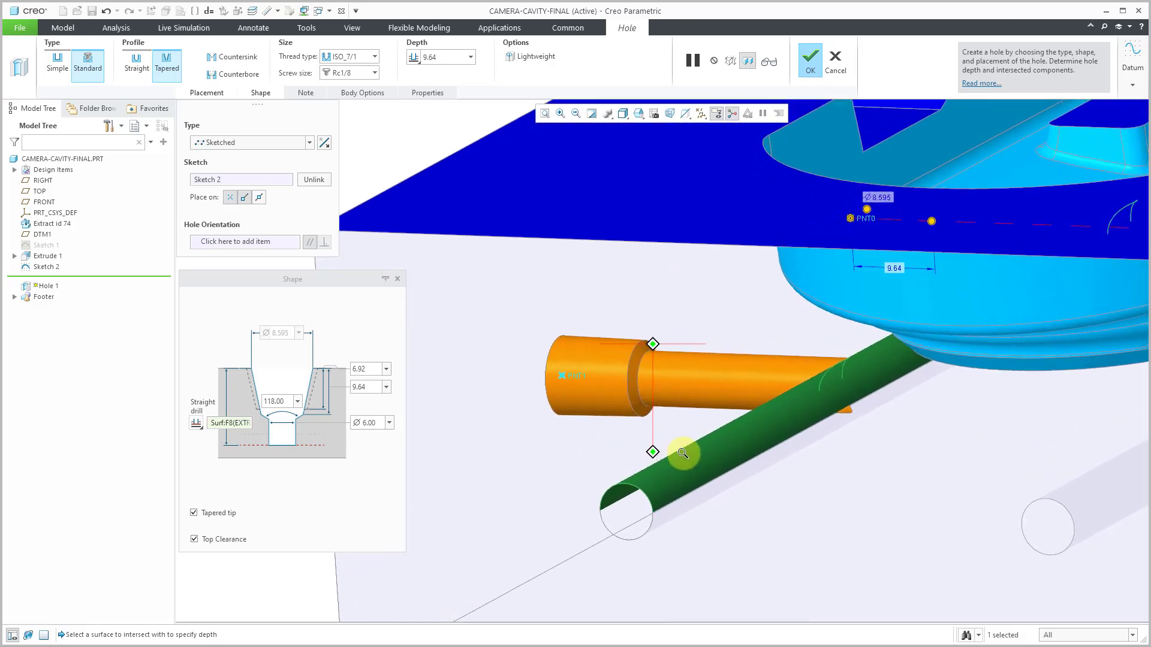
{"action": "left_click", "coordinate": [277, 401]}
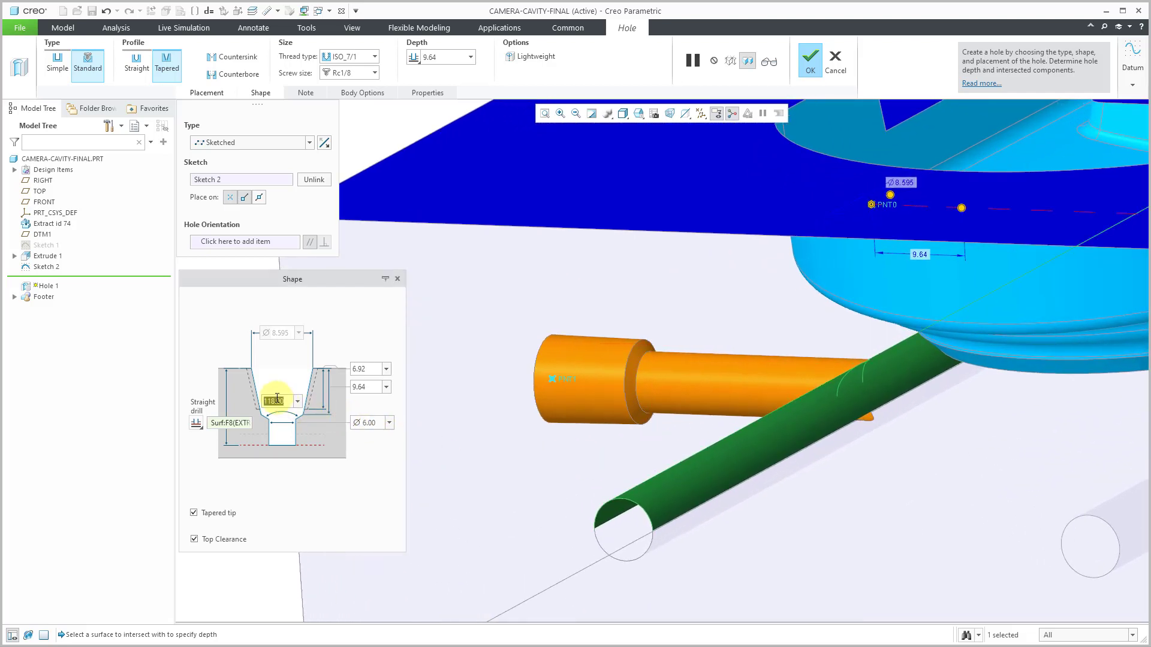
{"action": "type", "text": "180.00"}
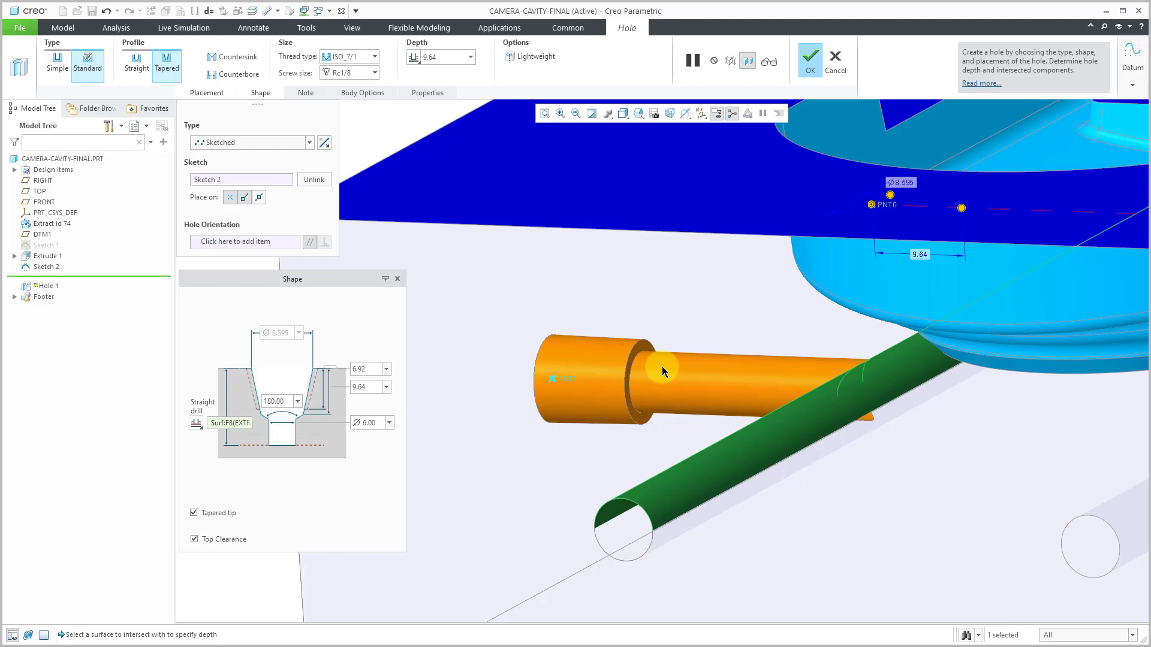
- Set the tapered tip angle to 118, complete the hole feature and clear the selection
{"action": "mouse_move", "coordinate": [674, 392]}
{"action": "middle_mouse_down"}
{"action": "mouse_move", "coordinate": [721, 378]}
{"action": "mouse_move", "coordinate": [682, 382]}
{"action": "middle_mouse_up"}
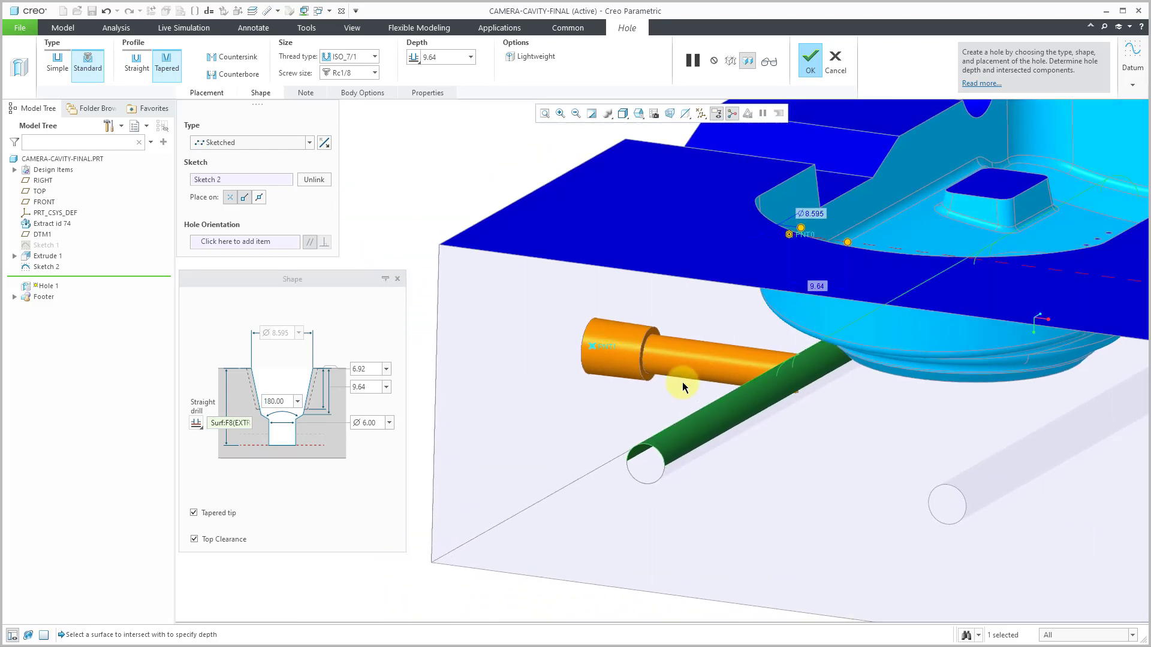
{"action": "left_click", "coordinate": [283, 401]}
{"action": "double_click", "coordinate": [287, 401]}
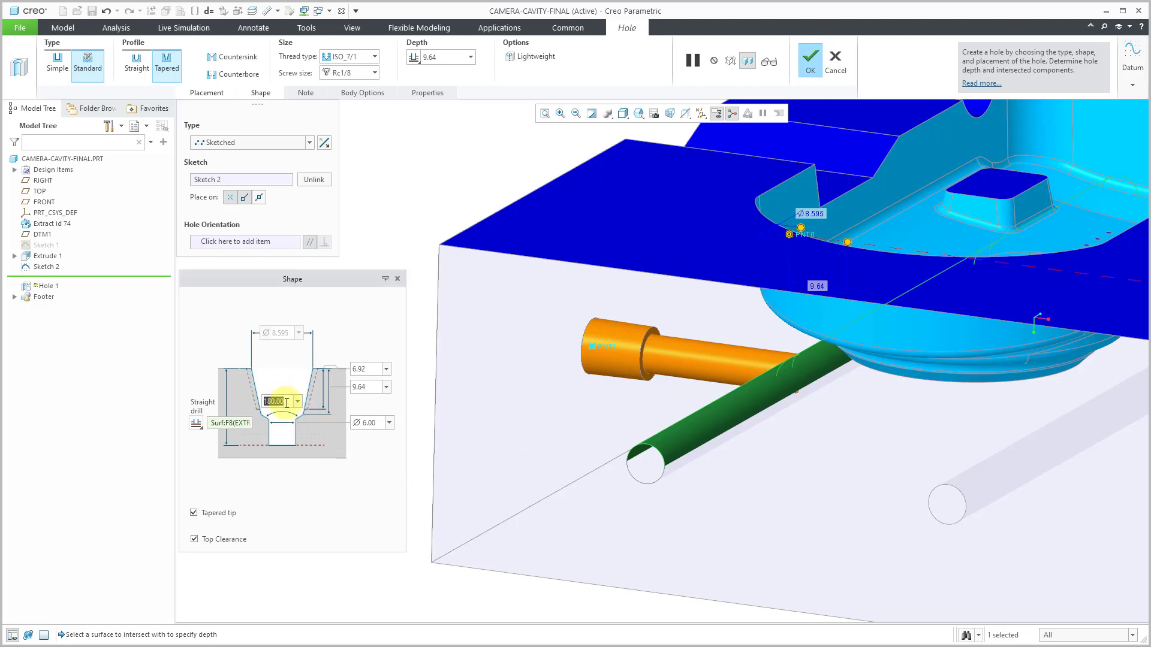
{"action": "type", "text": "118"}
{"action": "key", "text": "Return"}
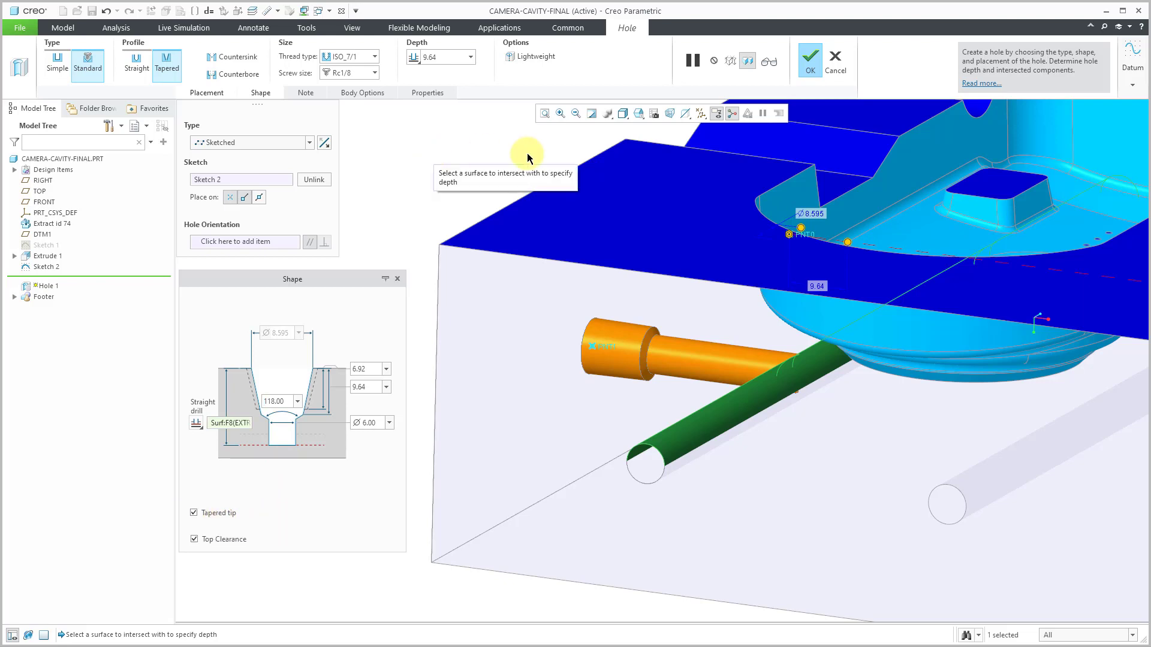
{"action": "left_click", "coordinate": [809, 60]}
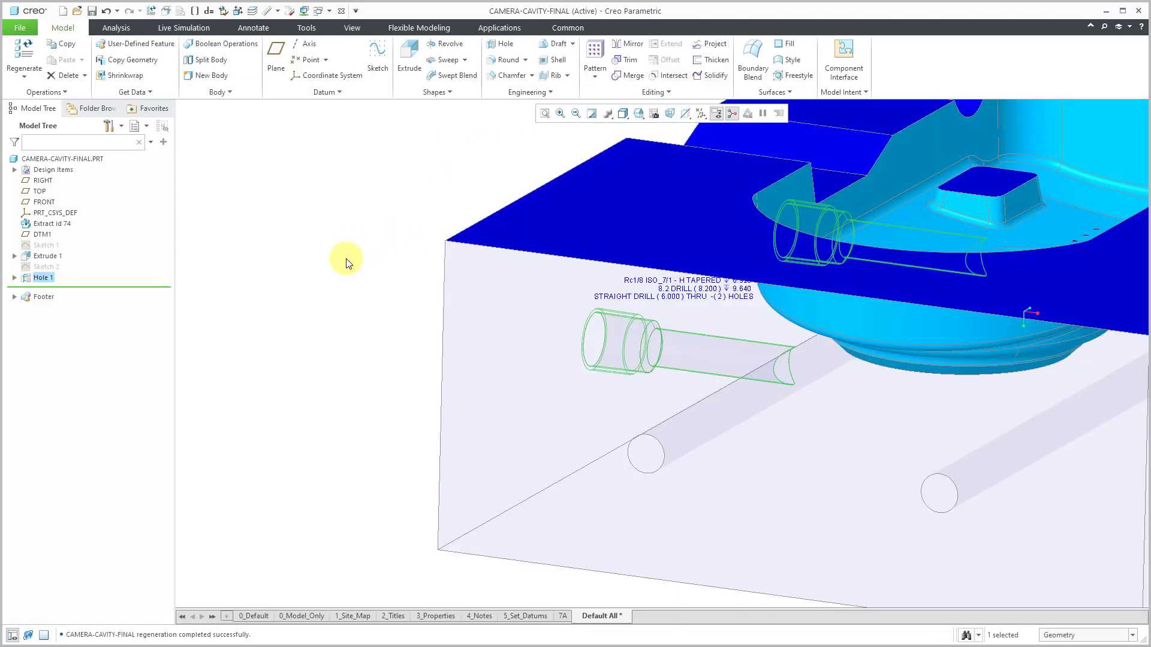
{"action": "left_click", "coordinate": [346, 263]}
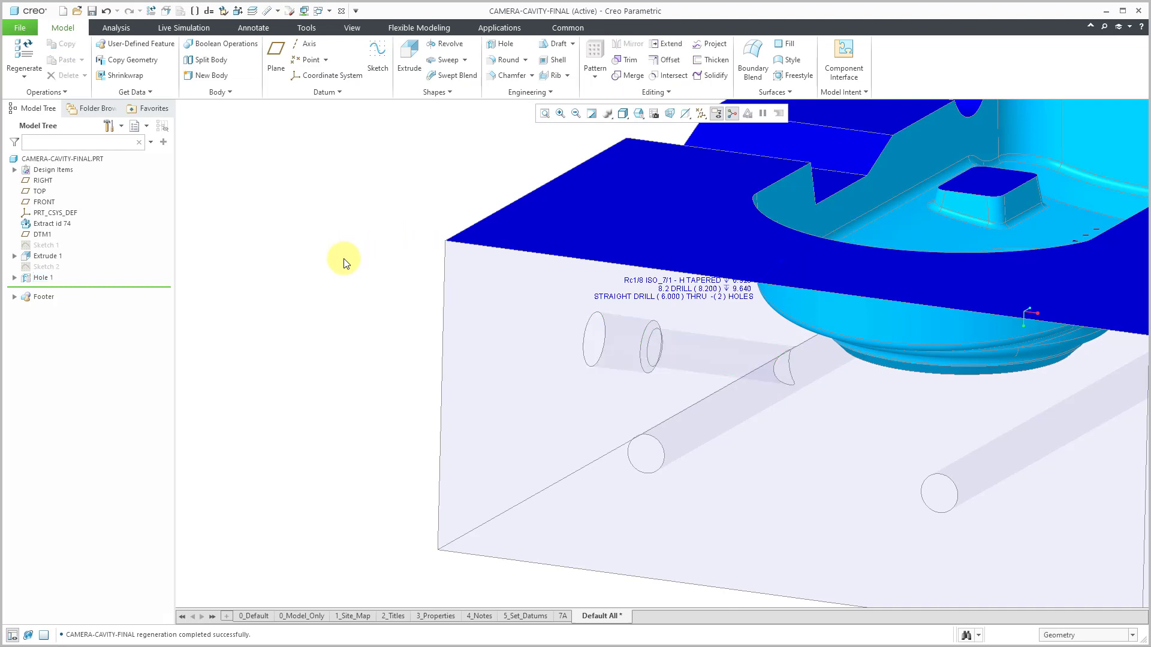